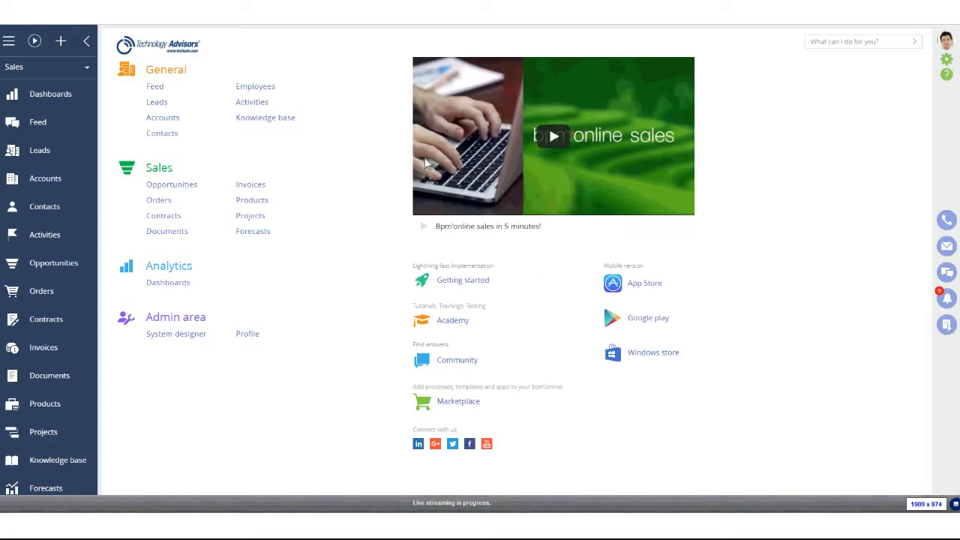
In Organizational roles, select Sales Department and start a new Division record beneath it
left_click(950, 66)
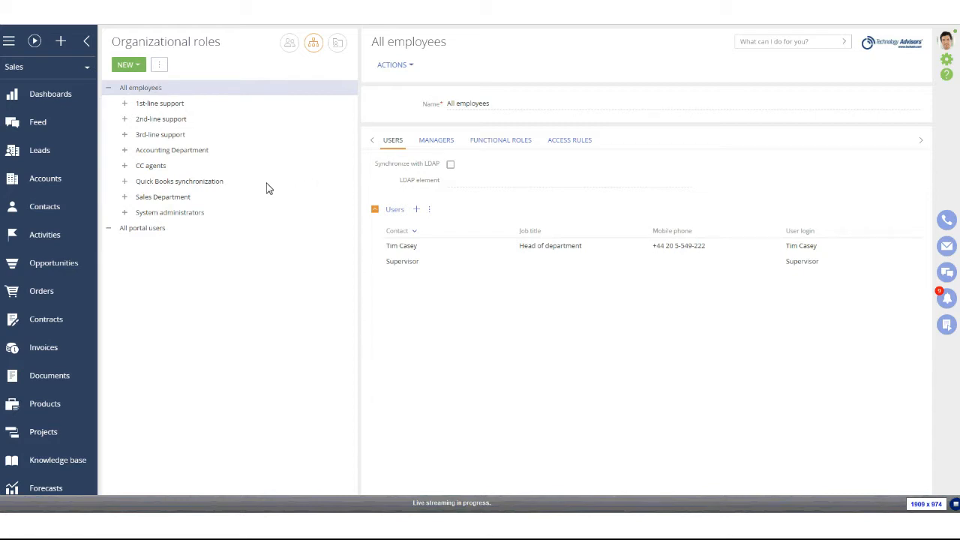
left_click(184, 203)
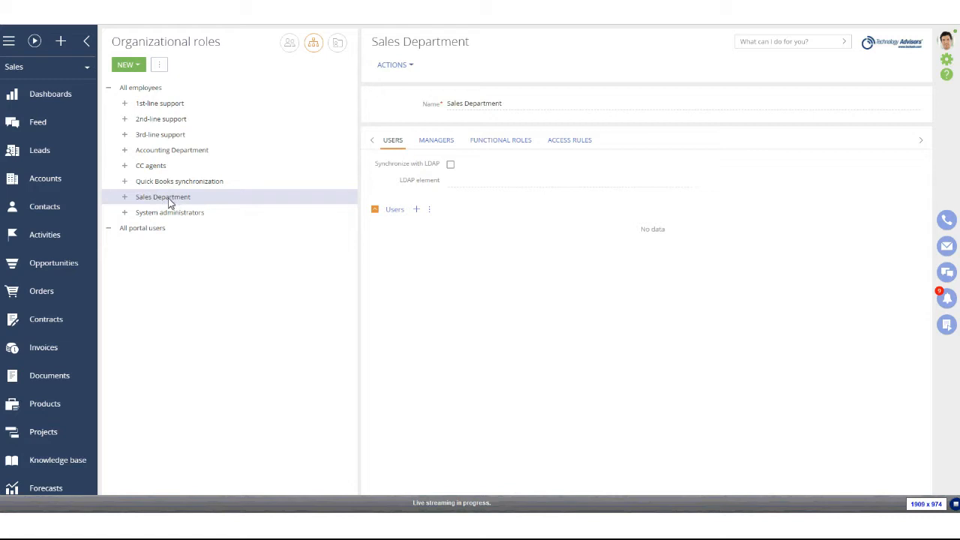
left_click(141, 66)
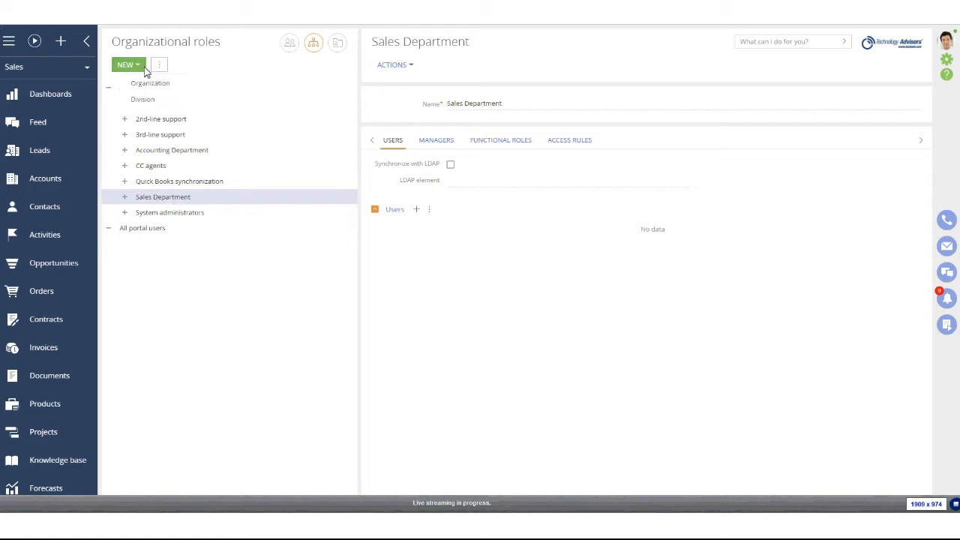
left_click(171, 103)
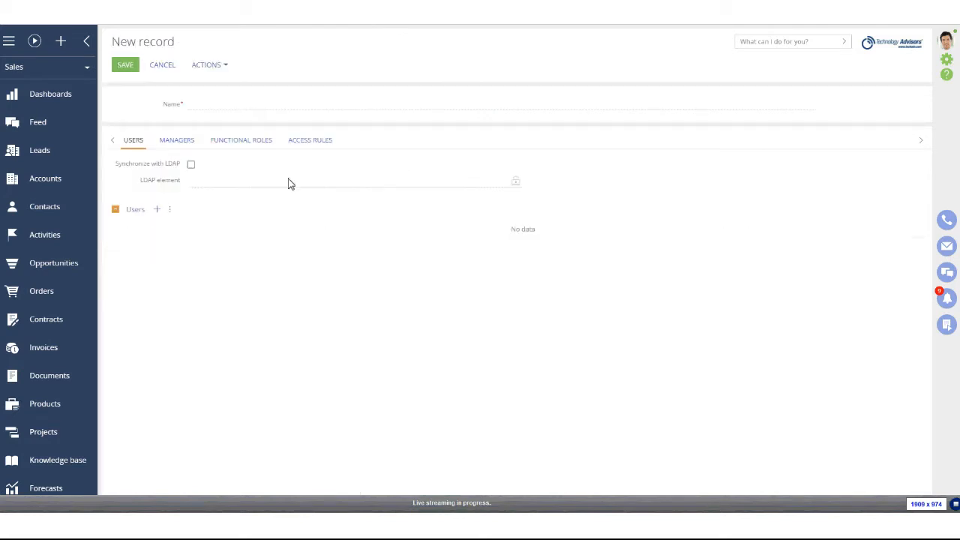
Name the new division East Region, save it, dismiss the role-model notice, and reselect Sales Department
left_click(184, 101)
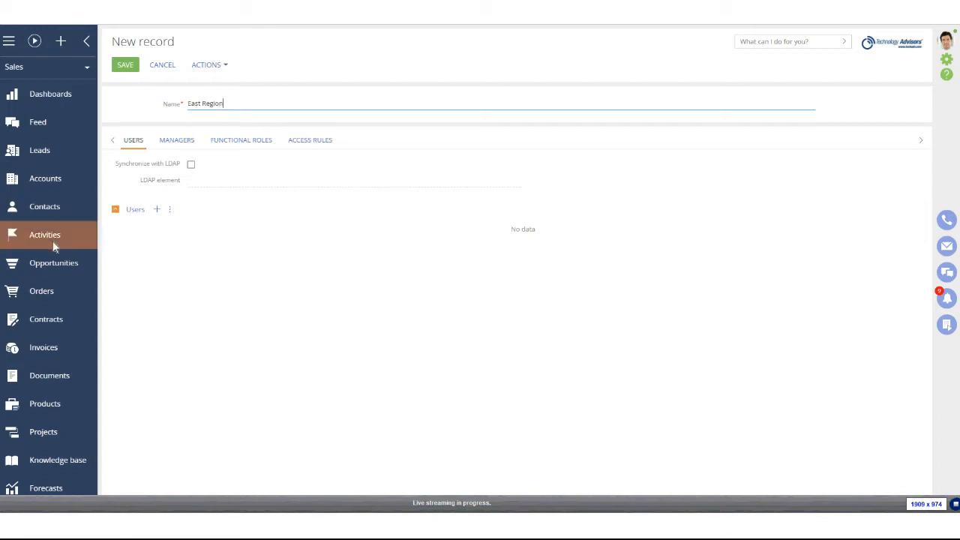
key("ctrl+plus")
key("ctrl+plus")
key("ctrl+plus")
key("ctrl+plus")
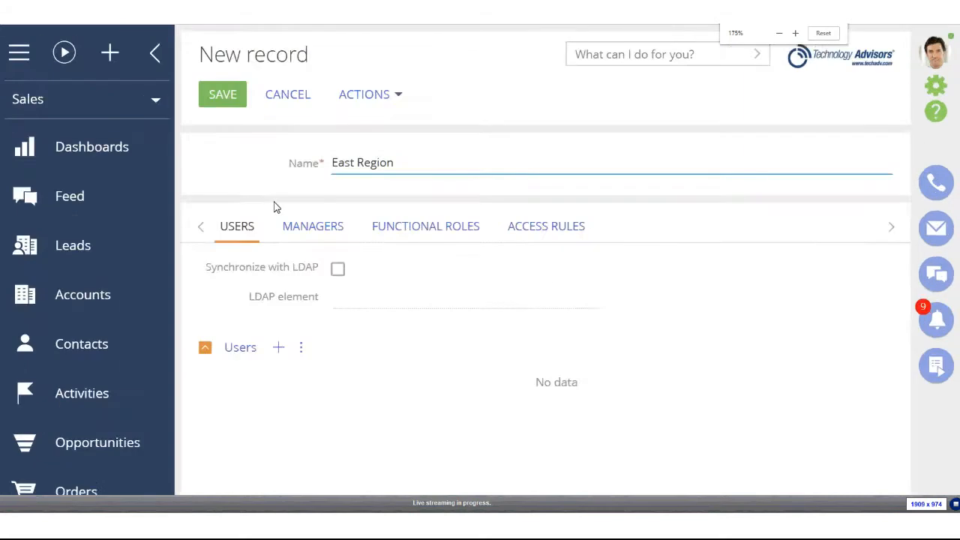
key("ctrl+minus")
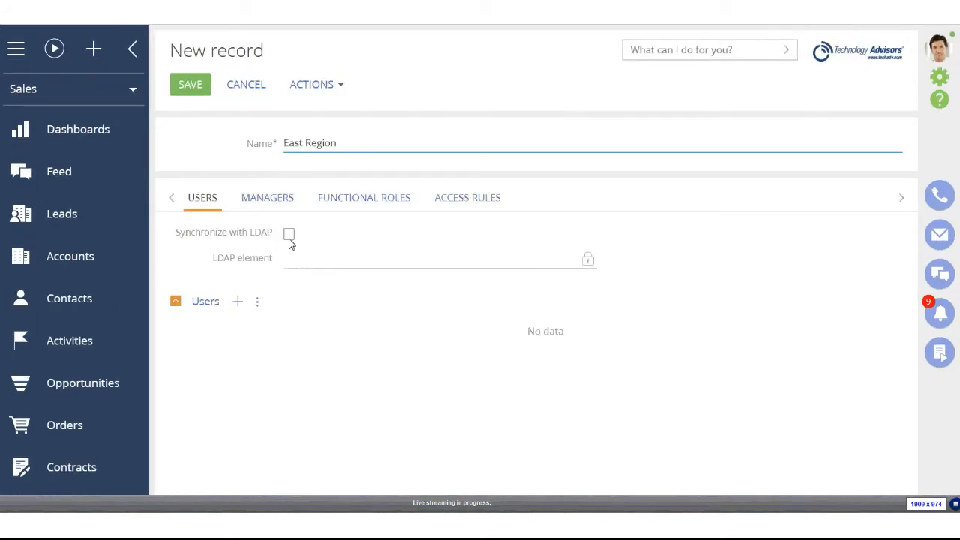
left_click(202, 91)
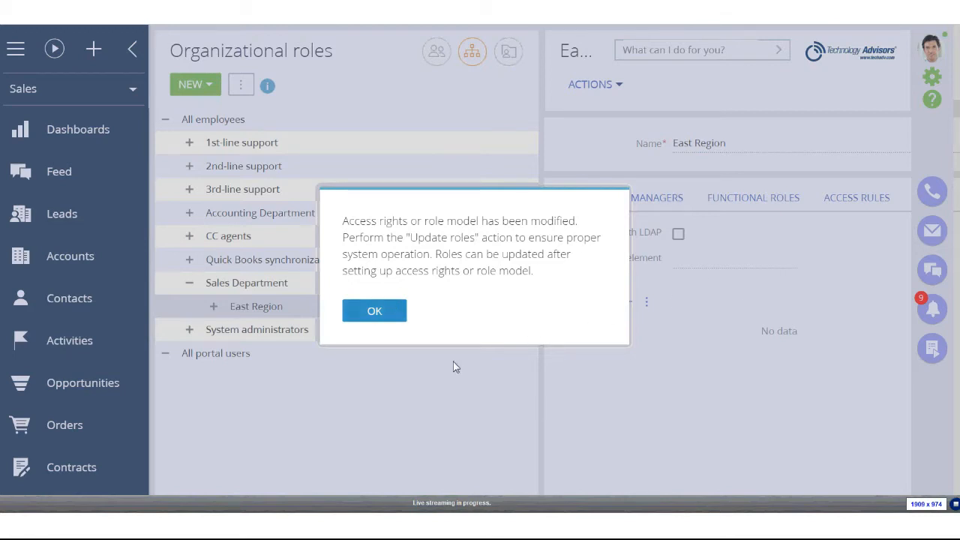
left_click(377, 312)
left_click(267, 289)
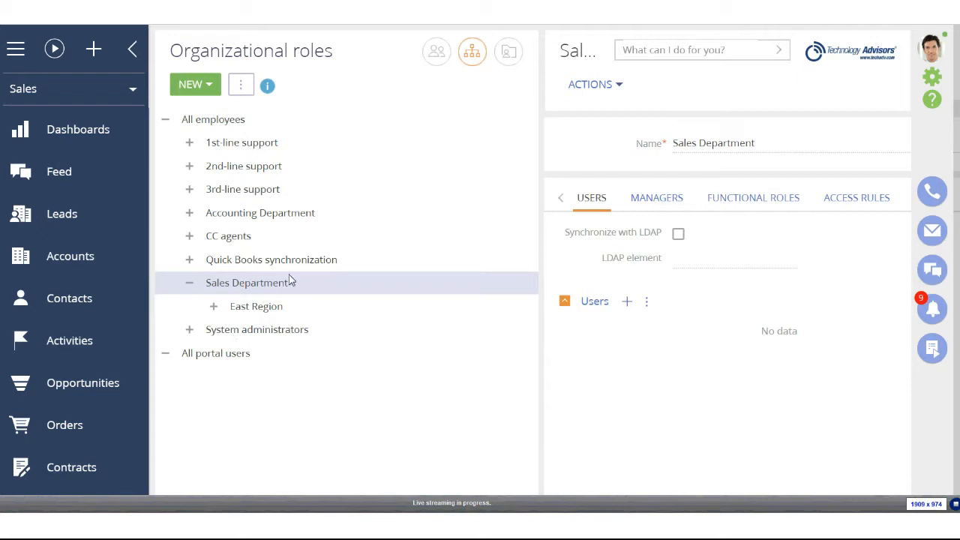
Create and save a Central Region division under Sales Department
left_click(205, 87)
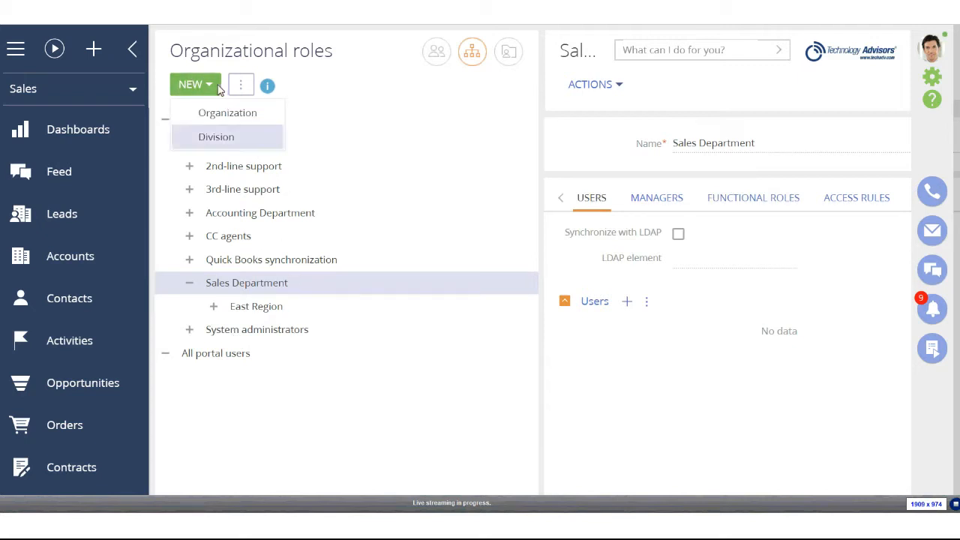
left_click(240, 141)
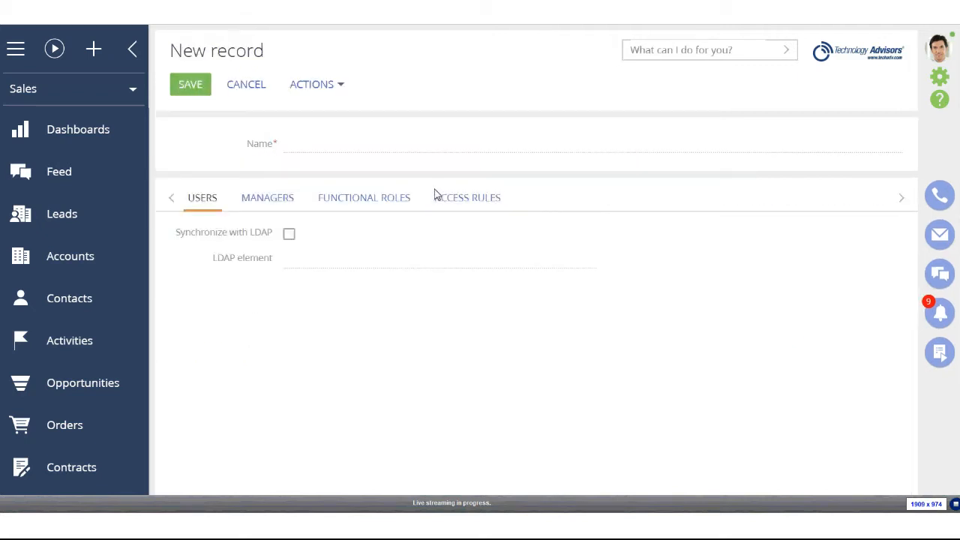
left_click(358, 150)
type("Central Region")
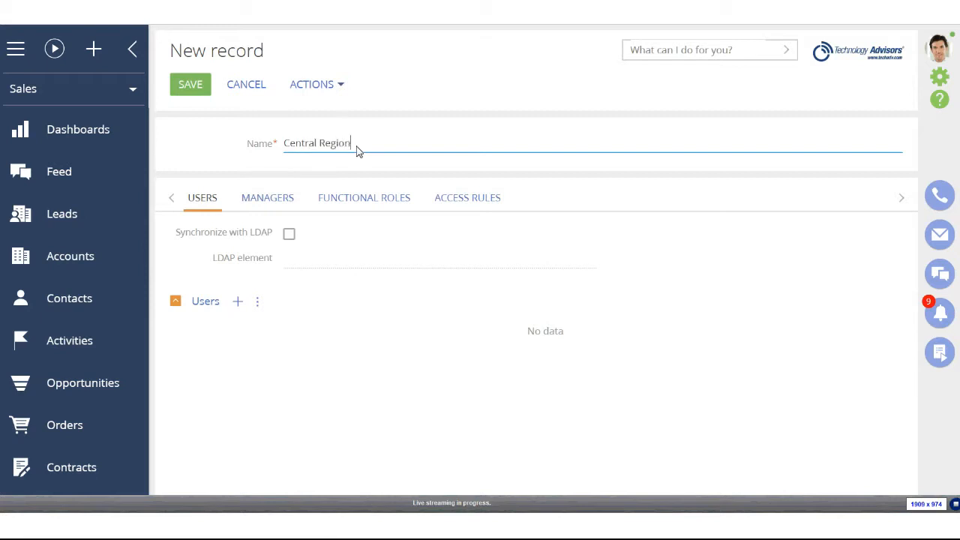
left_click(197, 90)
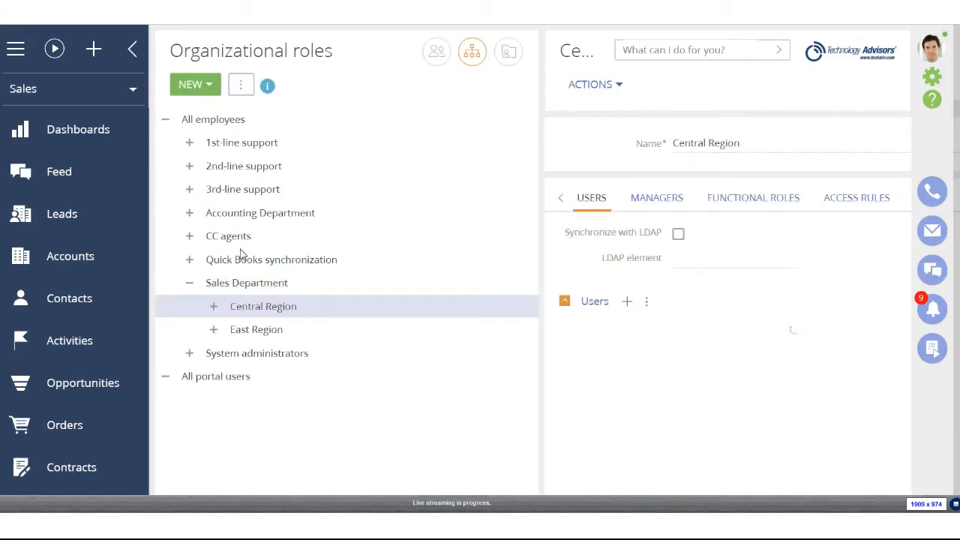
left_click(248, 283)
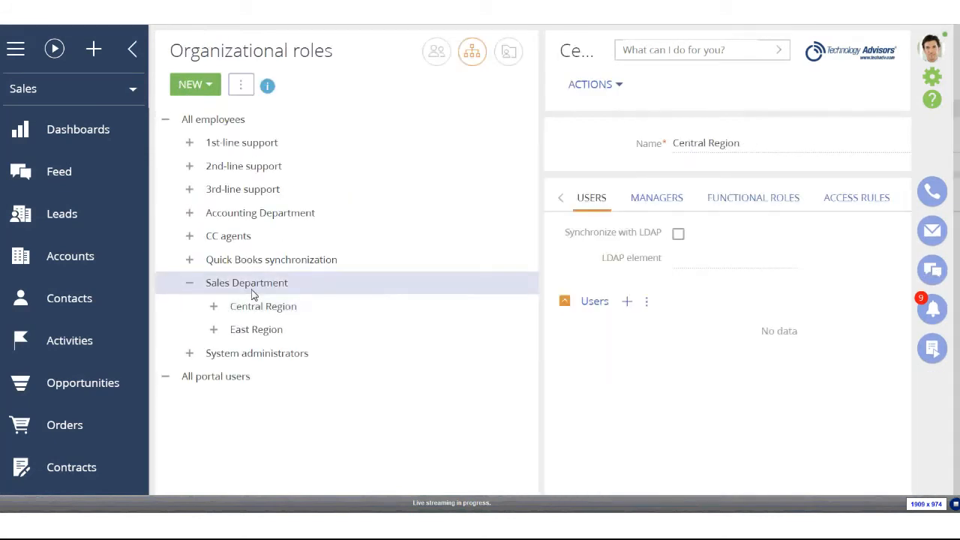
Create and save a West Region division under Sales Department
left_click(210, 88)
left_click(219, 136)
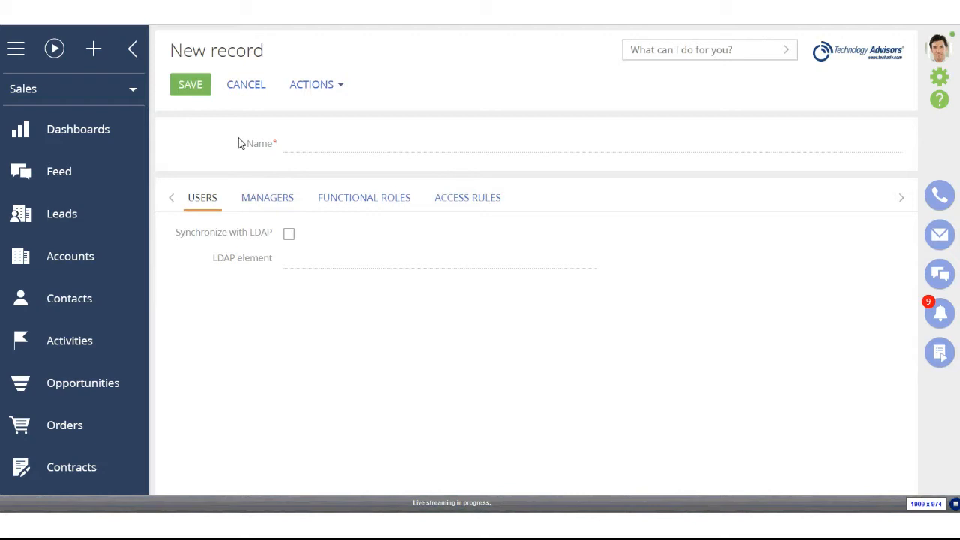
type("West Region")
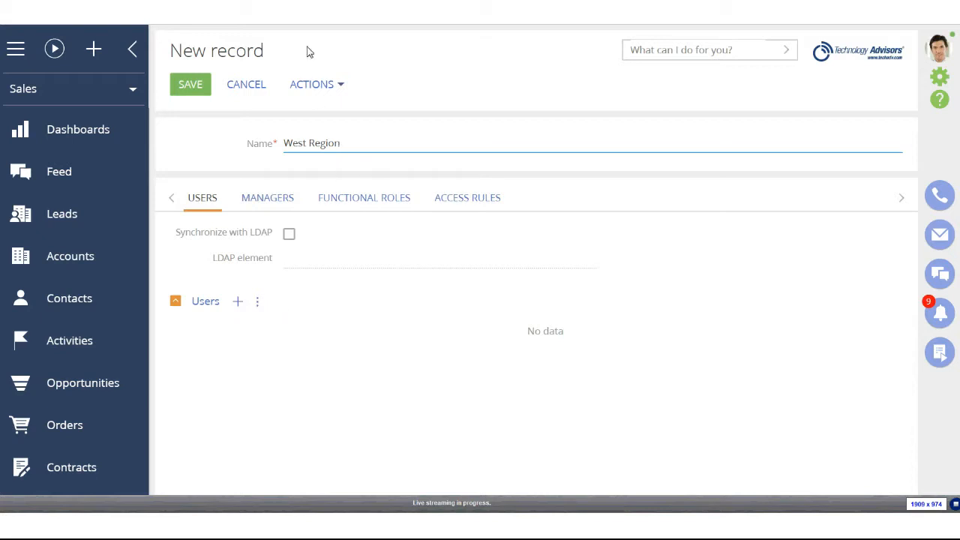
left_click(199, 89)
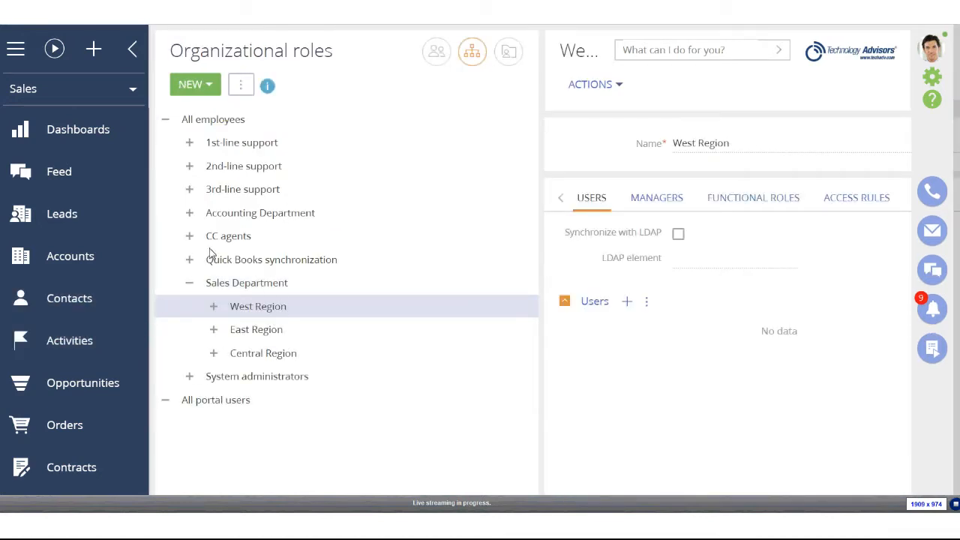
Run Update roles from the ⋮ menu and acknowledge the success message
left_click(239, 84)
left_click(308, 118)
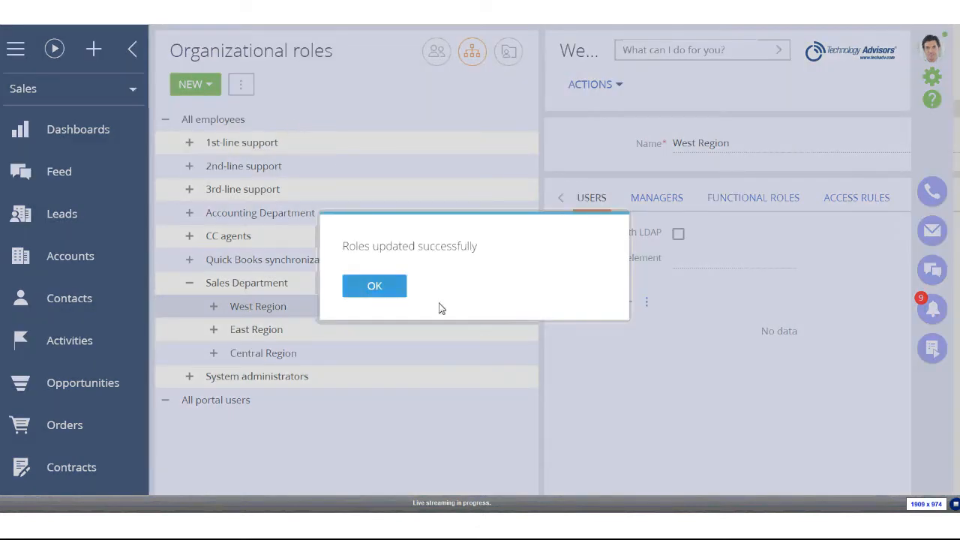
left_click(395, 292)
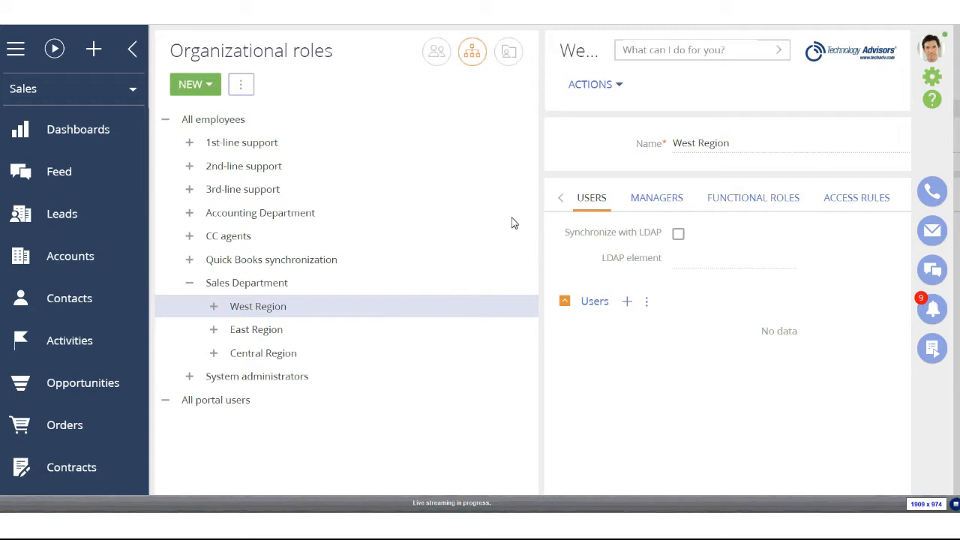
From the System designer's Admin area, always allow pop-ups and open Advanced settings
left_click(933, 87)
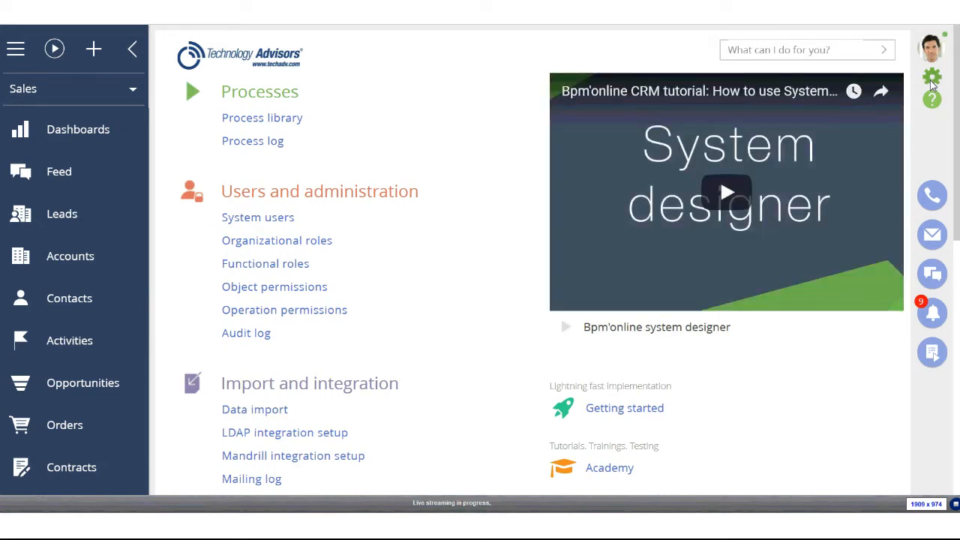
scroll(241, 293, "down", 8)
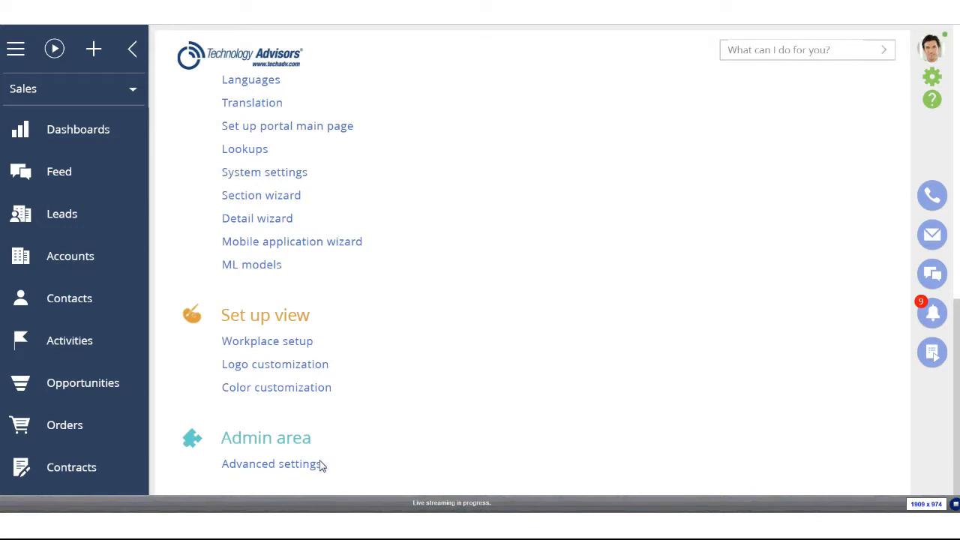
left_click(744, 72)
left_click(825, 120)
left_click(292, 463)
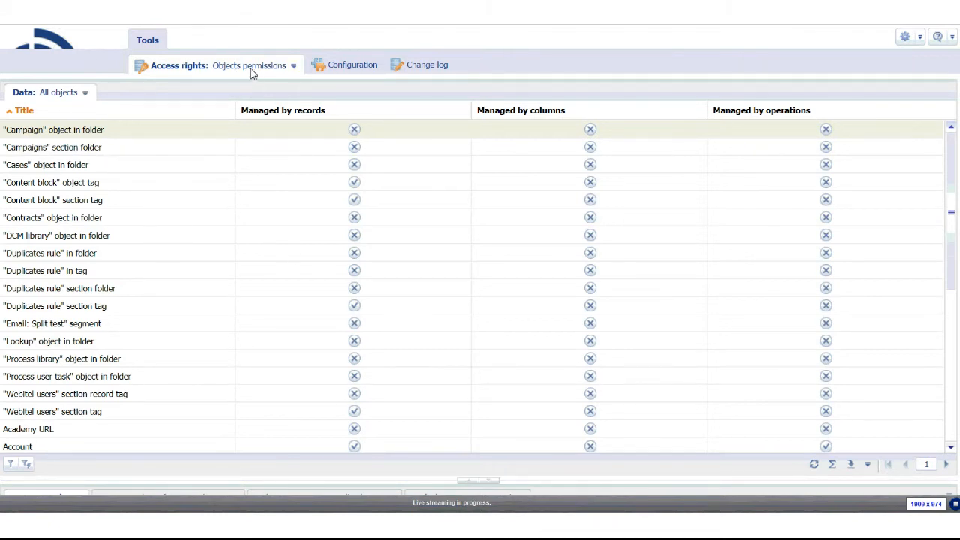
Switch to the Configuration tab and select the Custom package to list its schemas
left_click(347, 64)
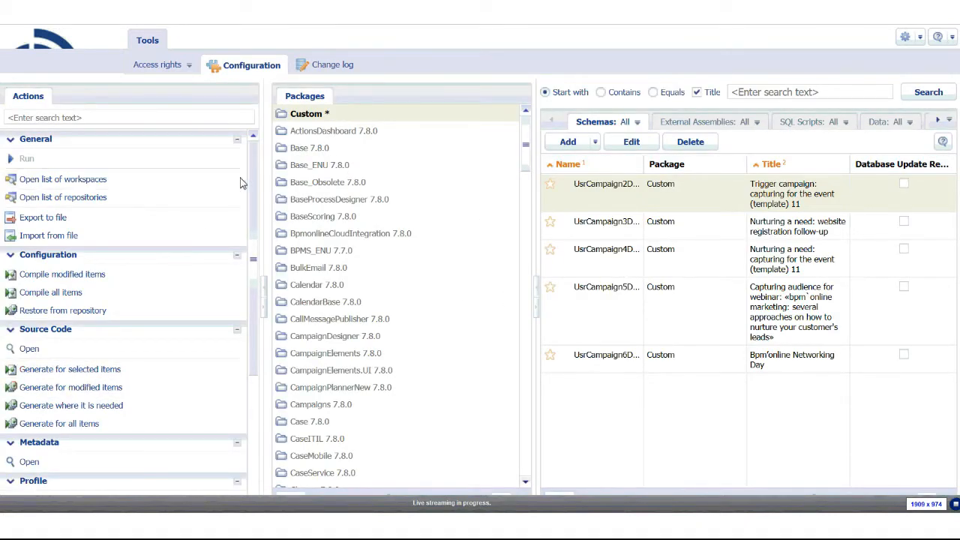
left_click(299, 118)
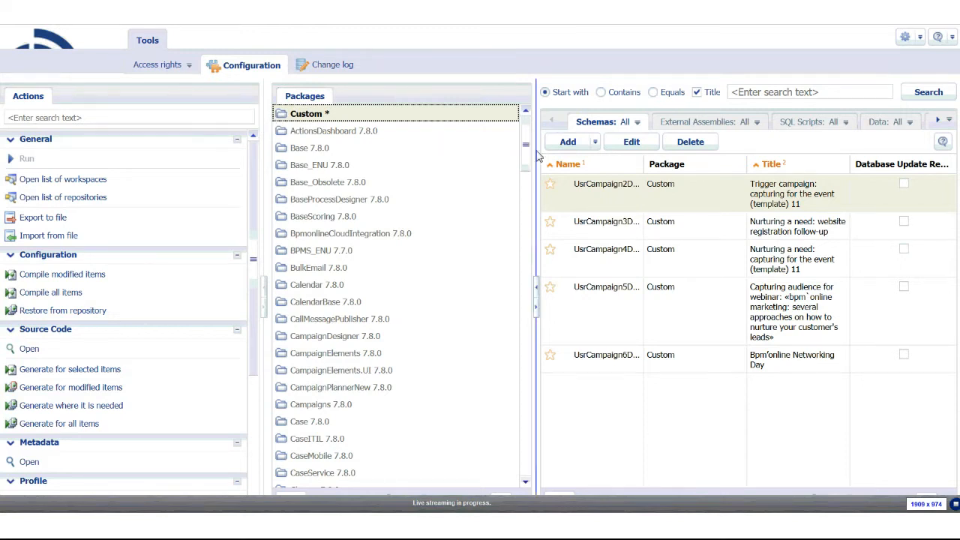
Add a new object schema to the Custom package and select its UsrEntity1 root node
right_click(599, 413)
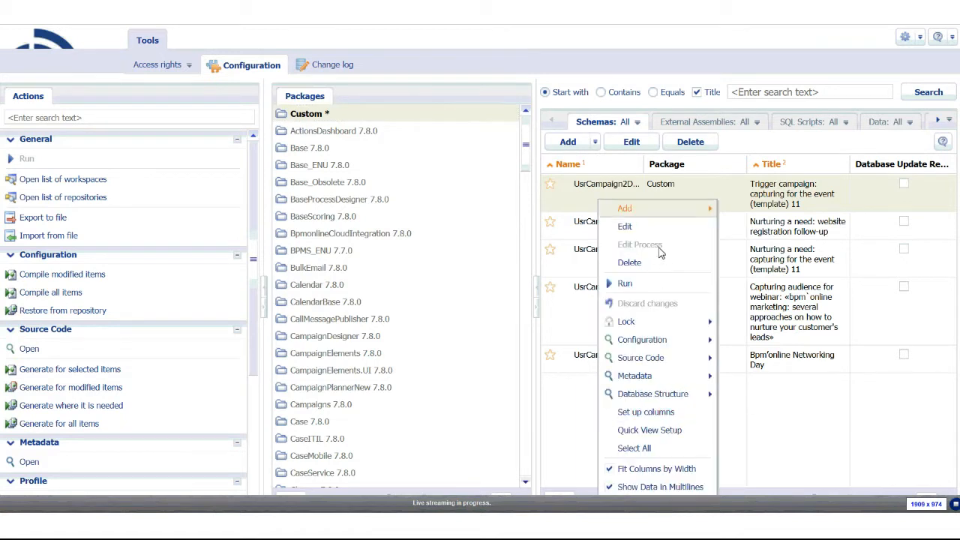
mouse_move(660, 216)
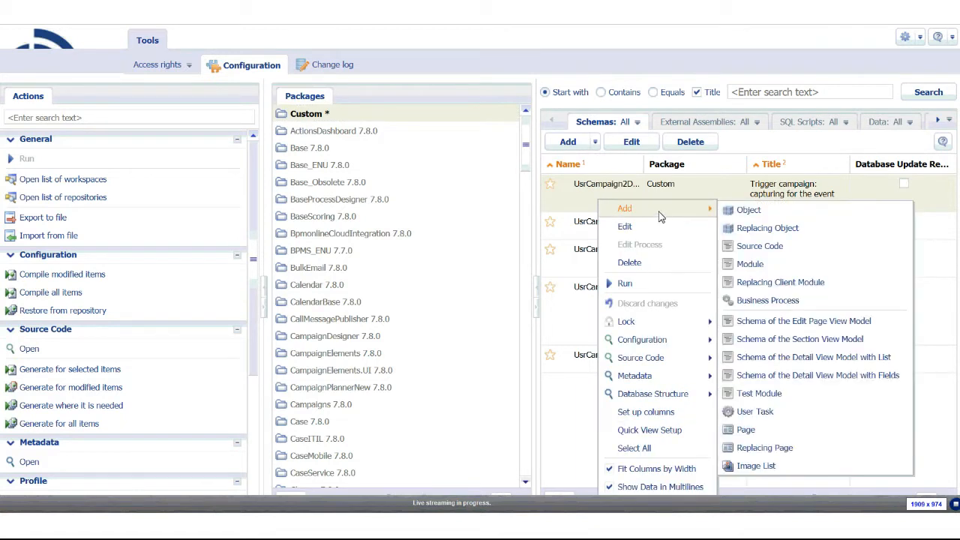
left_click(750, 216)
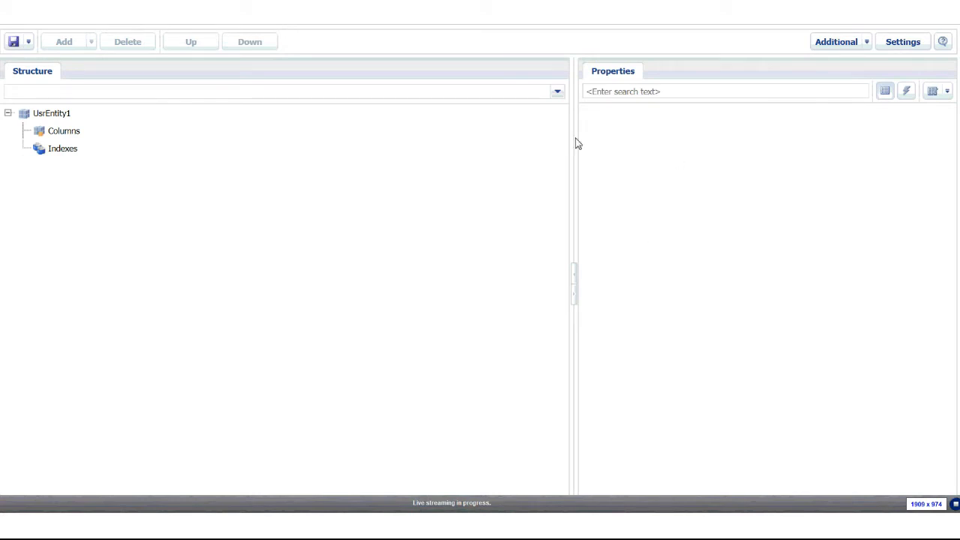
left_click(42, 112)
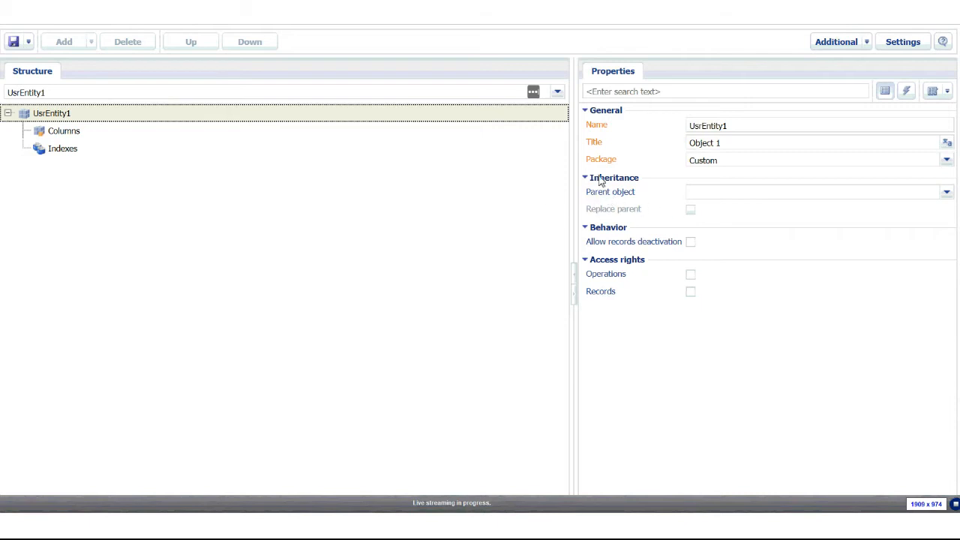
Set UsrEntity1's parent object to Base lookup and confirm the change
left_click(702, 192)
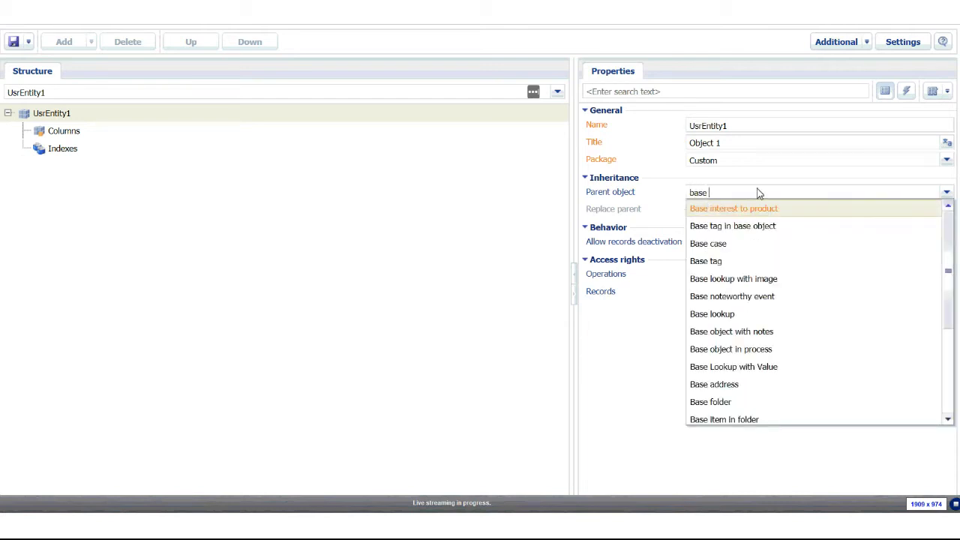
type("look")
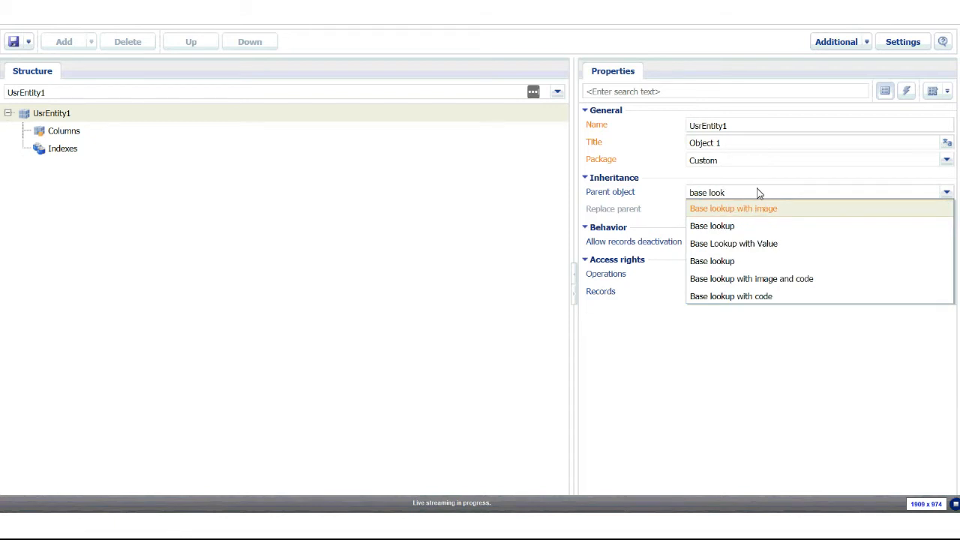
left_click(740, 229)
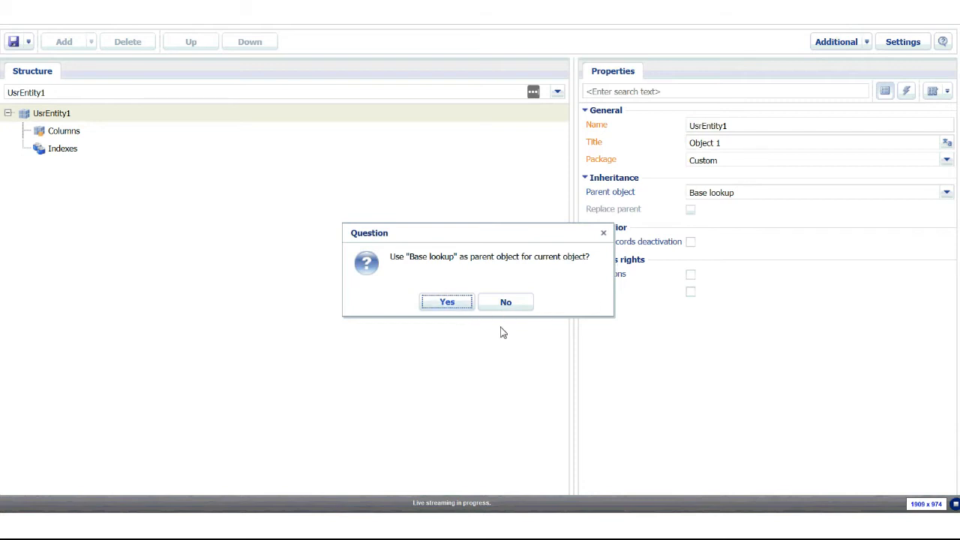
left_click(449, 303)
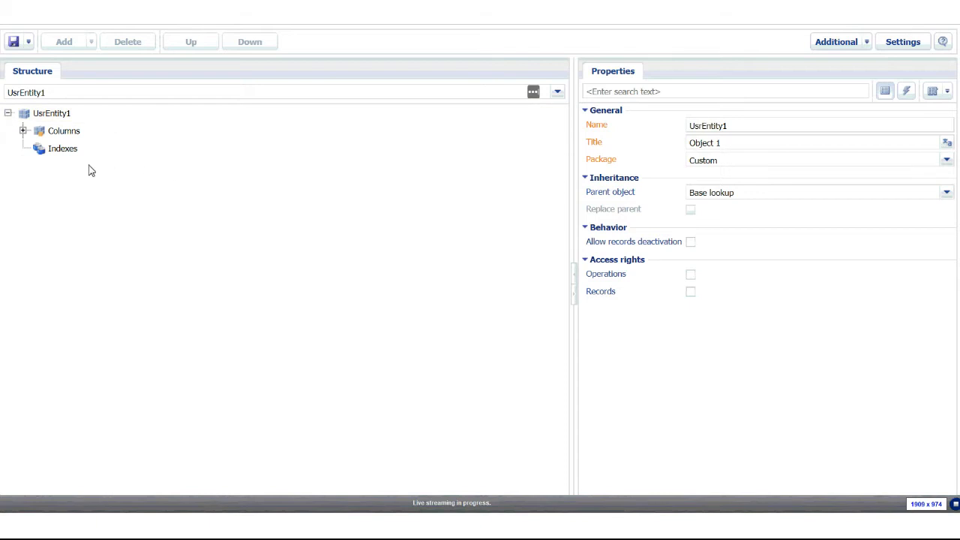
left_click(81, 137)
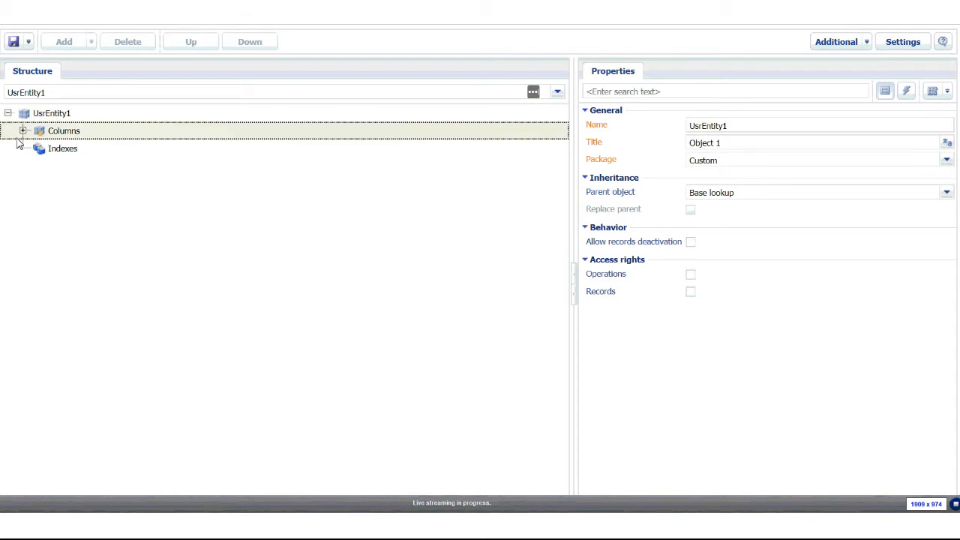
Expand Columns and Inherited Columns to show Name and Description, then return to the root node
left_click(22, 130)
left_click(37, 148)
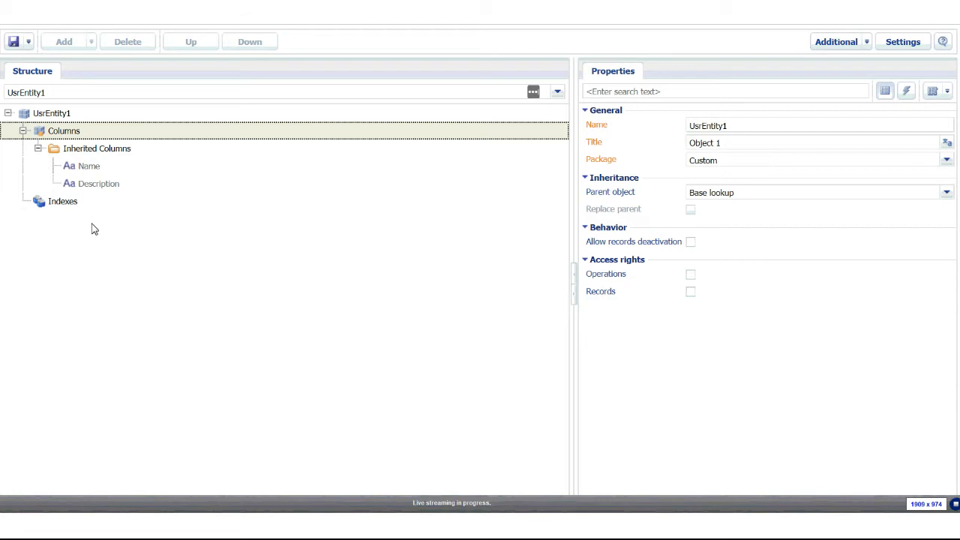
left_click(54, 117)
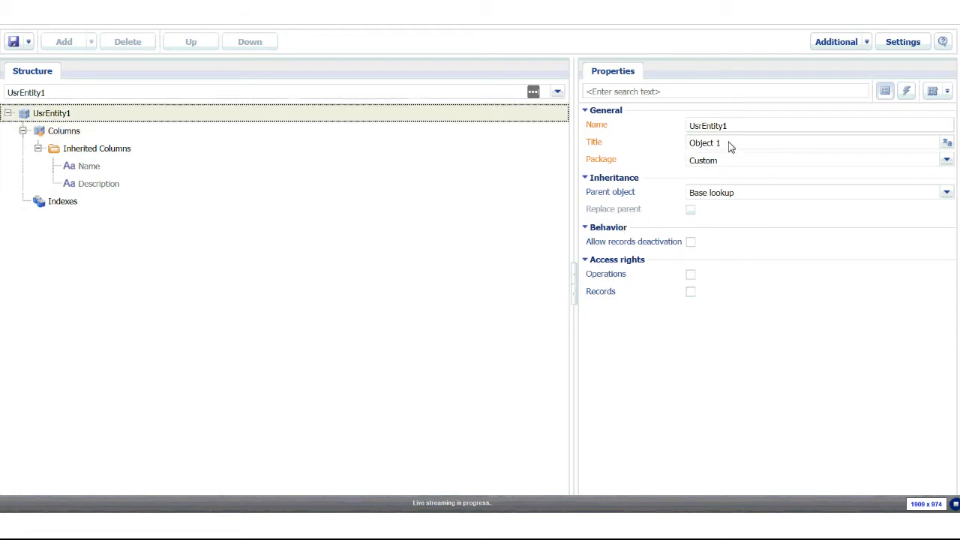
Rename the object to UsrRegionLookup and change its title to Region Lookup
left_click_drag(735, 133, 708, 131)
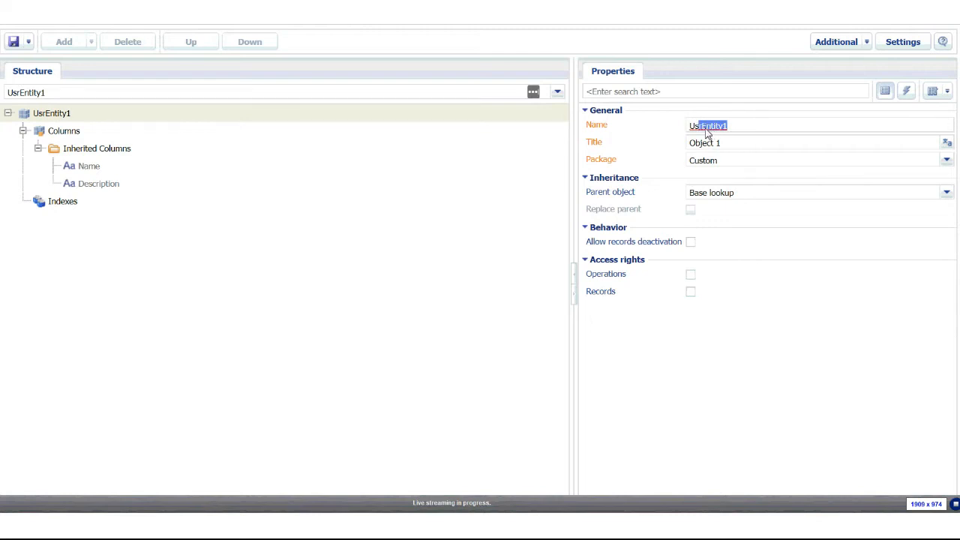
left_click(746, 145)
left_click_drag(739, 127, 704, 129)
key("Tab")
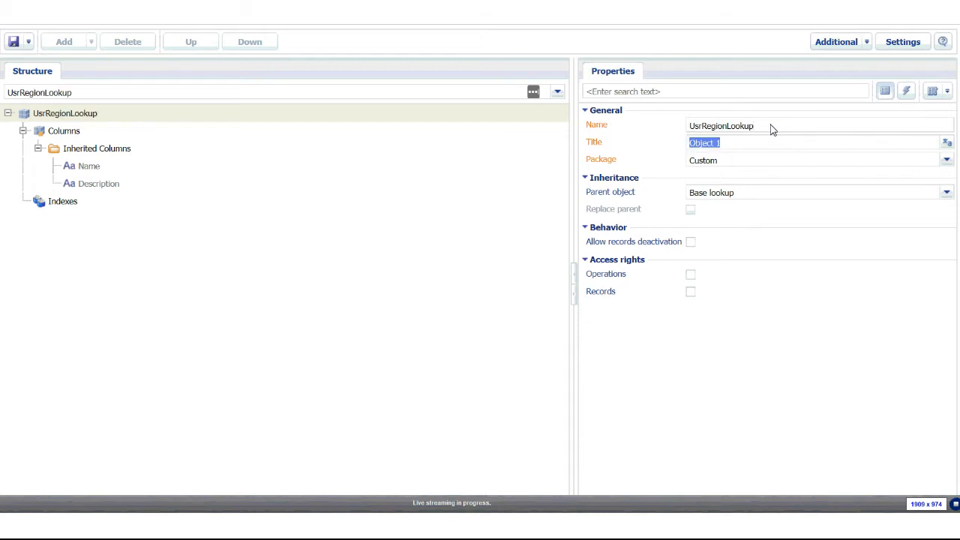
type("Re")
left_click(54, 131)
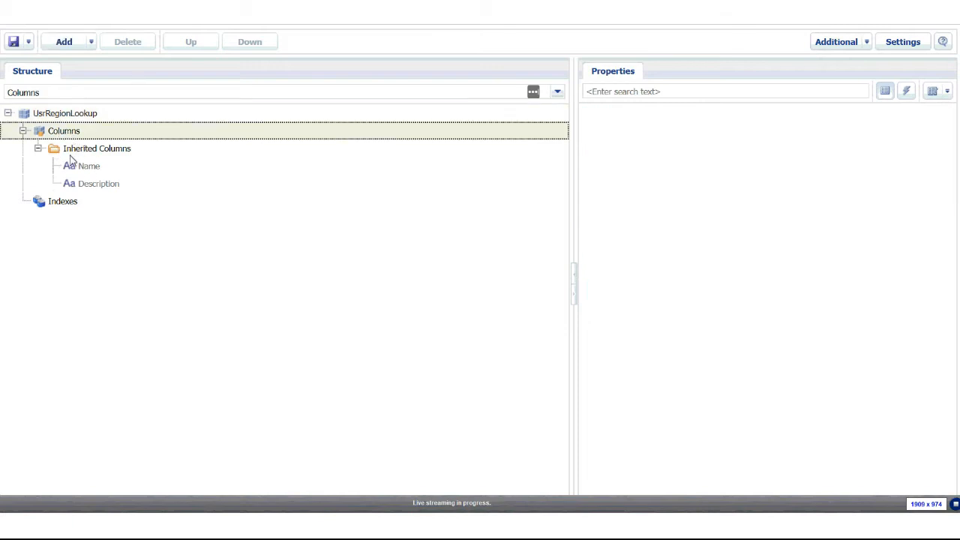
Add a lookup column under UsrRegionLookup's Columns, creating UsrColumn1 titled Column 1
right_click(40, 132)
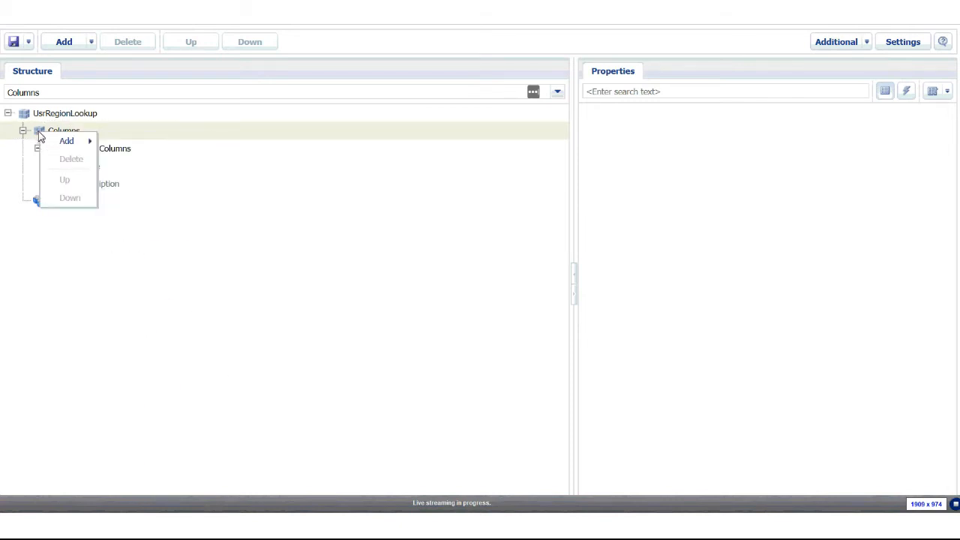
mouse_move(60, 142)
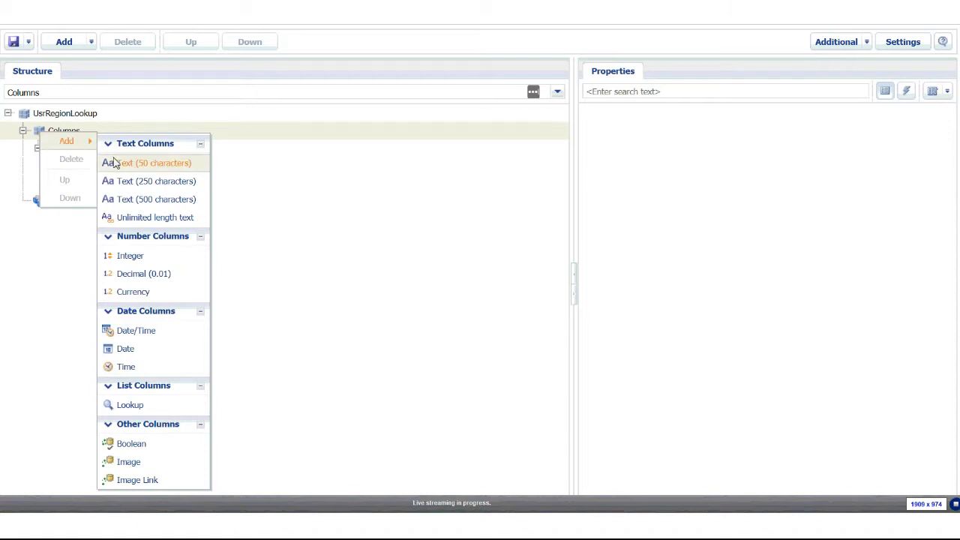
left_click(136, 409)
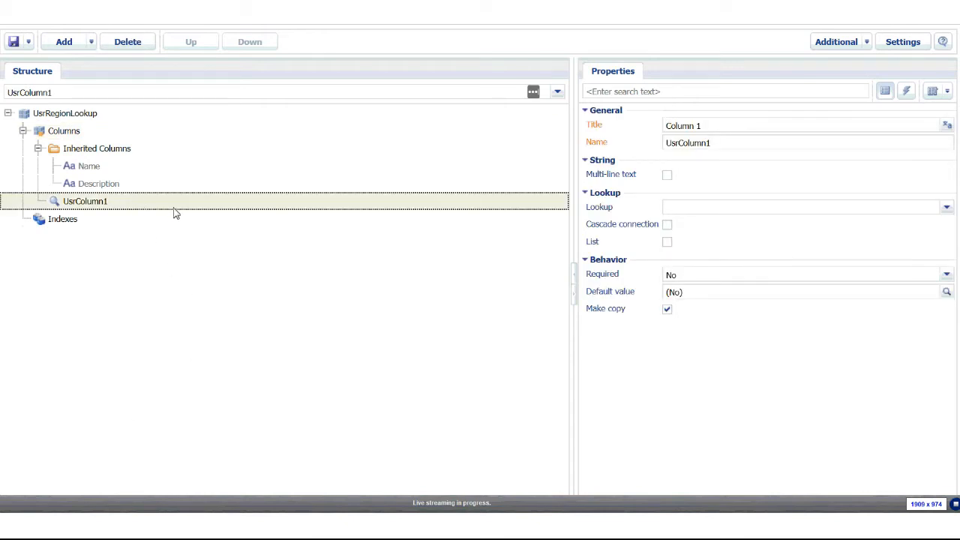
Retitle Column 1 to 'Organizational Roles' and rename UsrColumn1 to 'UsrOrganizationRoles'
left_click_drag(756, 128, 614, 119)
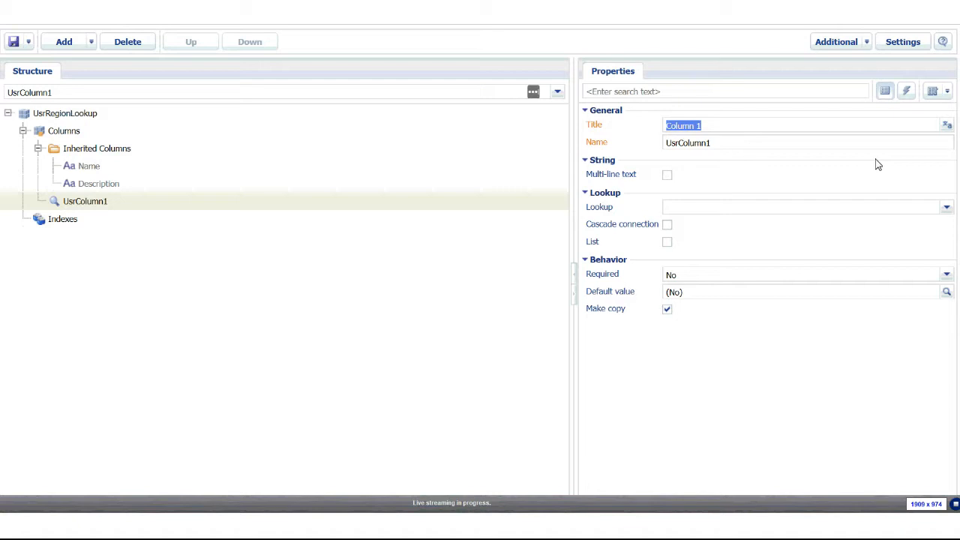
type("Organizational Roles")
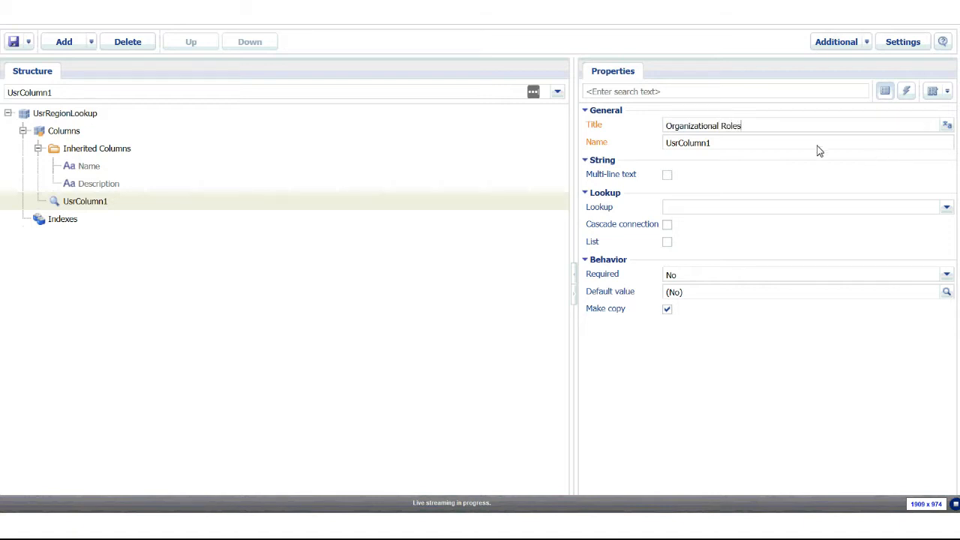
left_click_drag(774, 157, 682, 153)
type("OrganizationRoles")
Set UsrOrganizationRoles' lookup source to System administration object via the 'system admi' search
left_click(882, 211)
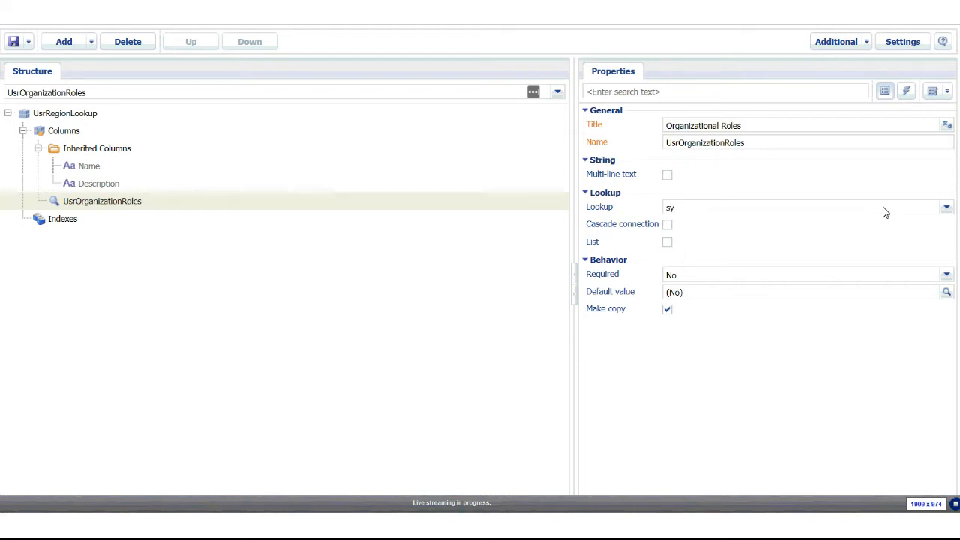
type("syste")
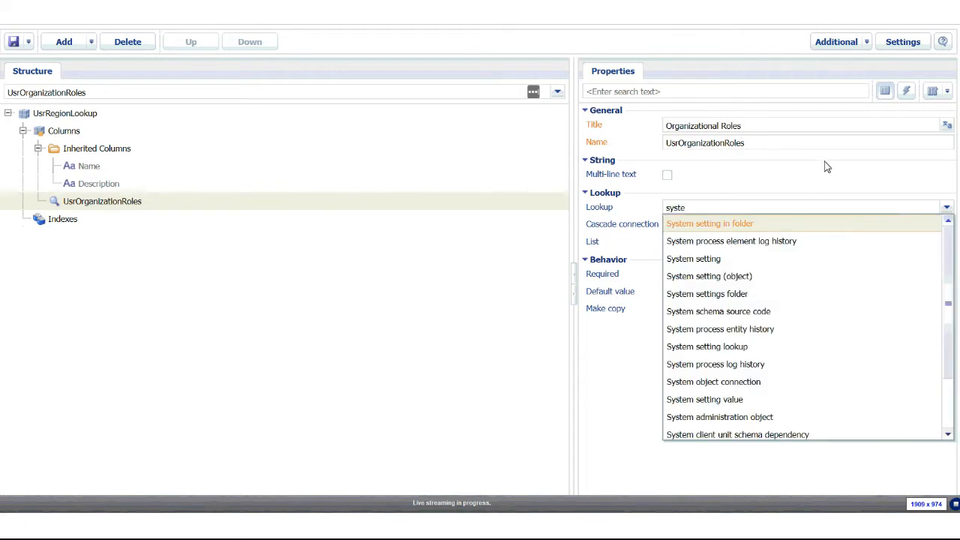
type("m admi")
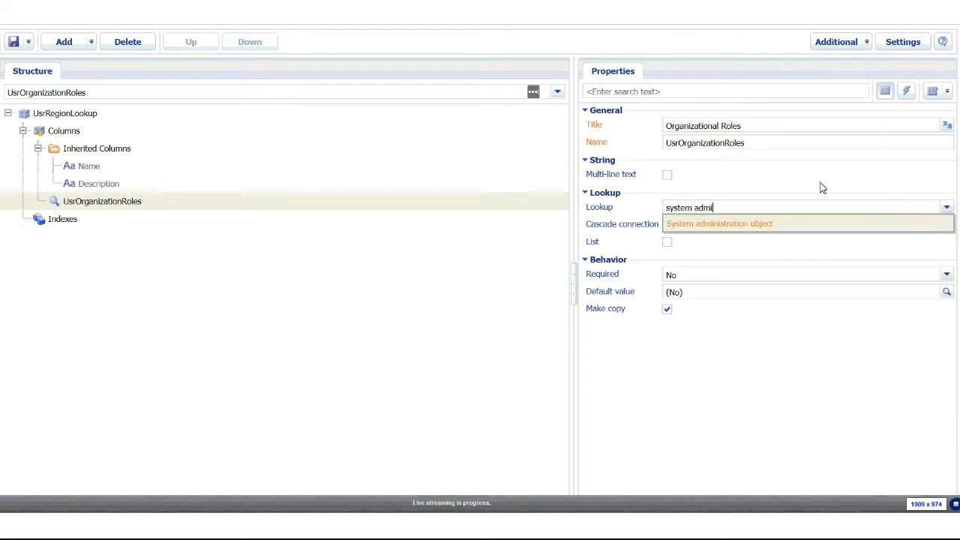
left_click(724, 225)
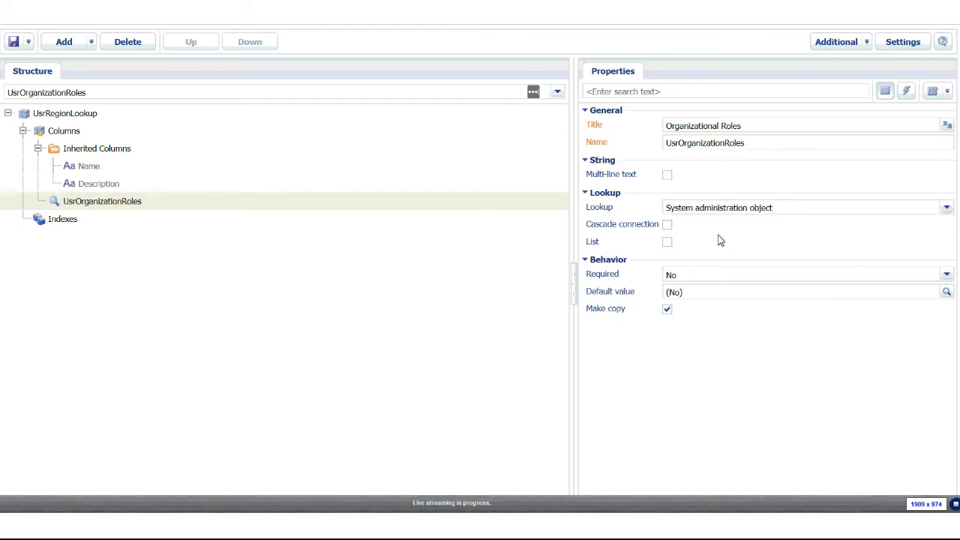
Review the inherited Description, Name and Inherited Columns, then reselect the UsrRegionLookup root node
left_click(120, 182)
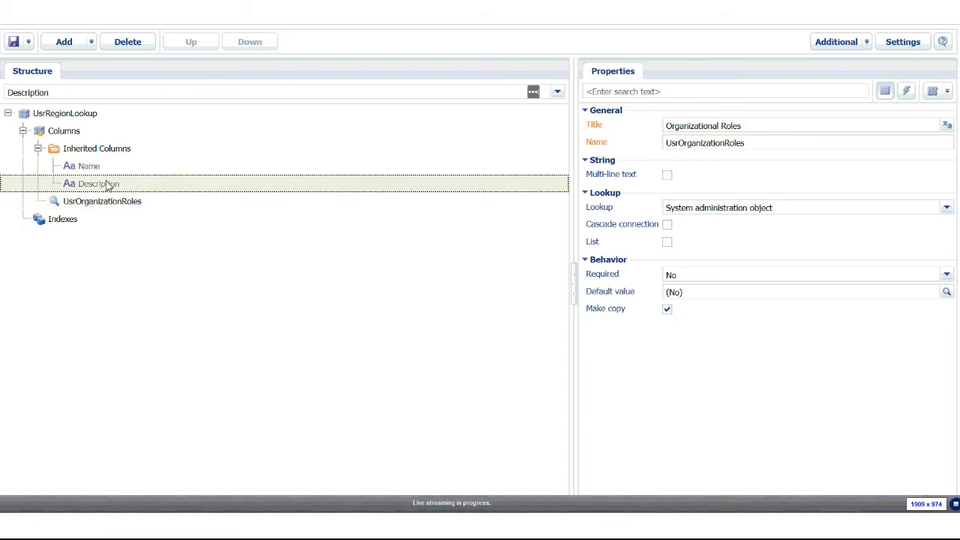
left_click(106, 167)
left_click(96, 148)
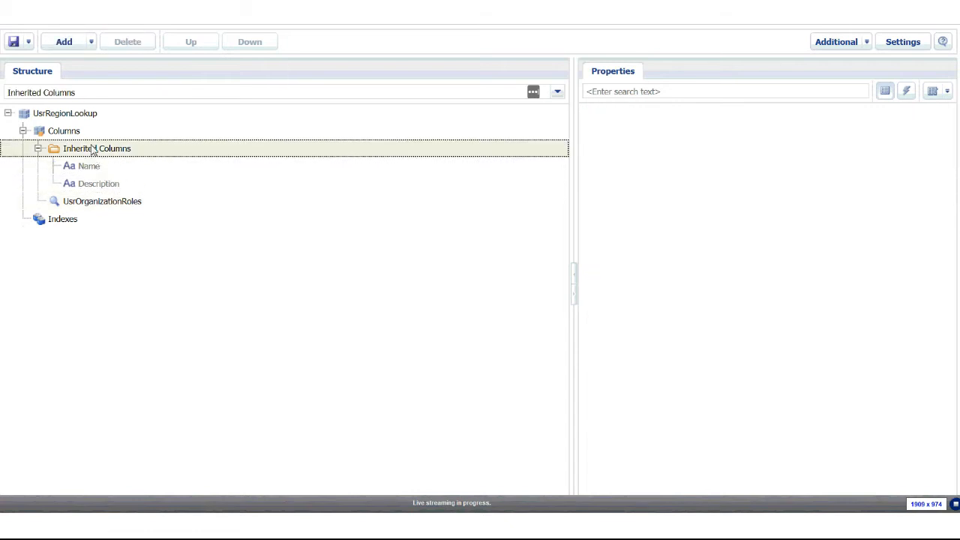
left_click(86, 114)
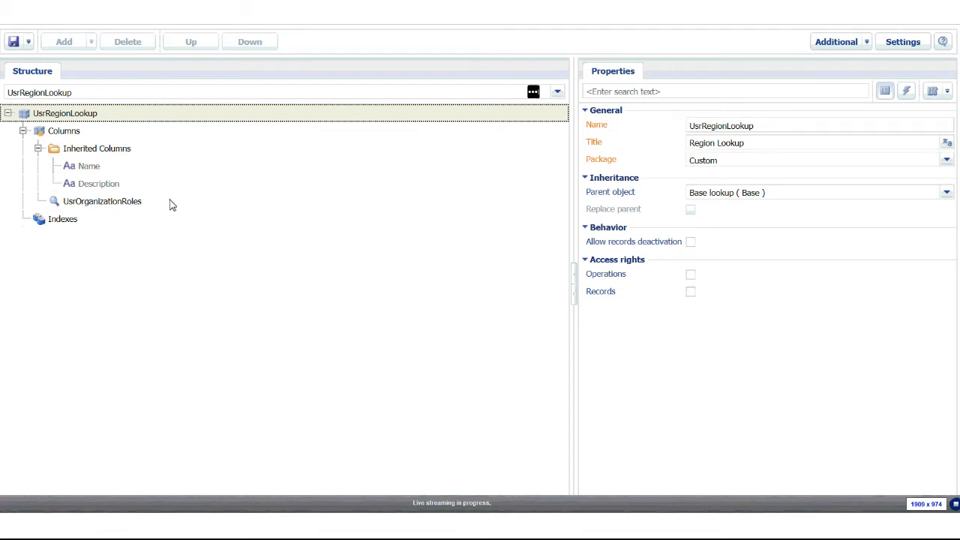
Publish UsrRegionLookup using the Publish option under the Save button
left_click(30, 45)
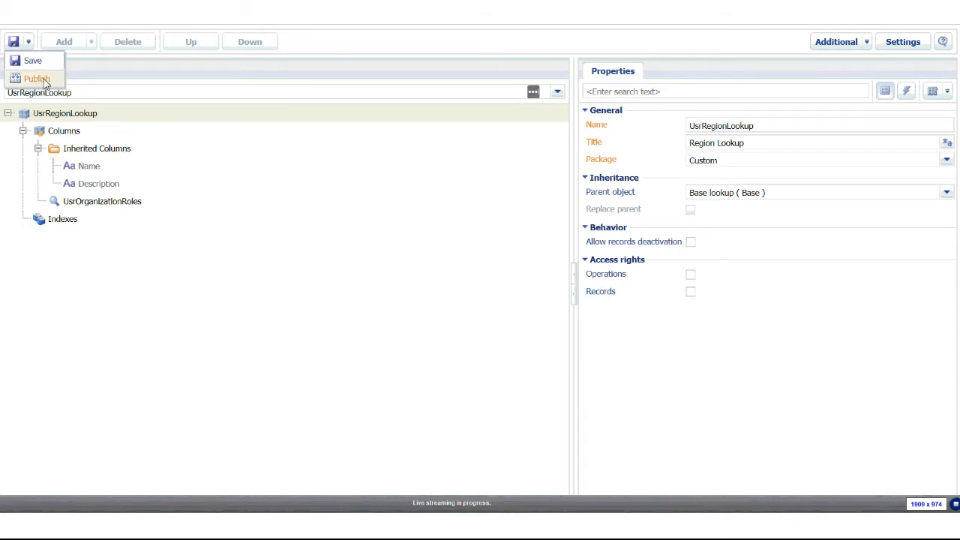
left_click(38, 79)
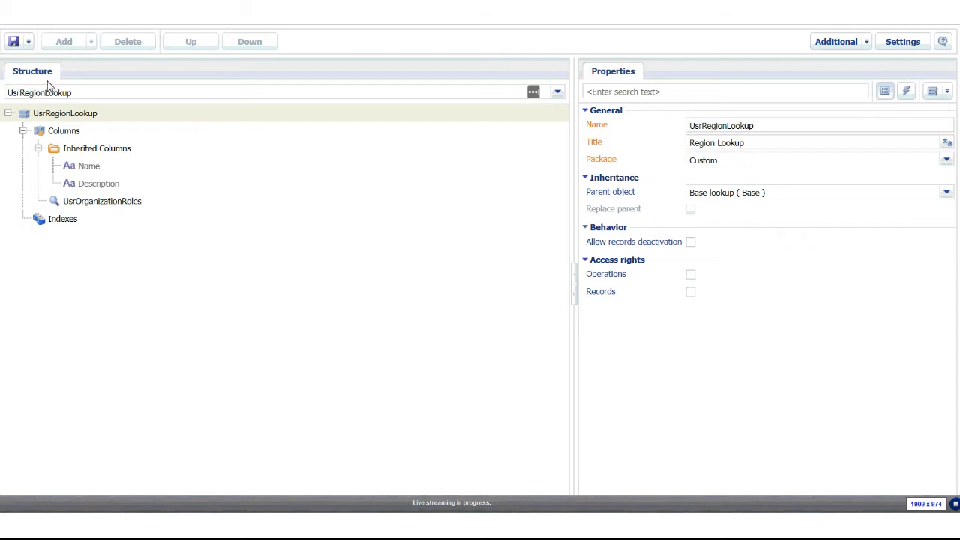
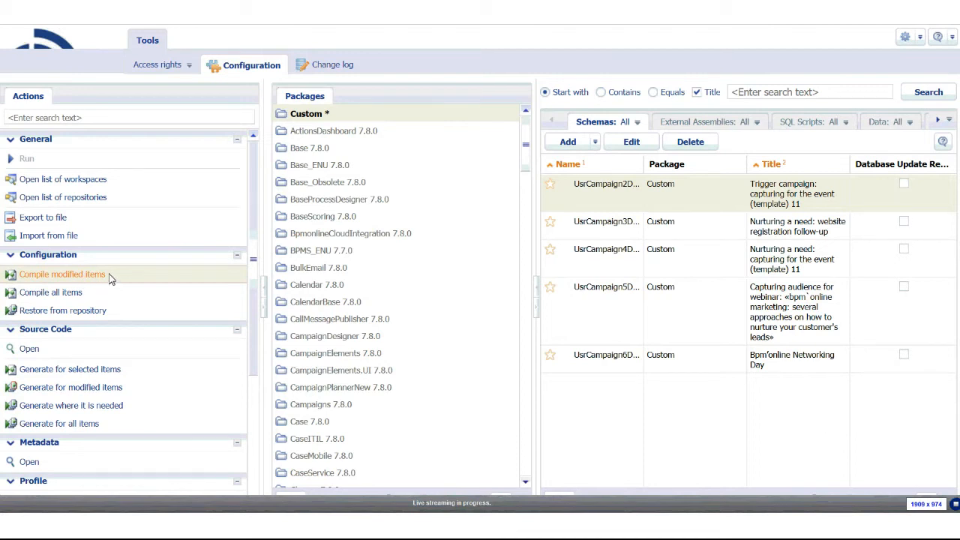
Select the Custom package in Configuration and list its schemas
left_click(334, 116)
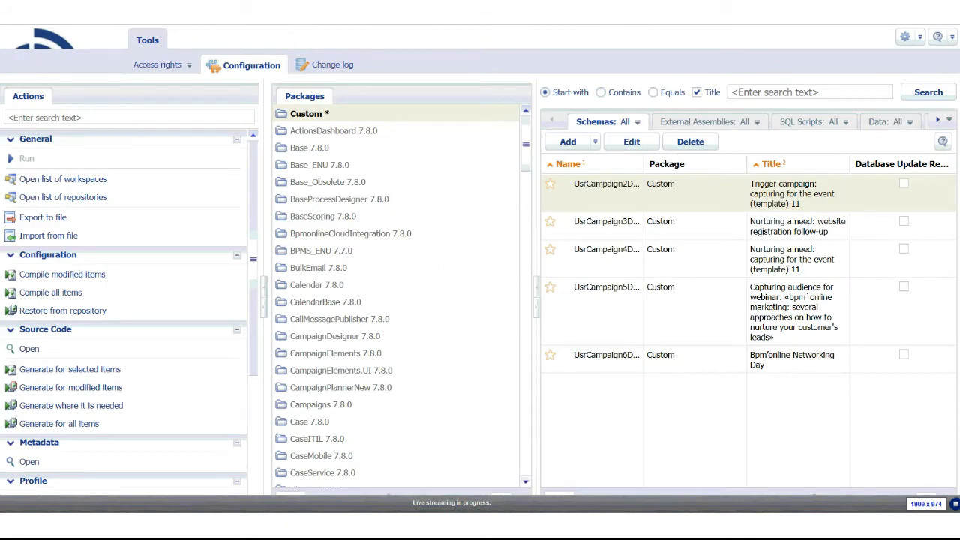
left_click(305, 117)
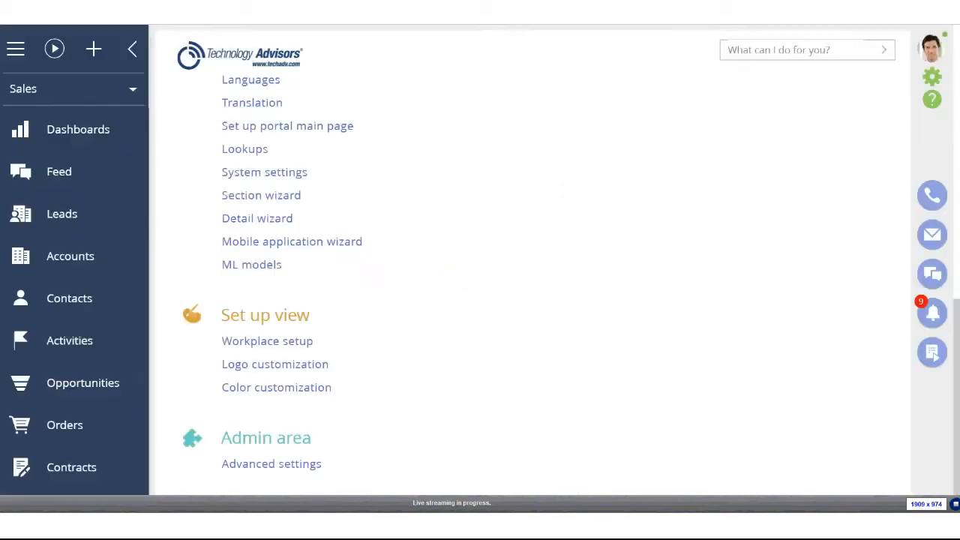
Scroll up in the UsrRegionLookup object designer
scroll(697, 231, "up", 9)
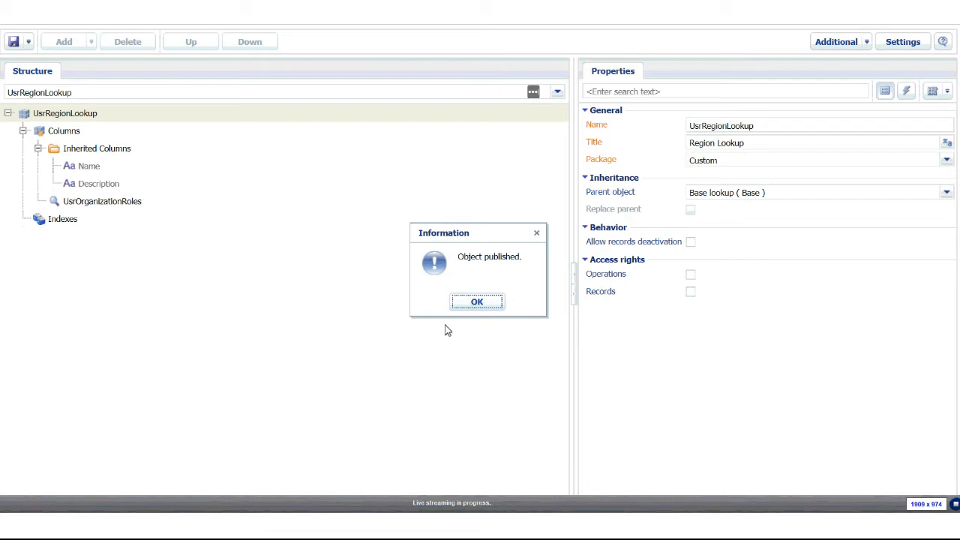
Dismiss the 'Object published' confirmation and go to the Accounts section list
left_click(477, 303)
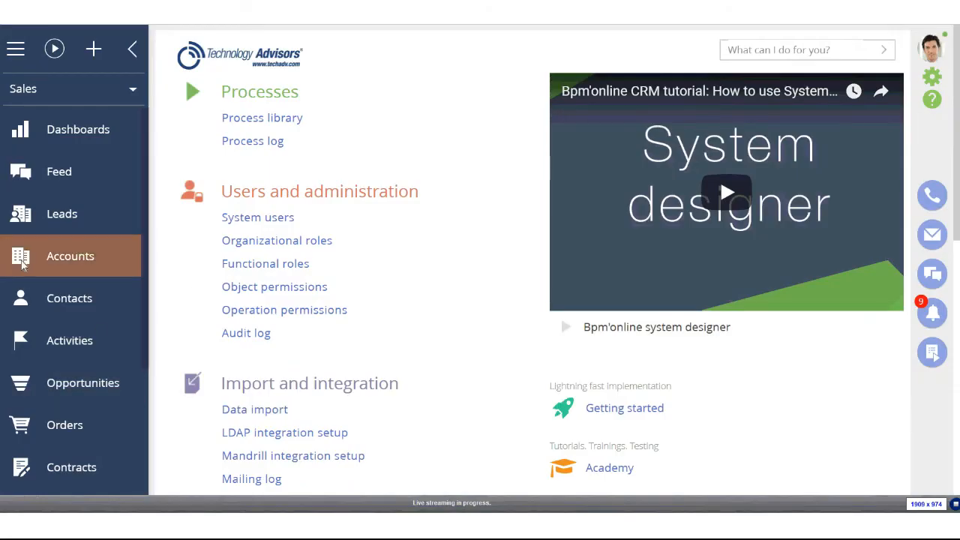
left_click(22, 263)
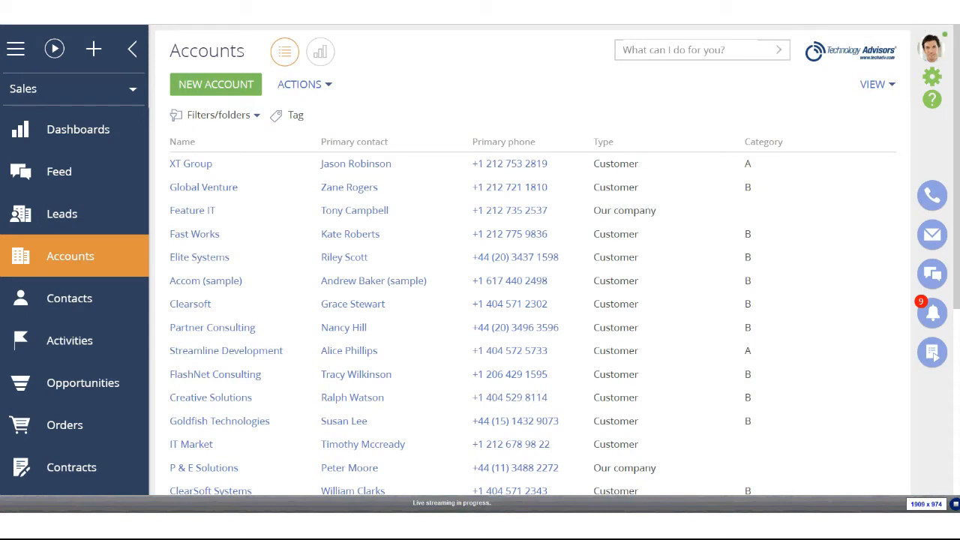
Launch the Accounts section wizard from the VIEW menu
left_click(886, 90)
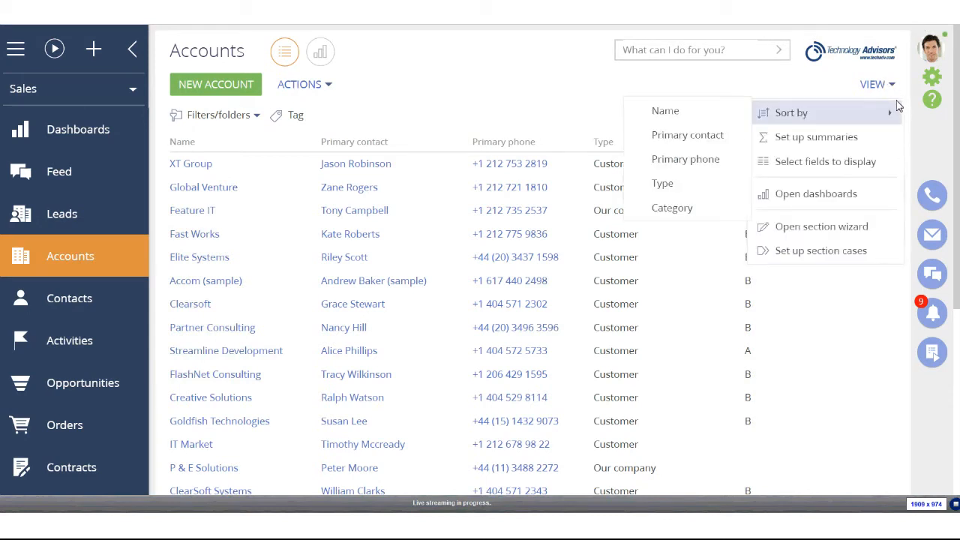
left_click(799, 234)
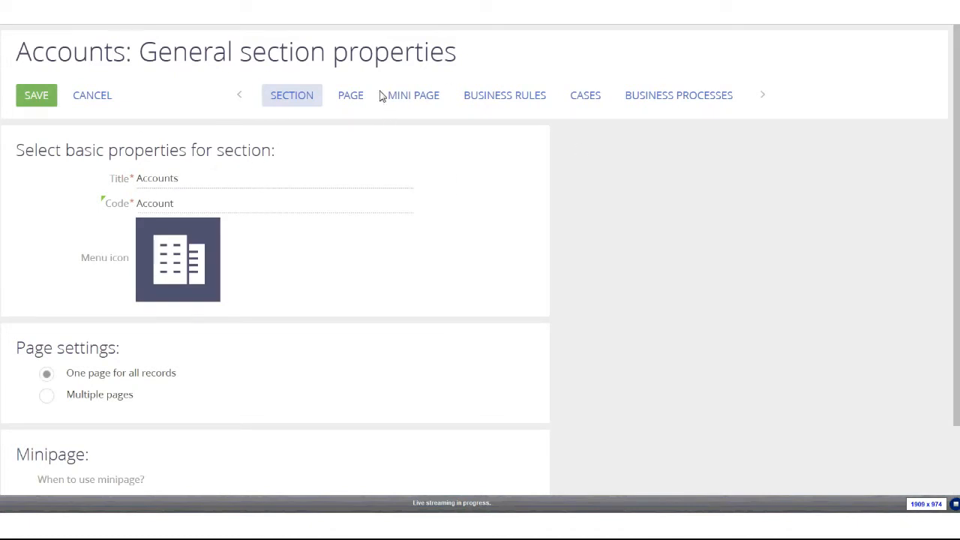
Add a new Lookup column to the Accounts page layout on the PAGE tab
left_click(348, 100)
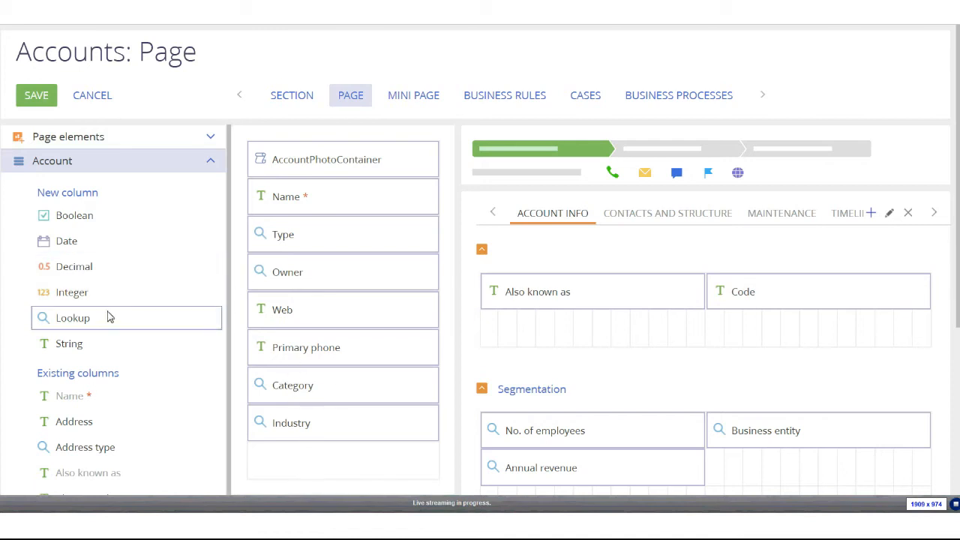
left_click_drag(58, 320, 283, 460)
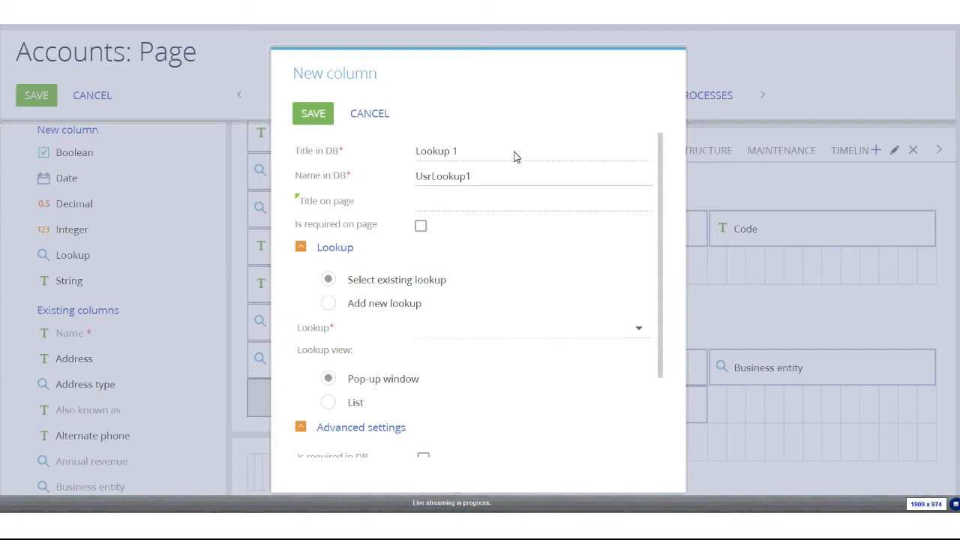
Rename the new column from 'Lookup 1' to title 'Region' with database name 'UsrRegion'
left_click_drag(497, 157, 262, 150)
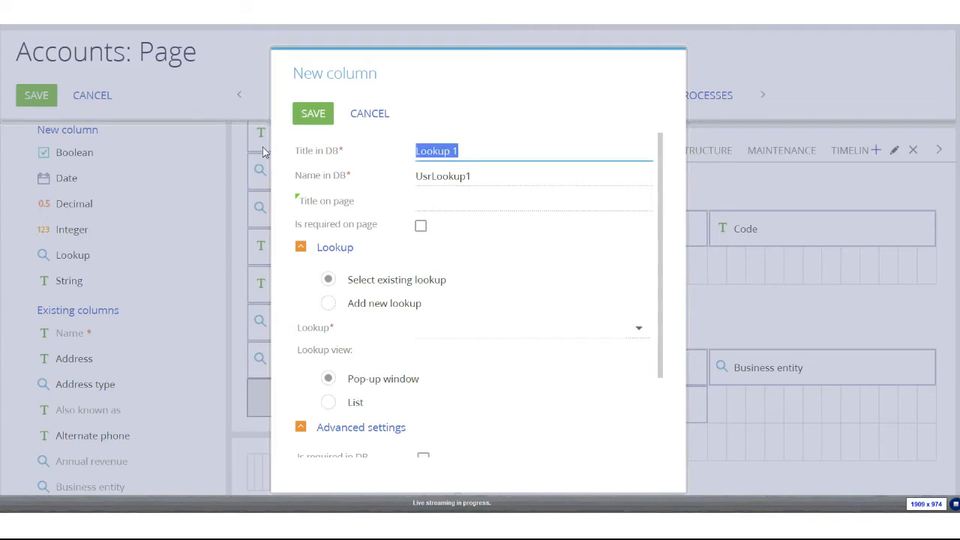
type("Region")
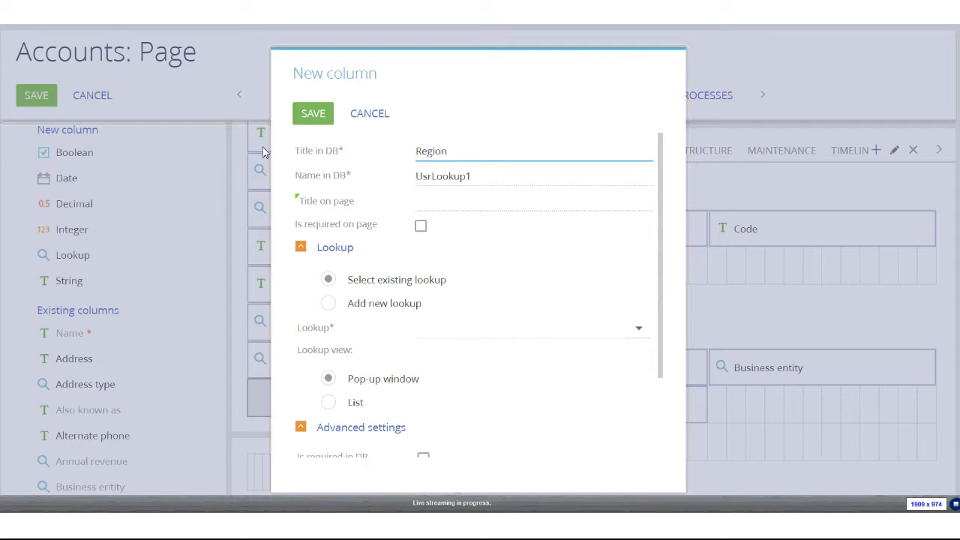
left_click_drag(502, 180, 434, 181)
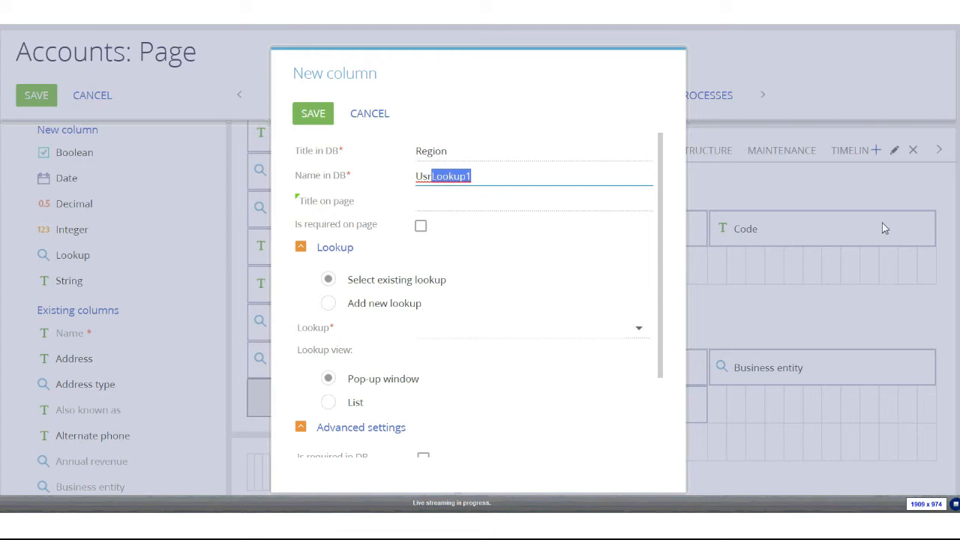
type("Region")
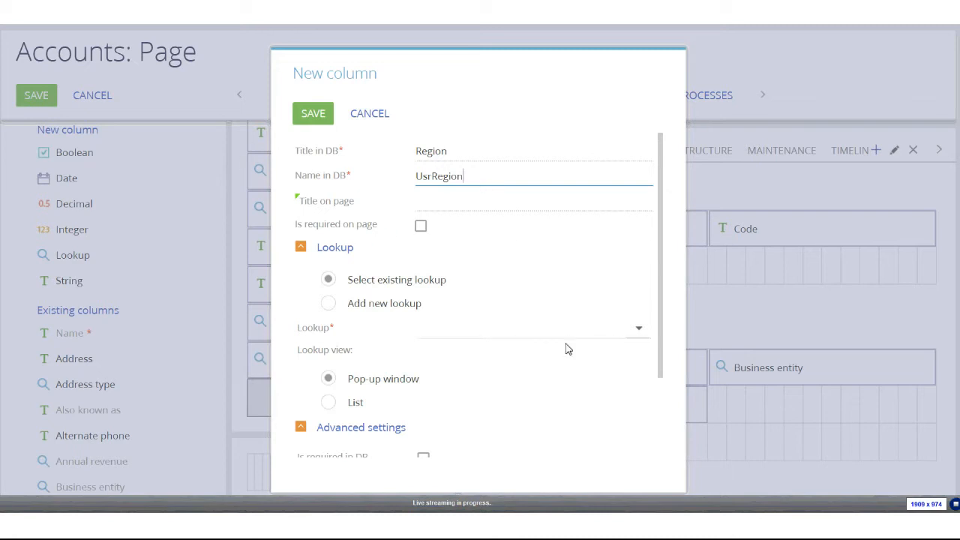
scroll(566, 349, "down", 1)
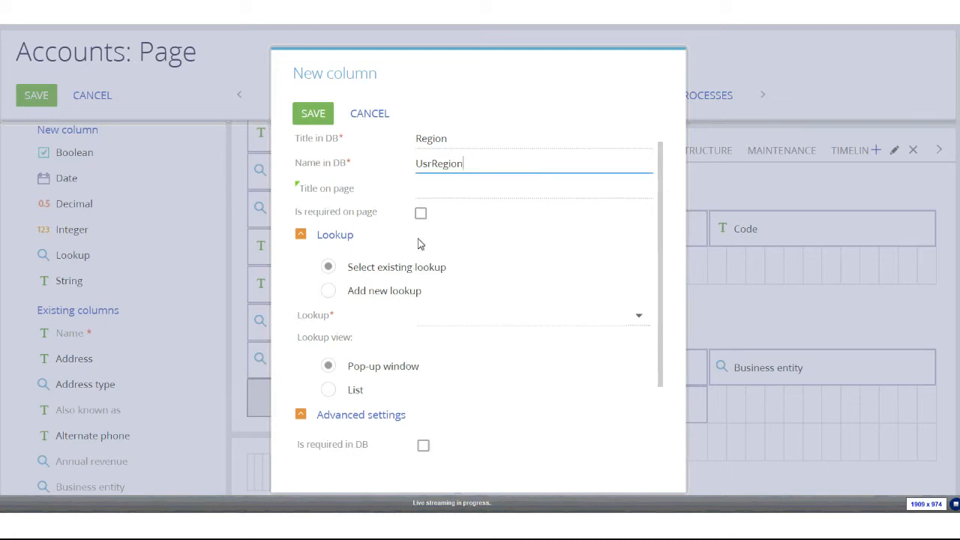
scroll(421, 244, "down", 3)
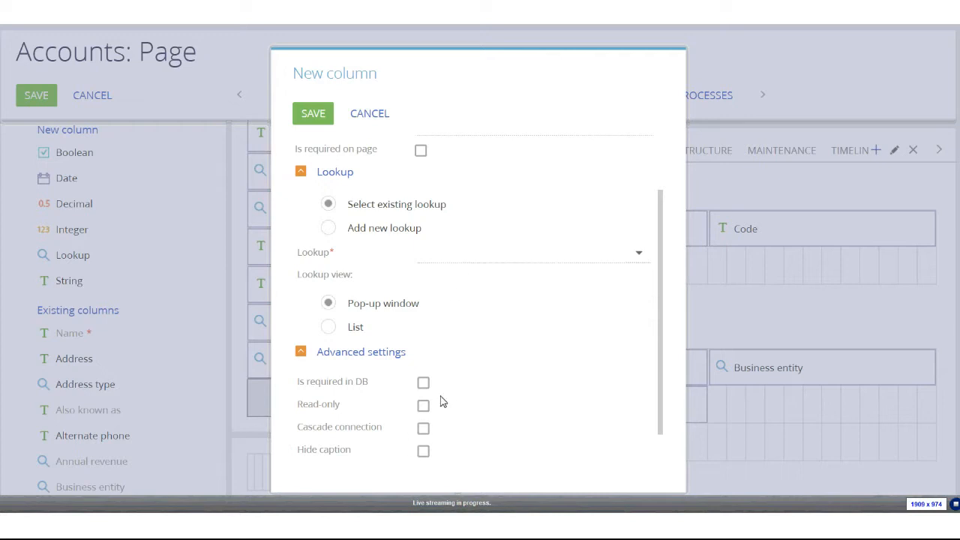
scroll(426, 399, "up", 2)
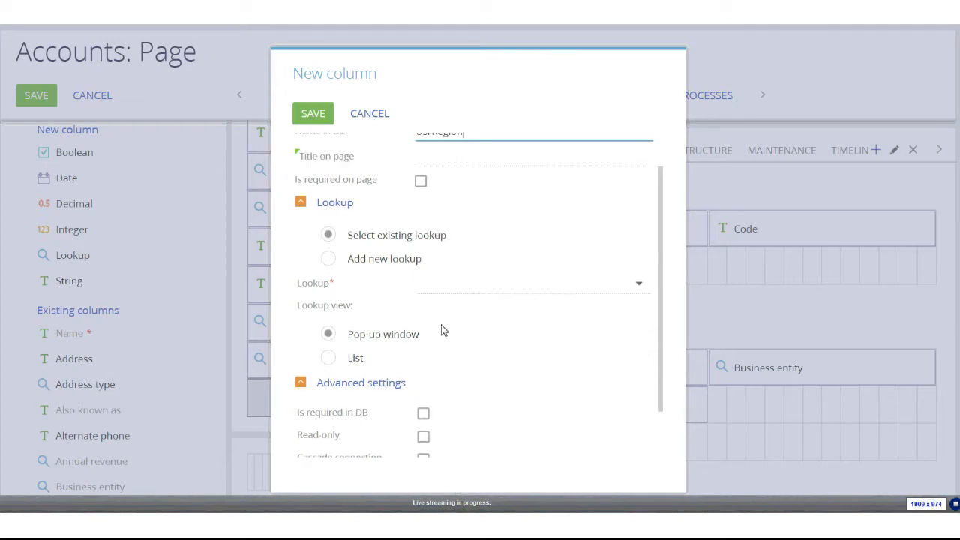
scroll(442, 330, "up", 1)
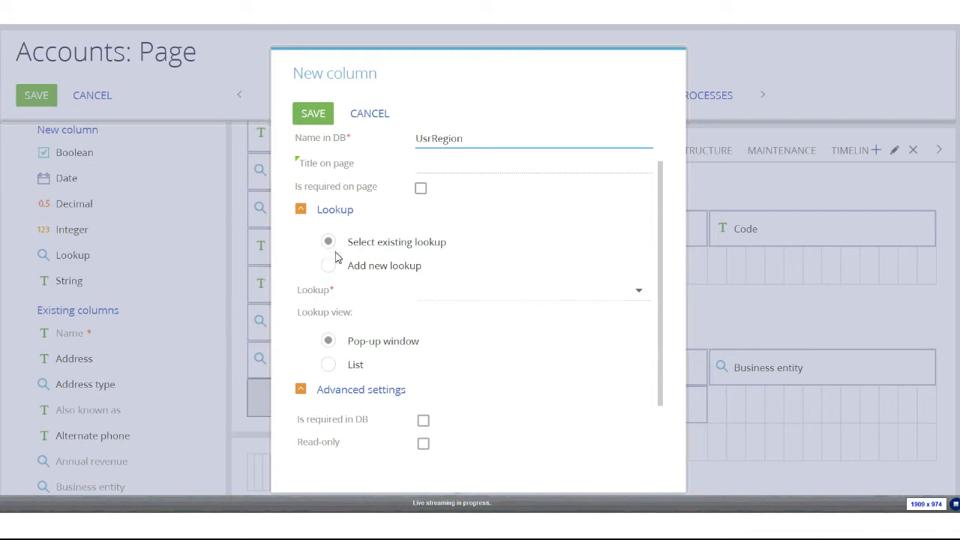
Link the Region column to Region Lookup and set its lookup view to List
left_click(450, 288)
type("regio")
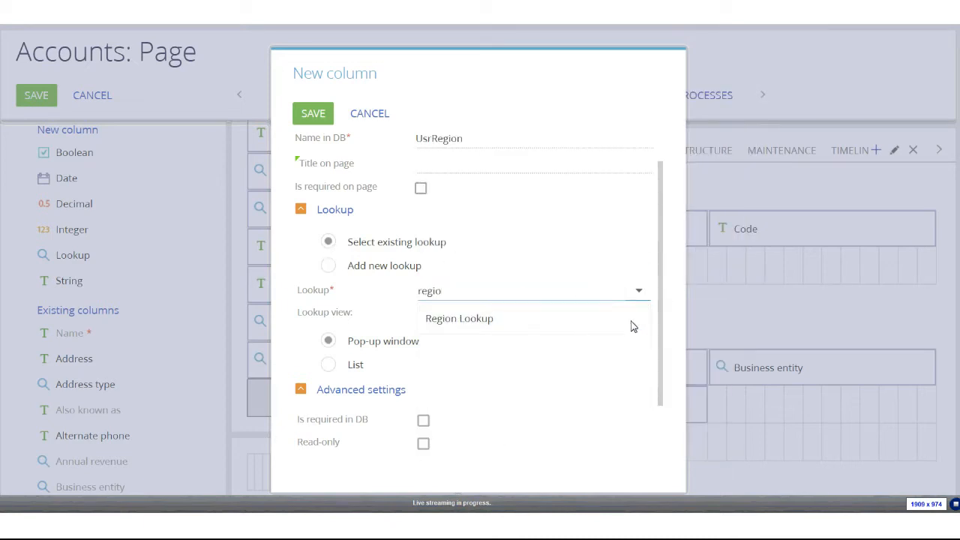
left_click(441, 321)
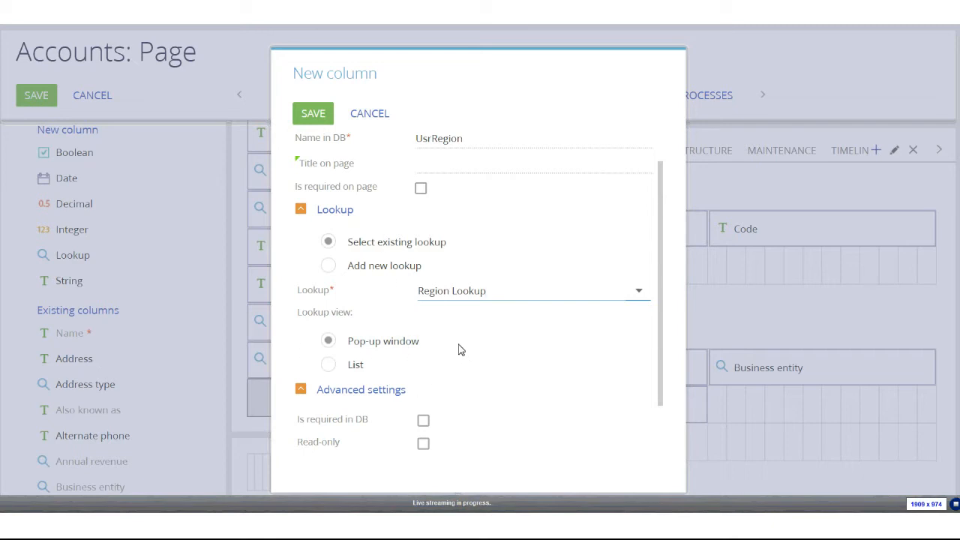
left_click(330, 370)
left_click(329, 367)
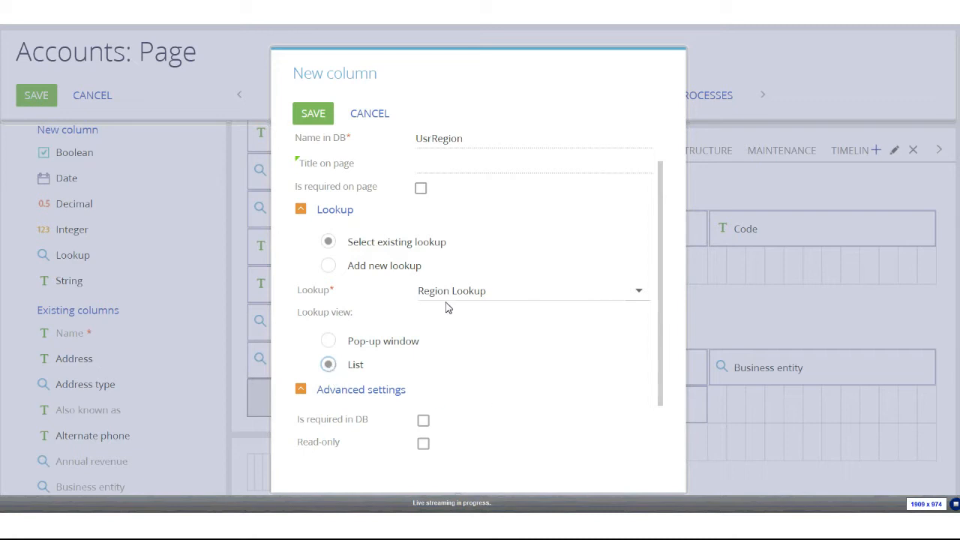
Save the Region column and the Accounts page changes, then dismiss the confirmation
left_click(313, 115)
scroll(568, 259, "up", 3)
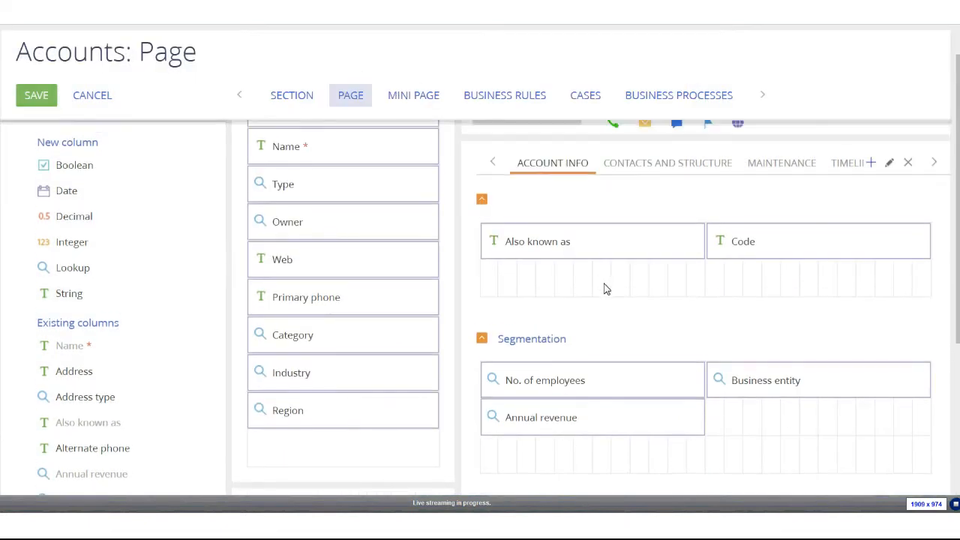
scroll(345, 452, "down", 1)
scroll(396, 349, "up", 1)
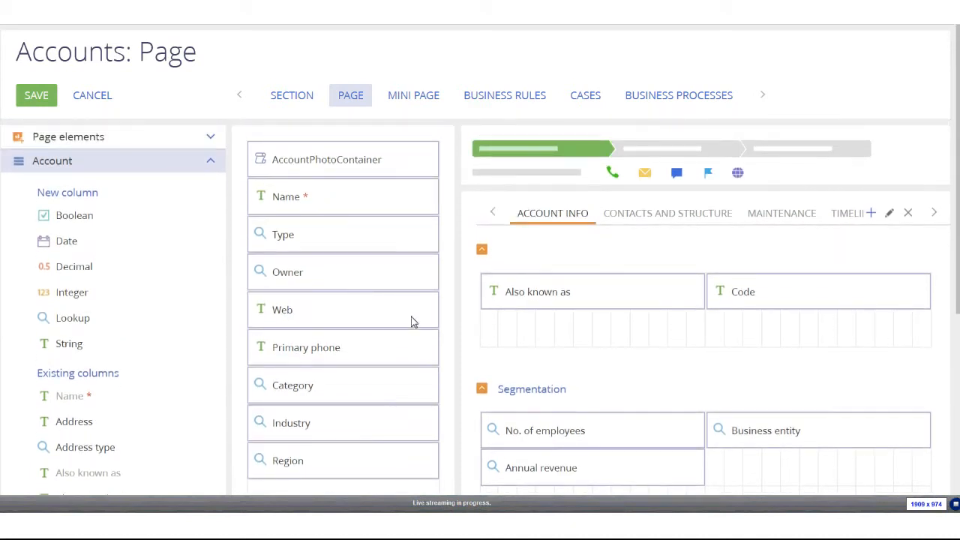
left_click(43, 93)
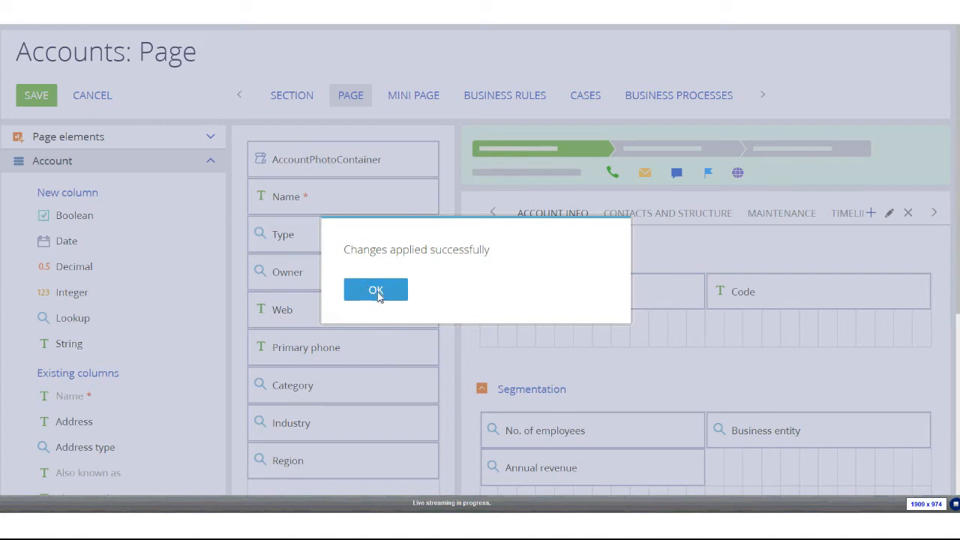
left_click(378, 291)
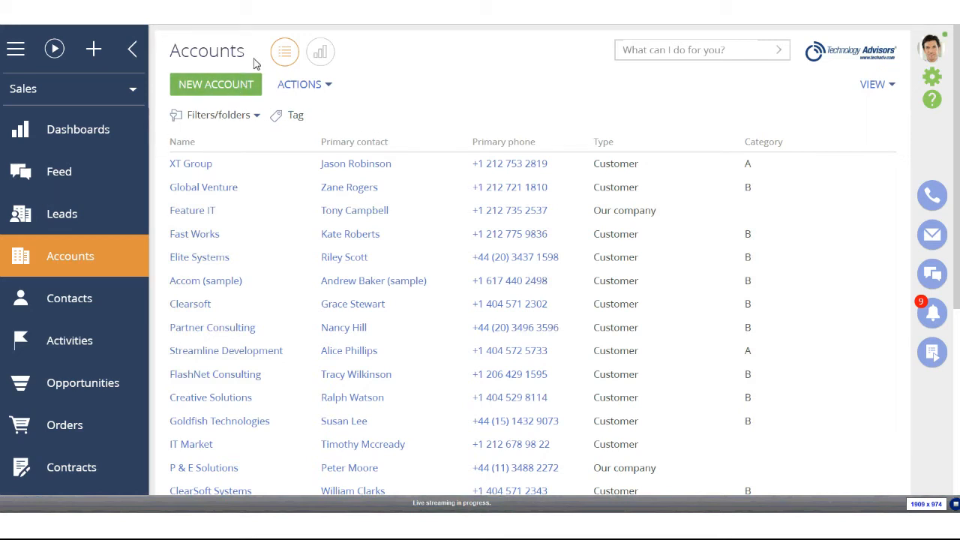
Reload Accounts, open the XT Group account and click its empty Region field
key("F5")
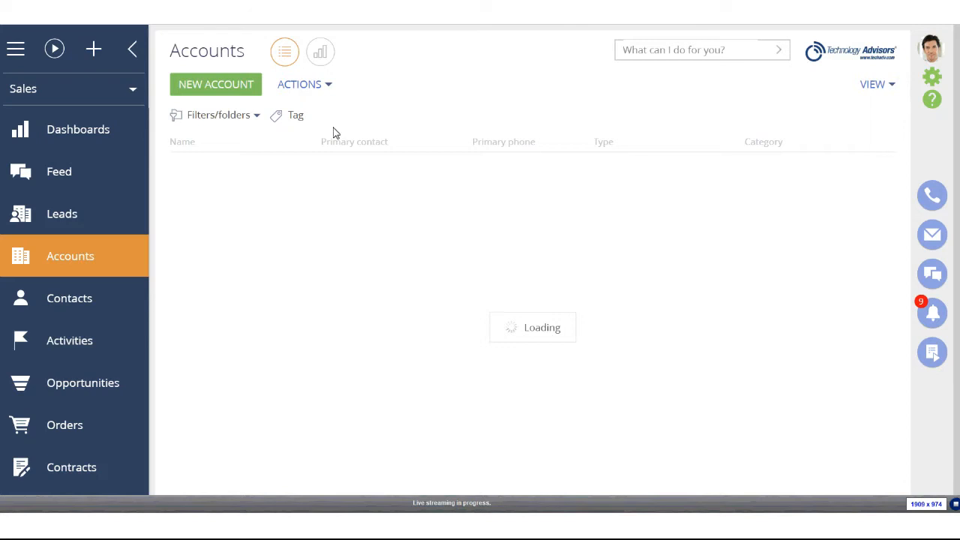
left_click(270, 164)
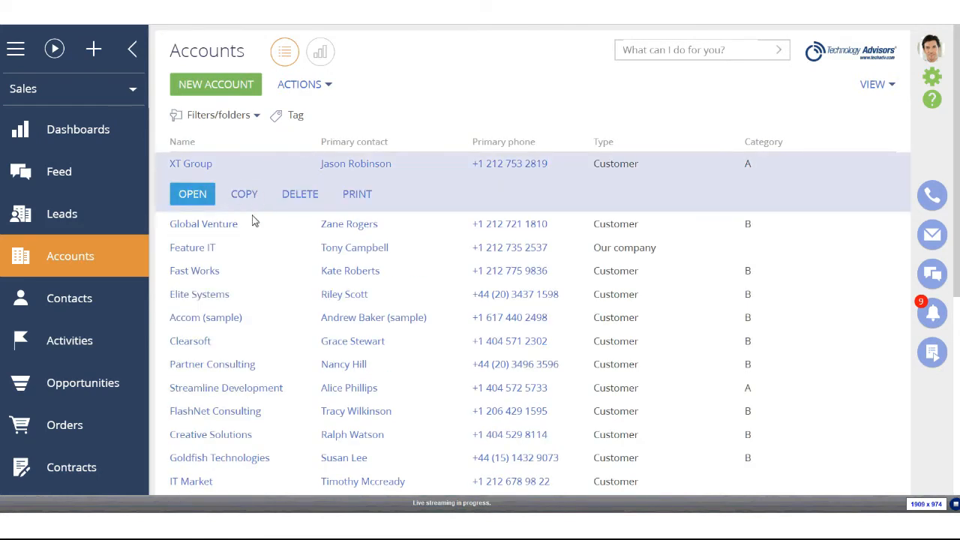
left_click(193, 194)
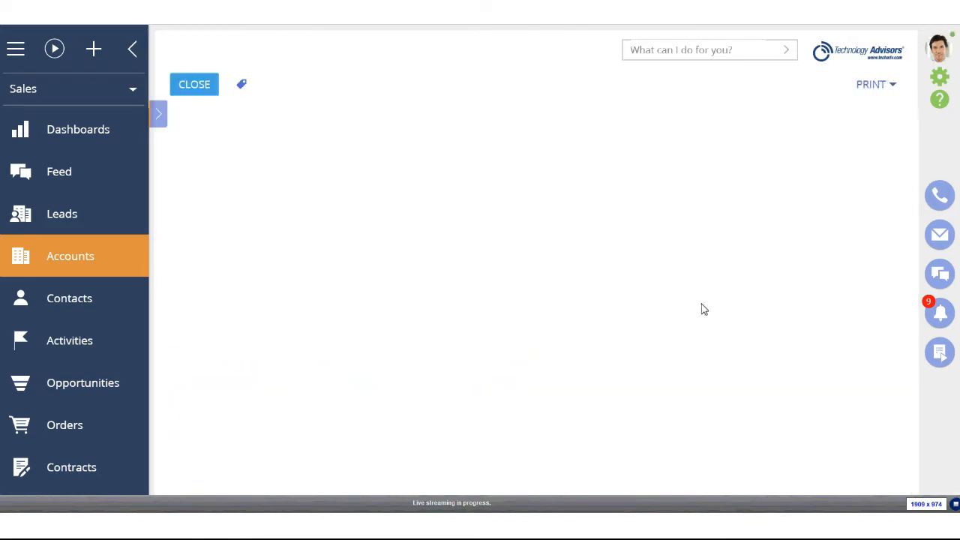
left_click(12, 142)
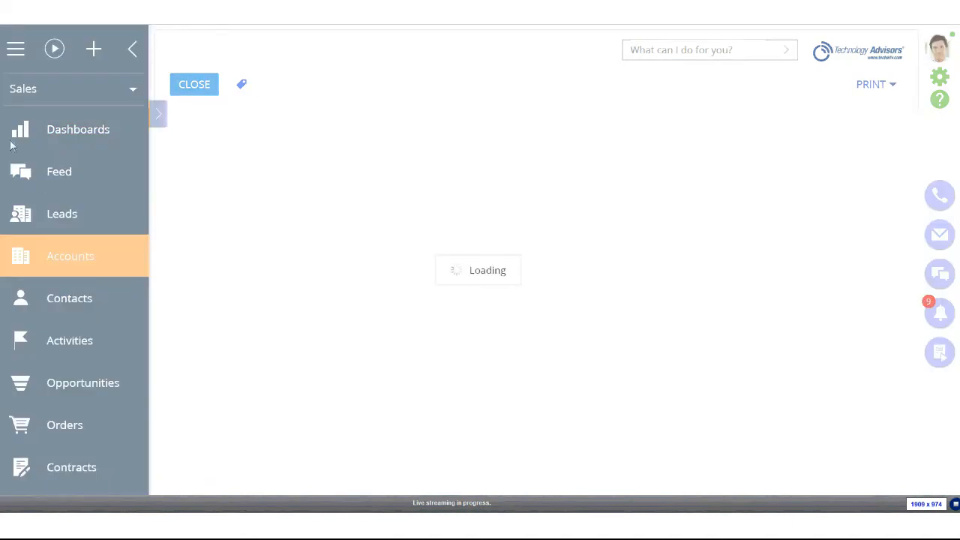
scroll(370, 272, "down", 1)
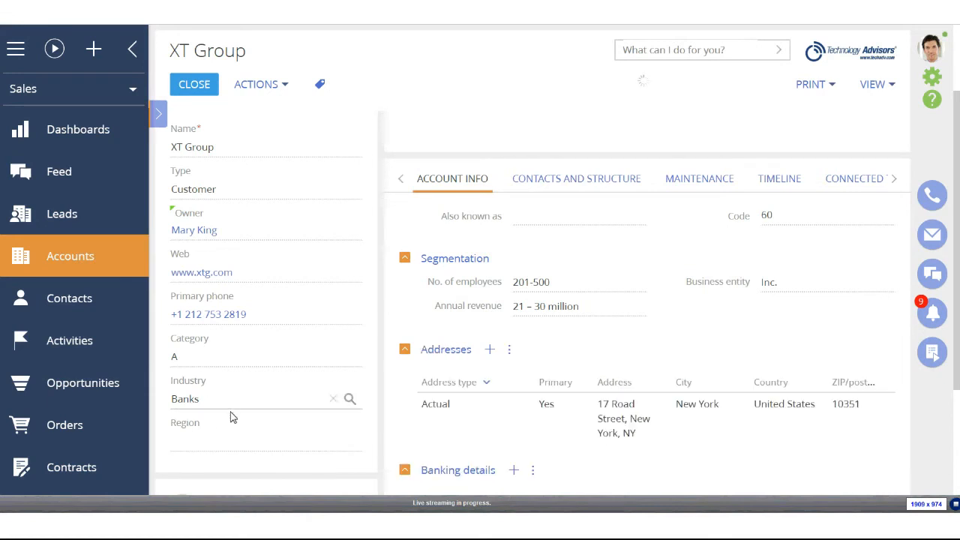
left_click(349, 450)
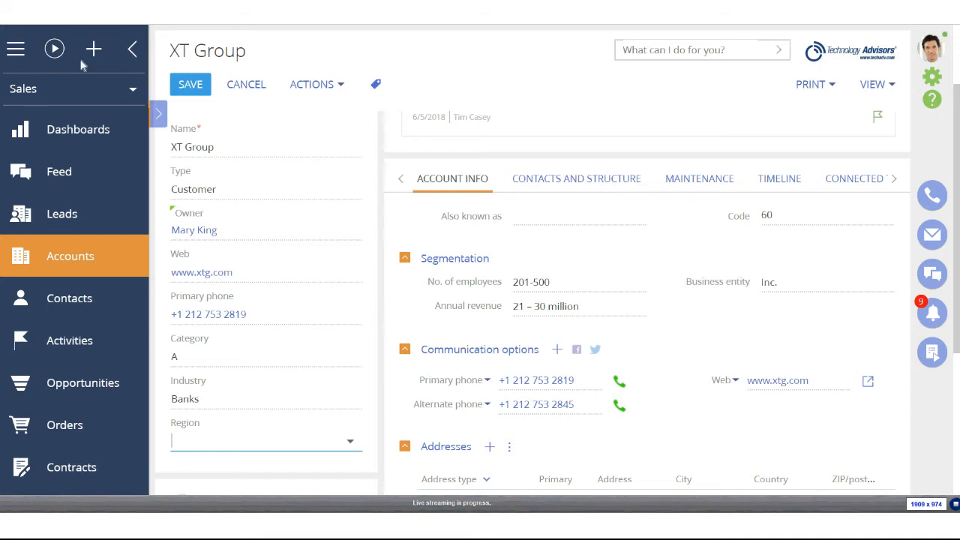
scroll(284, 128, "up", 2)
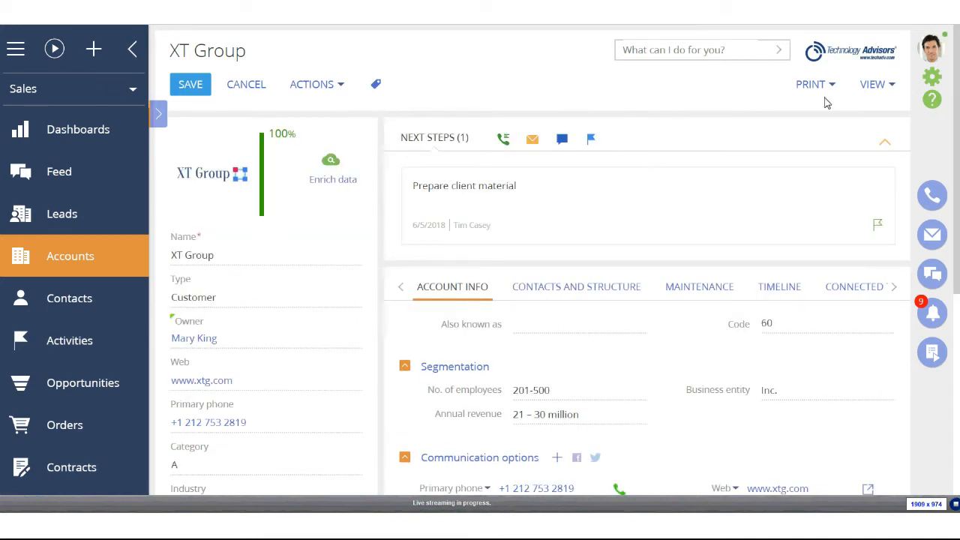
Go to the System Designer and scroll to its System setup links
left_click(934, 83)
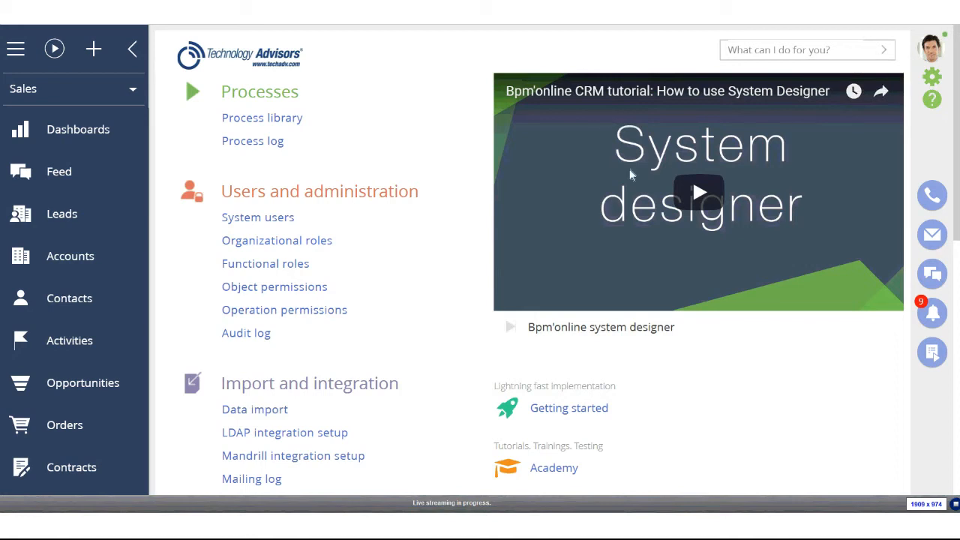
scroll(449, 298, "down", 3)
scroll(378, 280, "down", 2)
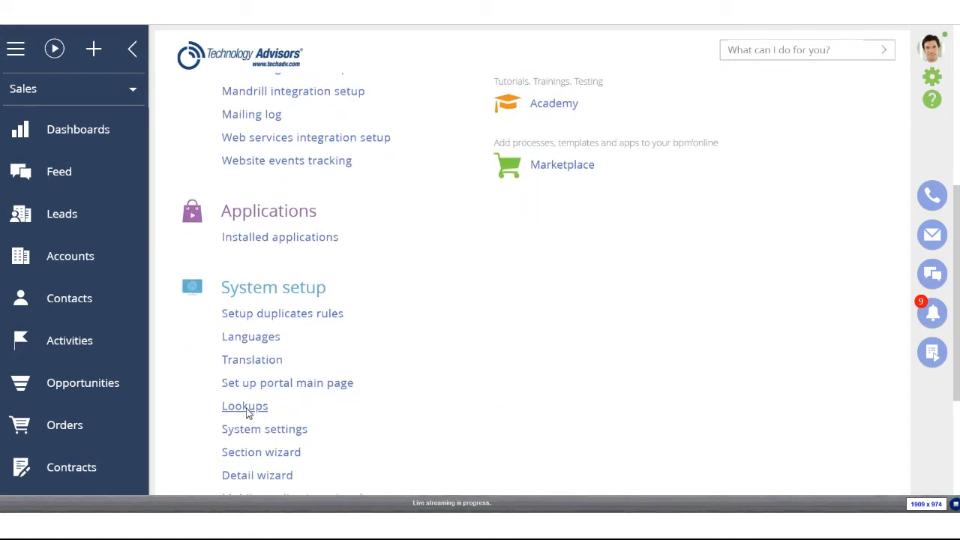
Create and save a new lookup named 'Region Lookup' based on the Region Lookup object
left_click(246, 407)
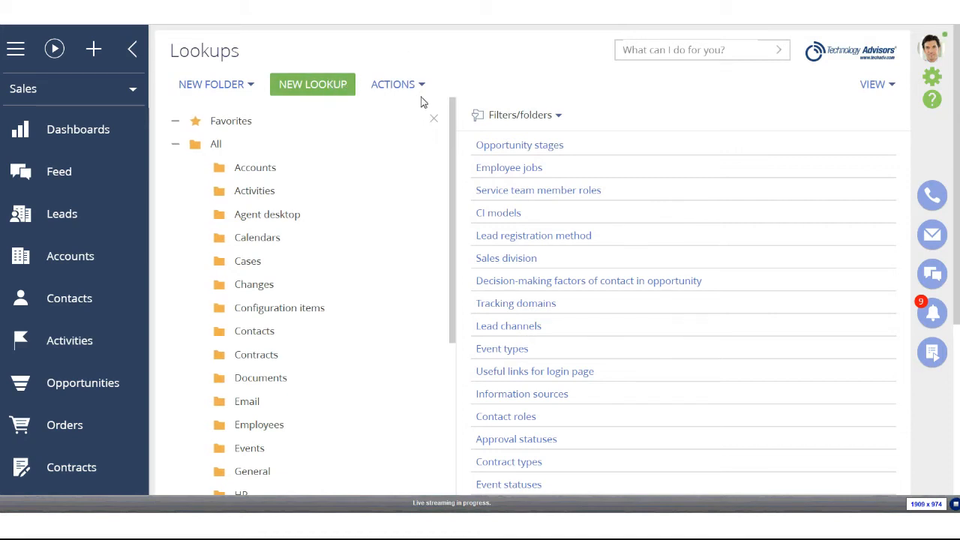
left_click(315, 84)
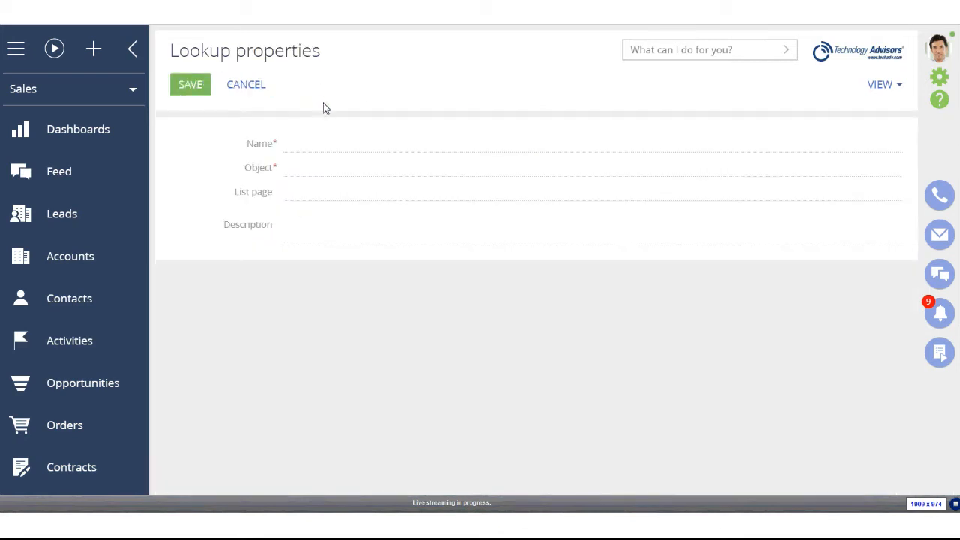
left_click(330, 165)
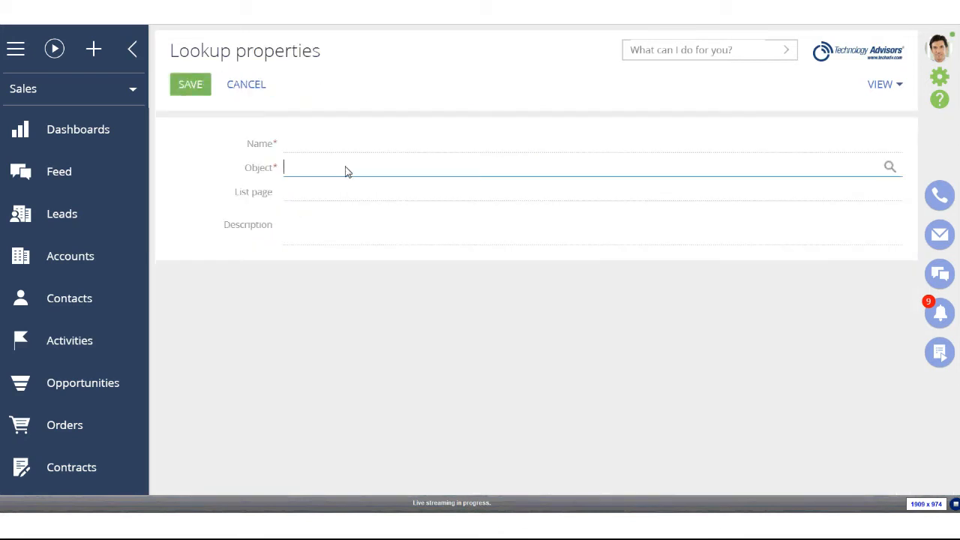
type("Region")
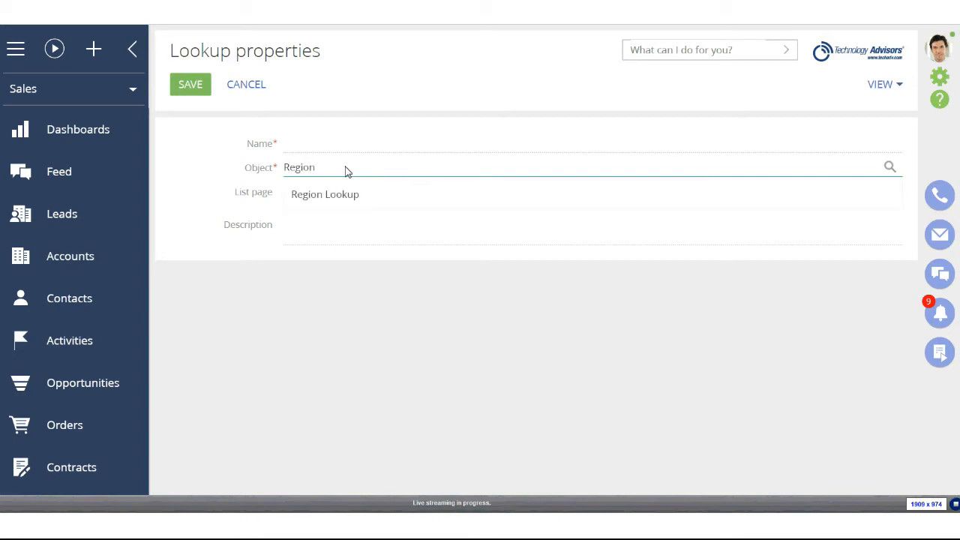
left_click(352, 197)
left_click(326, 142)
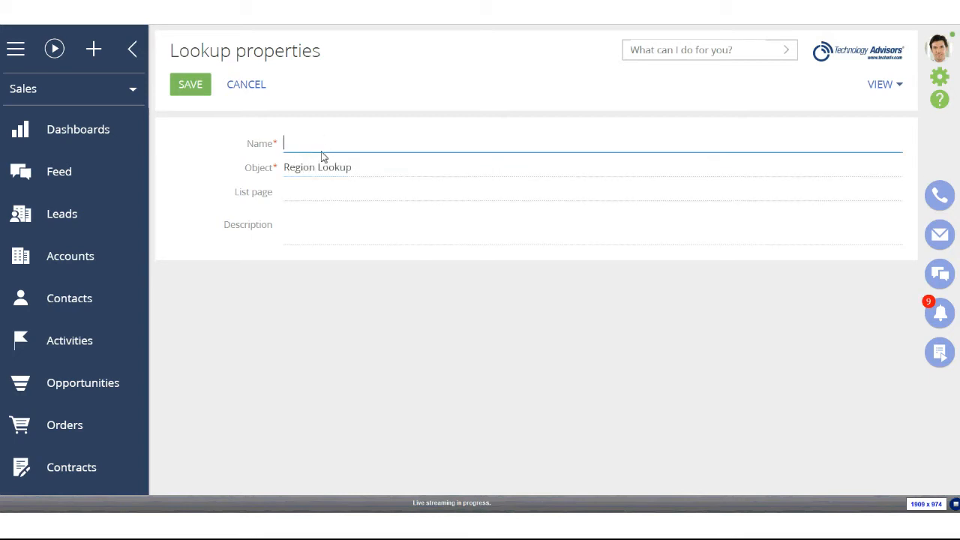
type("RT")
type("egion Look")
type("up")
left_click(192, 84)
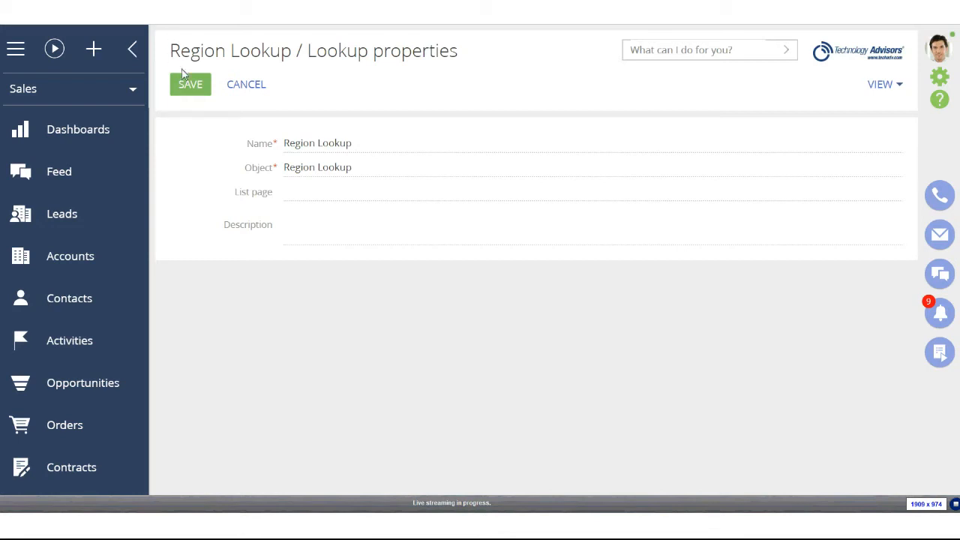
left_click(192, 87)
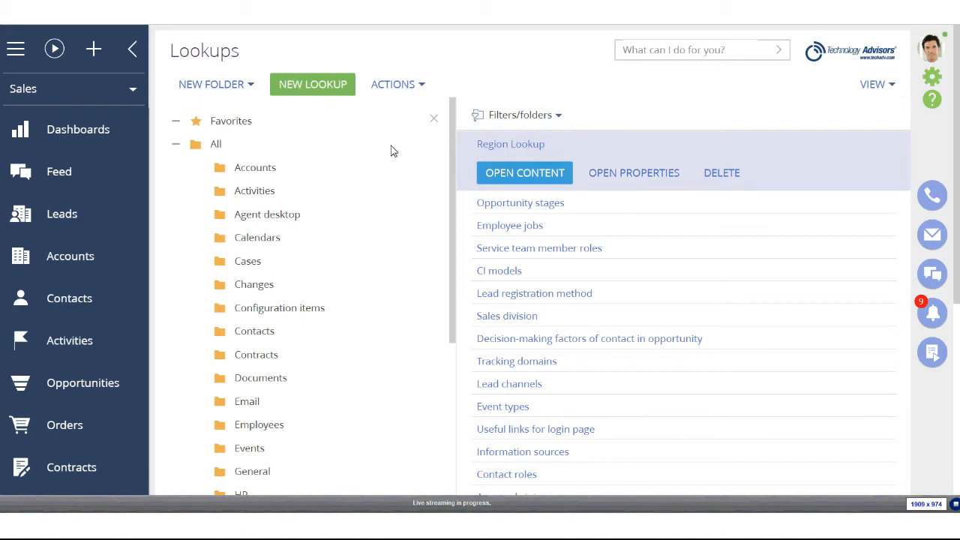
Add Central Region, East Region and West Region entries to the Region Lookup content
left_click(548, 174)
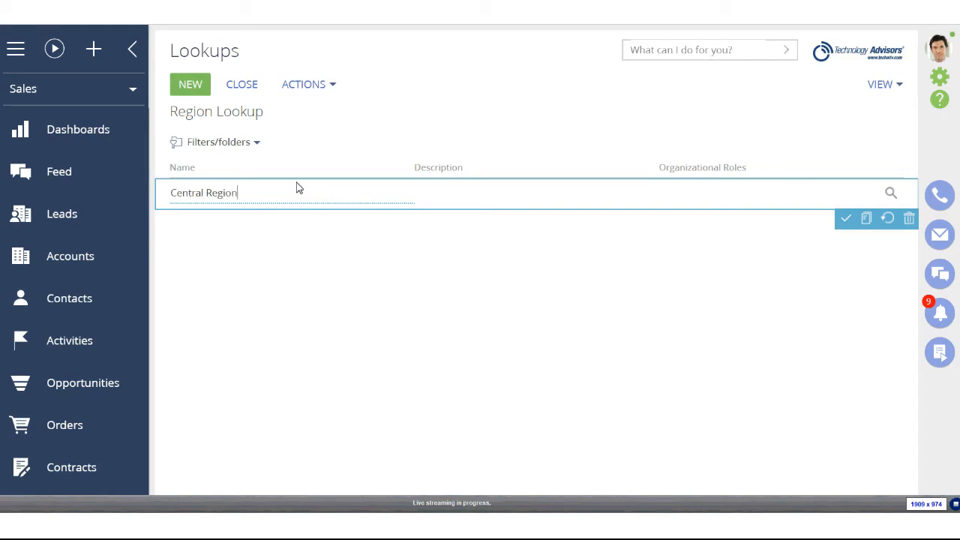
left_click(187, 84)
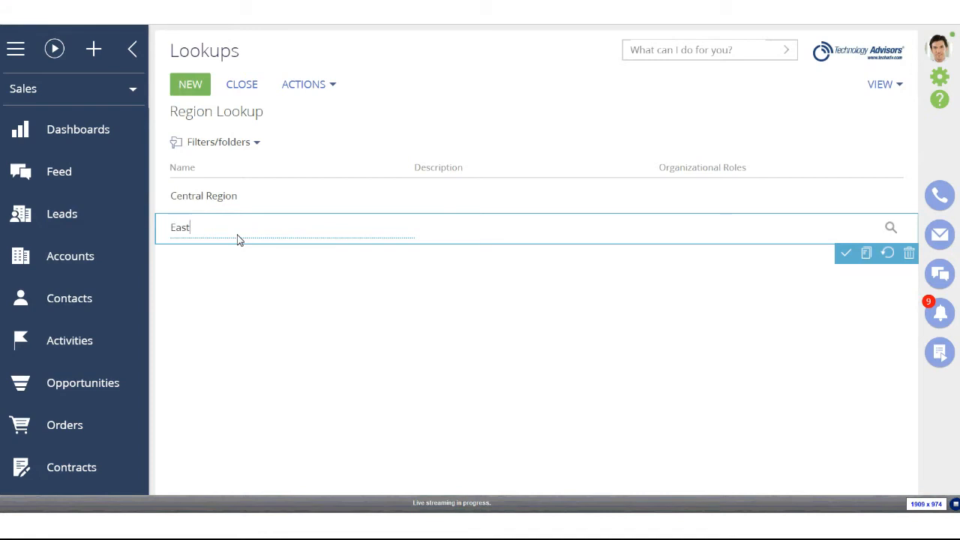
type("East Region")
left_click(176, 85)
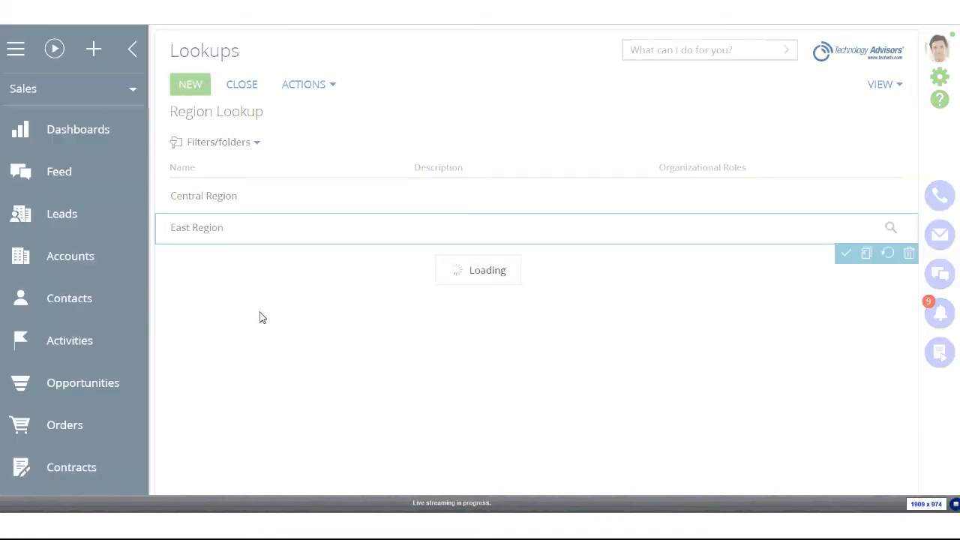
type("QW")
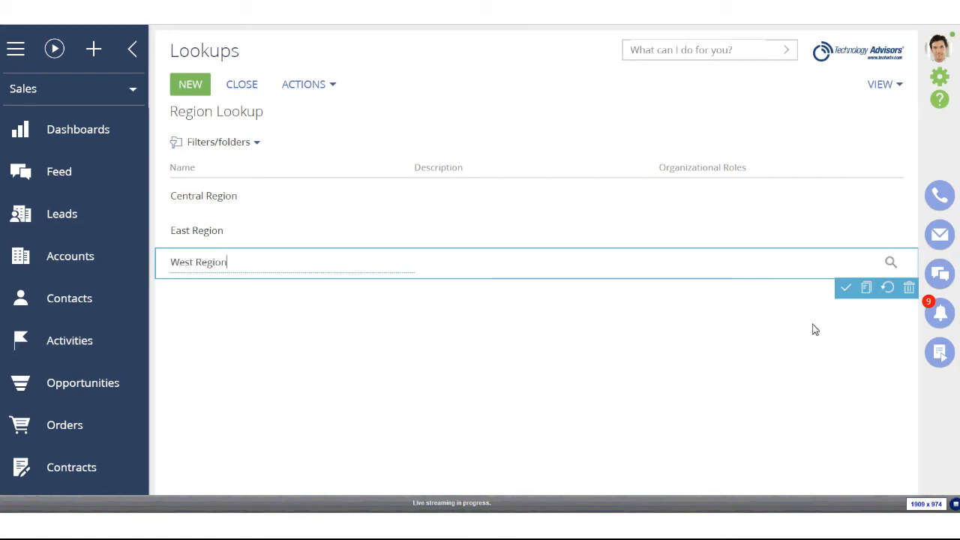
left_click(845, 289)
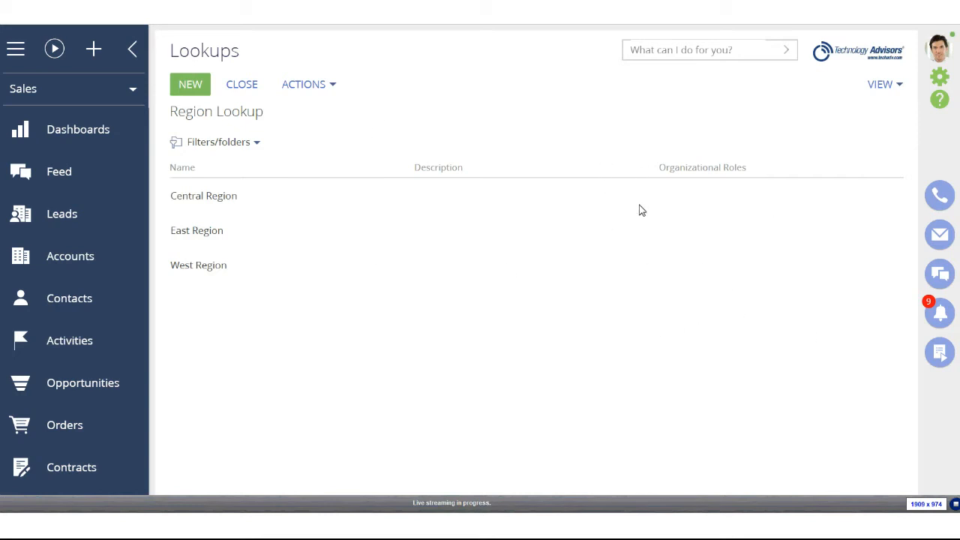
left_click(690, 197)
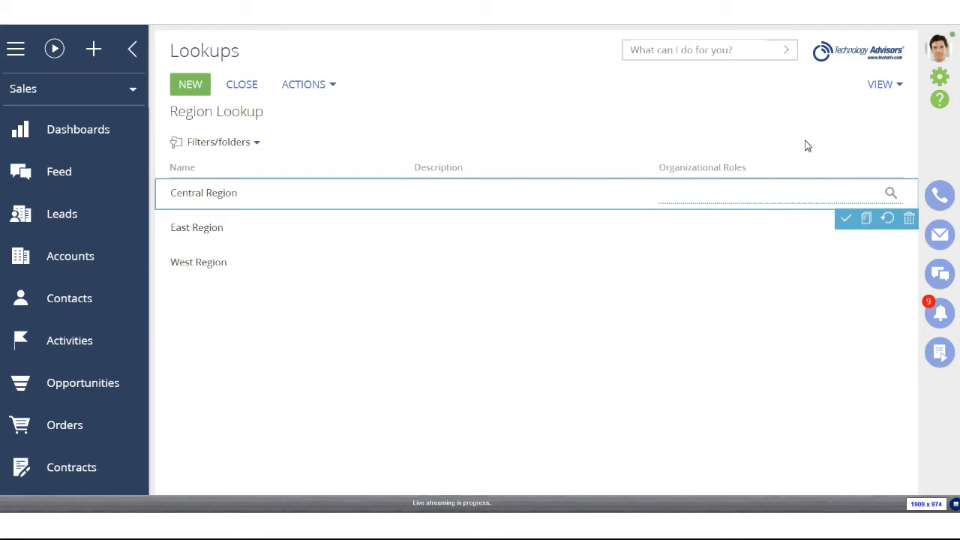
Link the Central Region row to the Central Region organizational role and save it
left_click(890, 195)
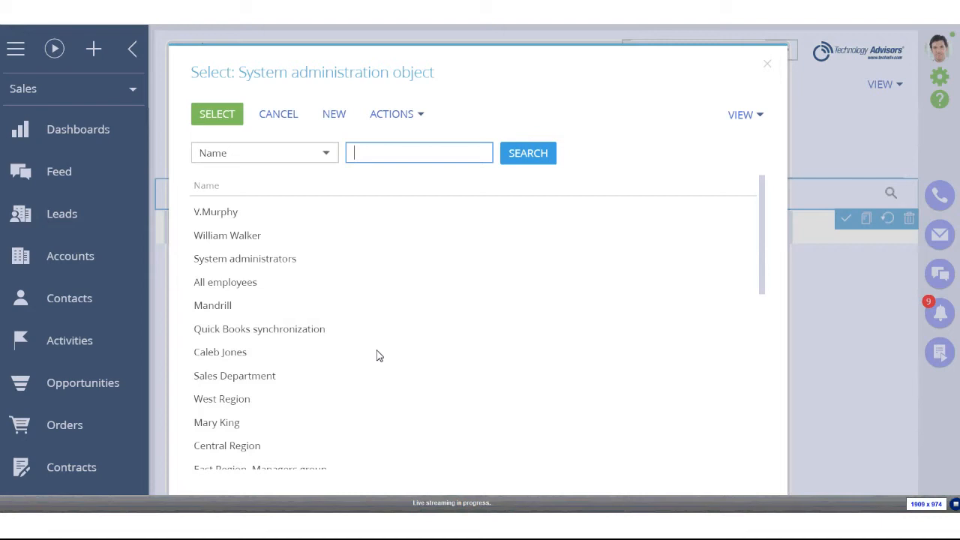
scroll(403, 364, "down", 4)
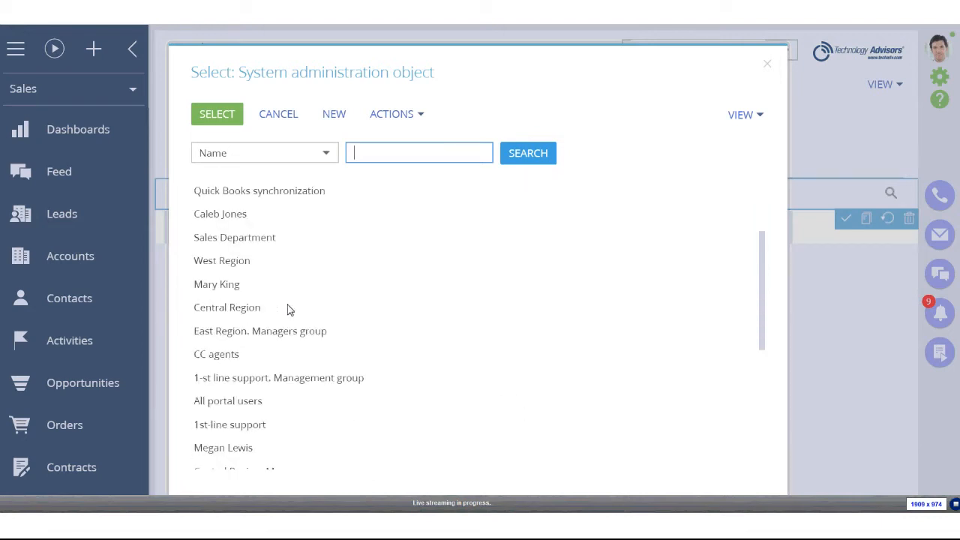
scroll(264, 296, "down", 2)
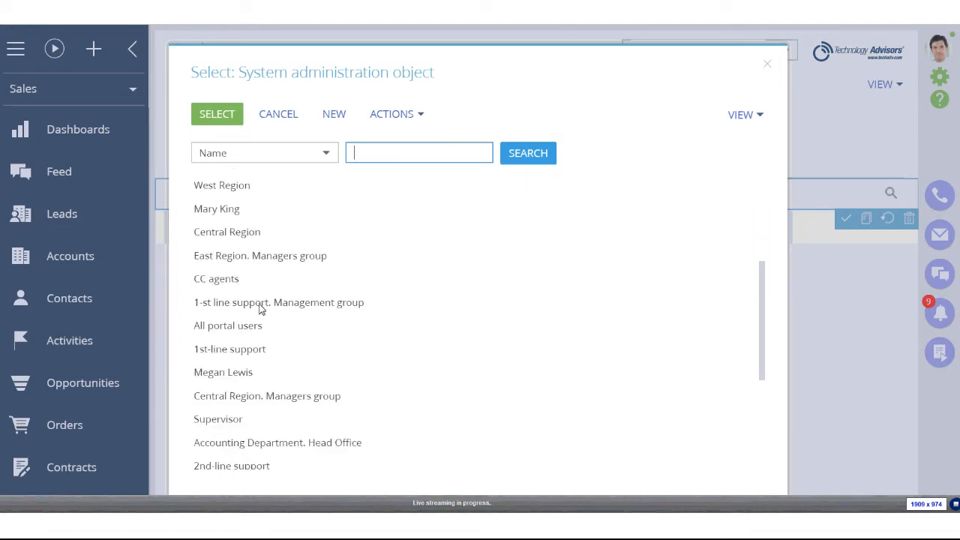
scroll(257, 309, "up", 6)
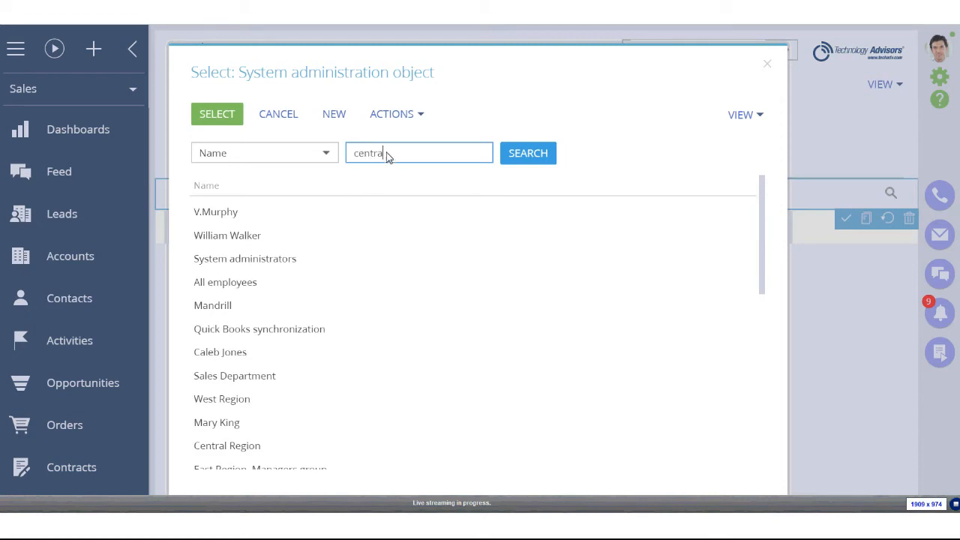
key("Return")
double_click(214, 212)
left_click(725, 230)
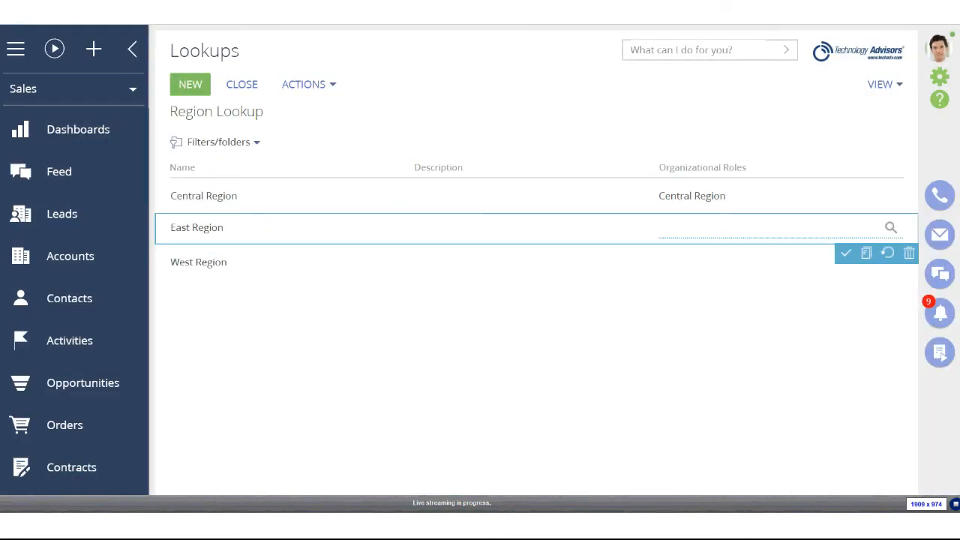
Link the East Region row to the East Region organizational role
left_click(891, 228)
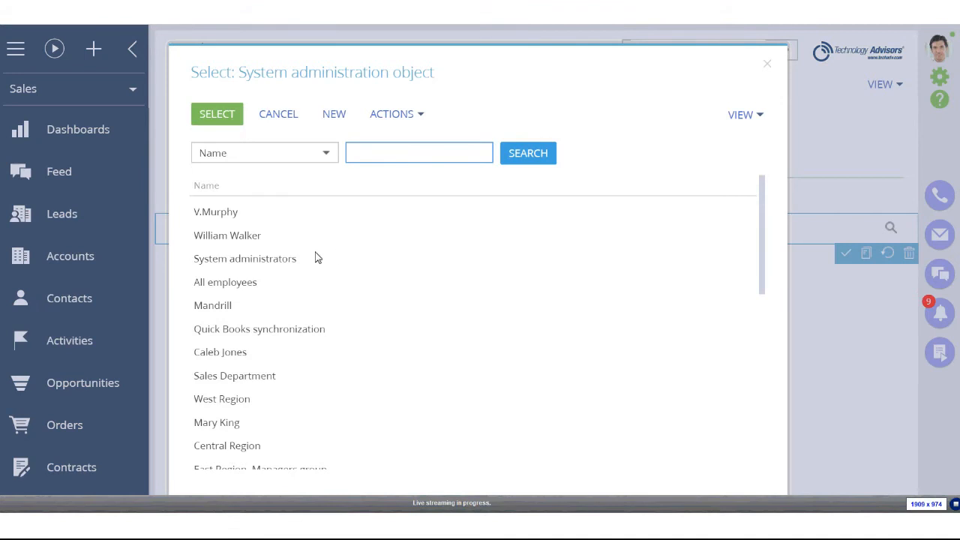
type("east")
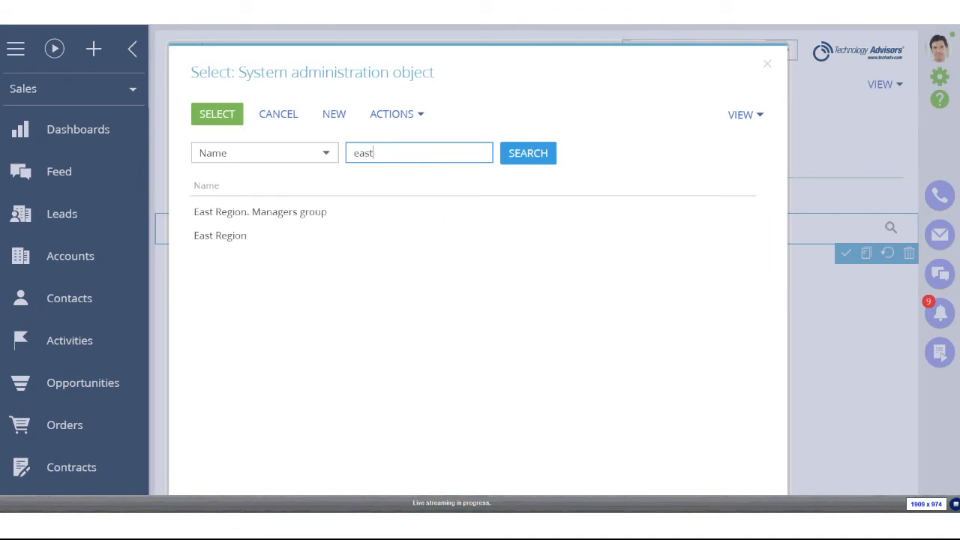
left_click(253, 236)
left_click(221, 113)
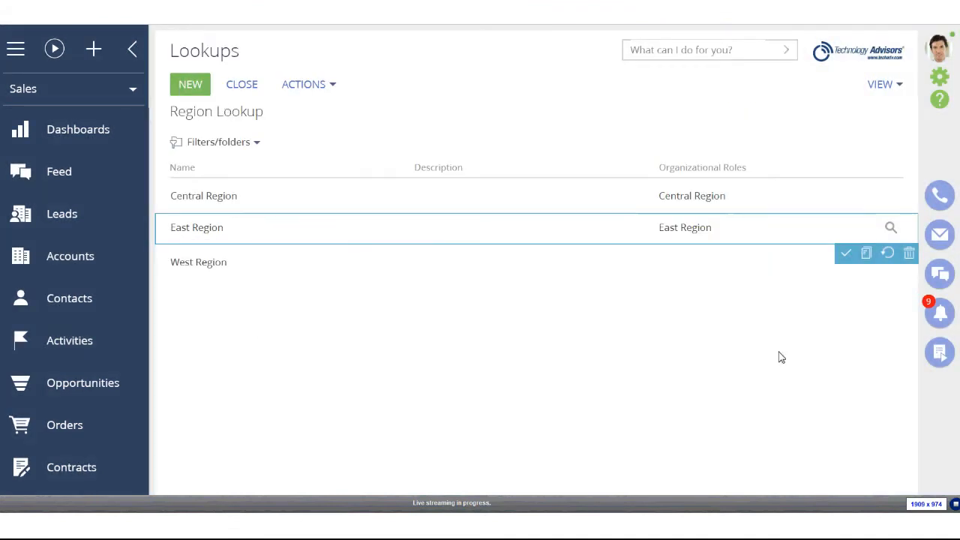
Link the West Region row to the West Region organizational role and save it
left_click(690, 263)
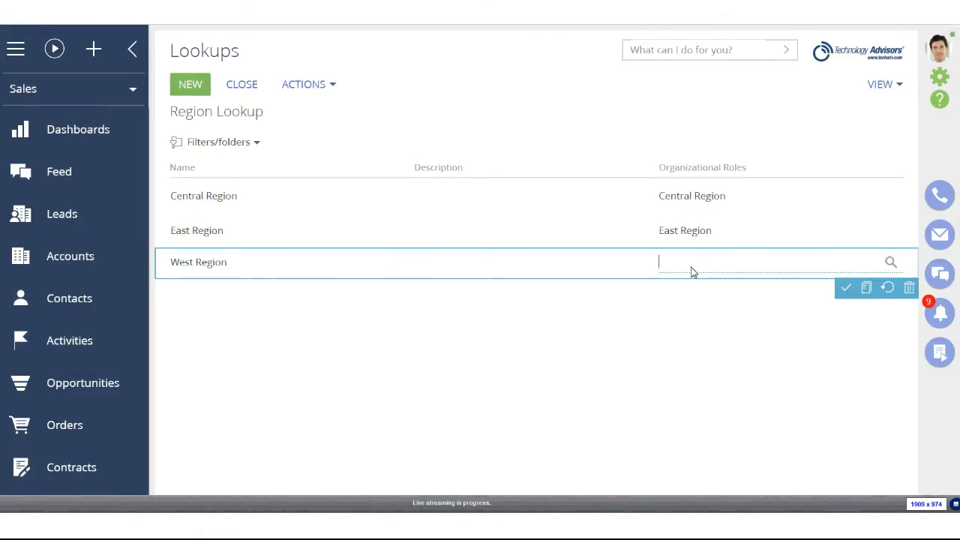
left_click(890, 261)
type("wes")
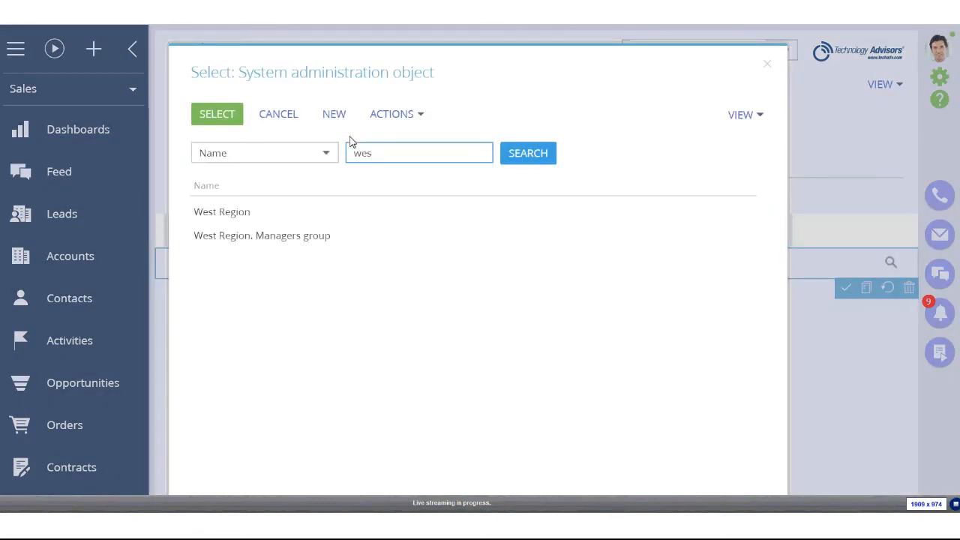
left_click(214, 213)
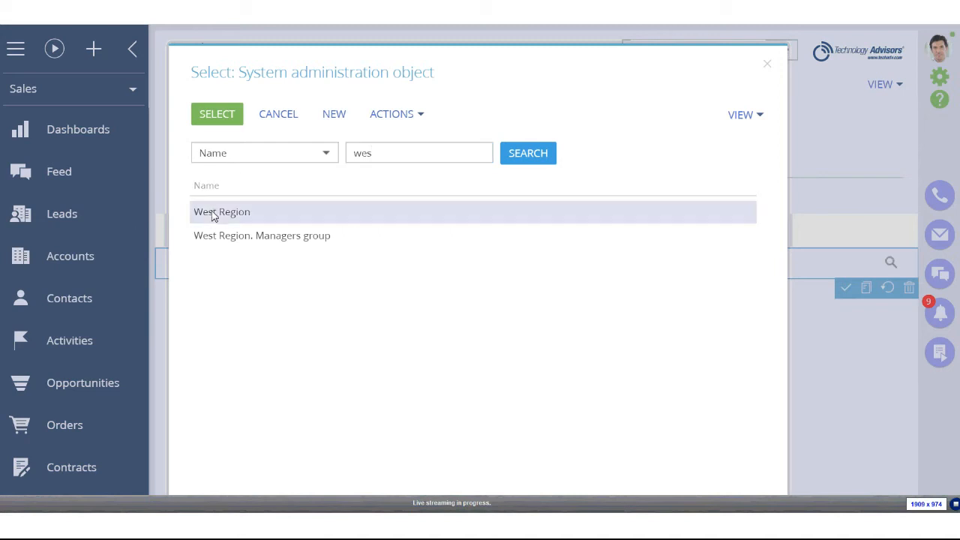
left_click(214, 120)
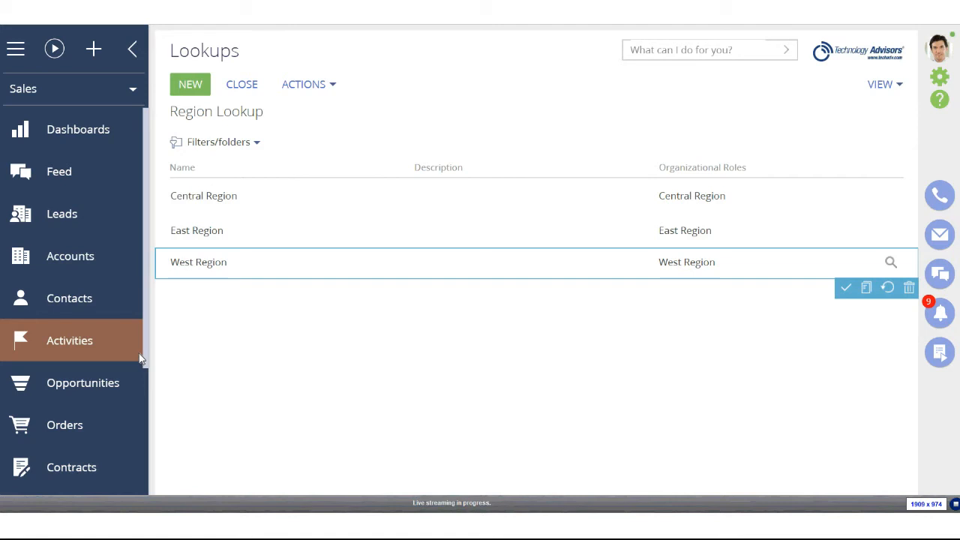
left_click(241, 84)
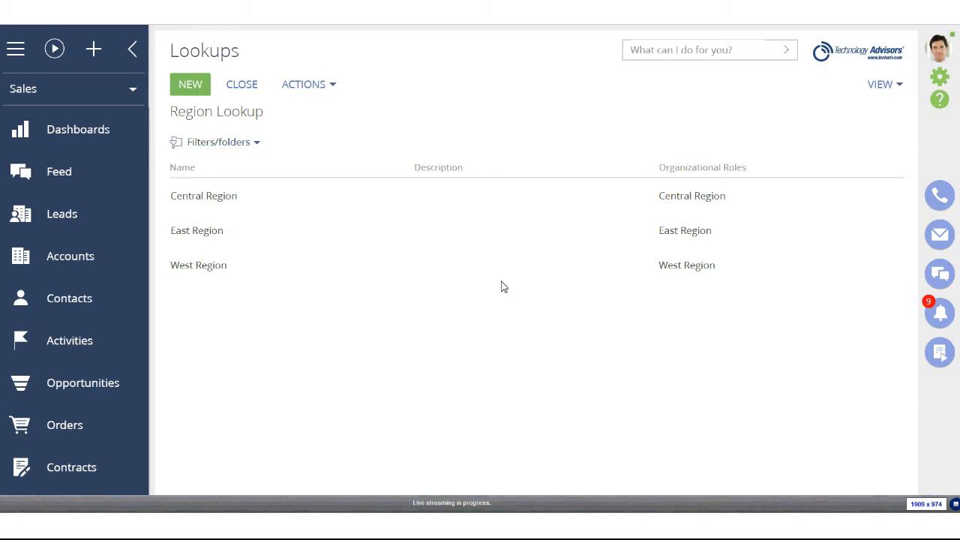
Open the XT Group account, set its Region to Central Region, and save
left_click(242, 84)
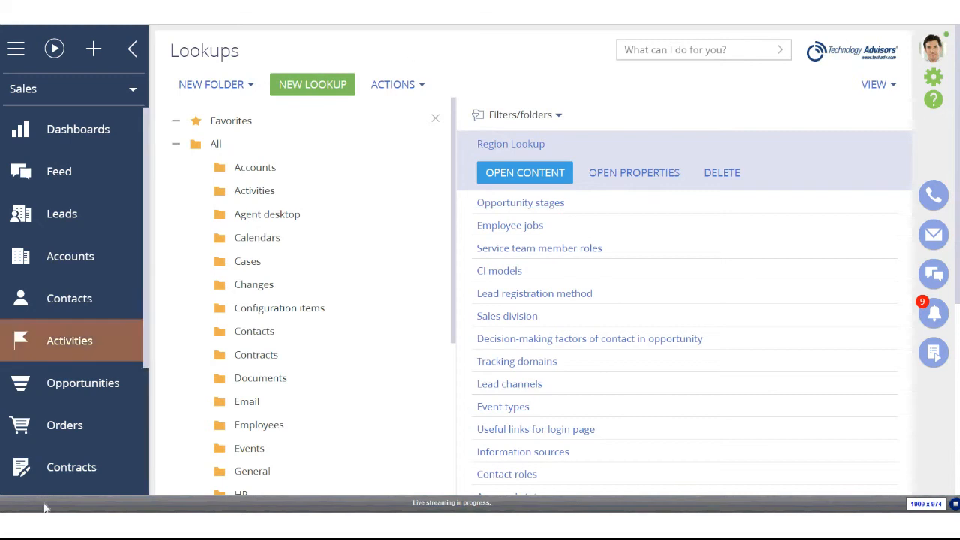
left_click(72, 273)
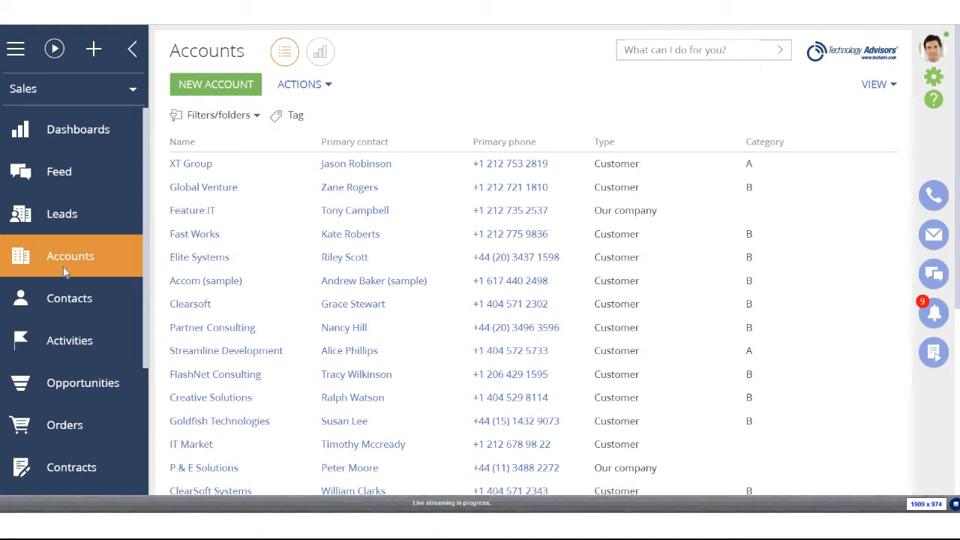
left_click(202, 166)
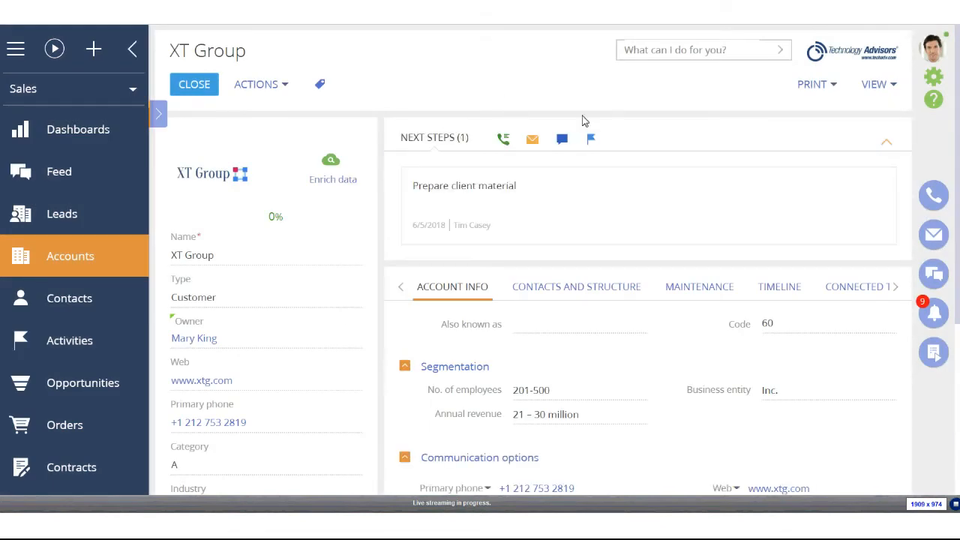
scroll(319, 180, "down", 3)
scroll(319, 180, "down", 3)
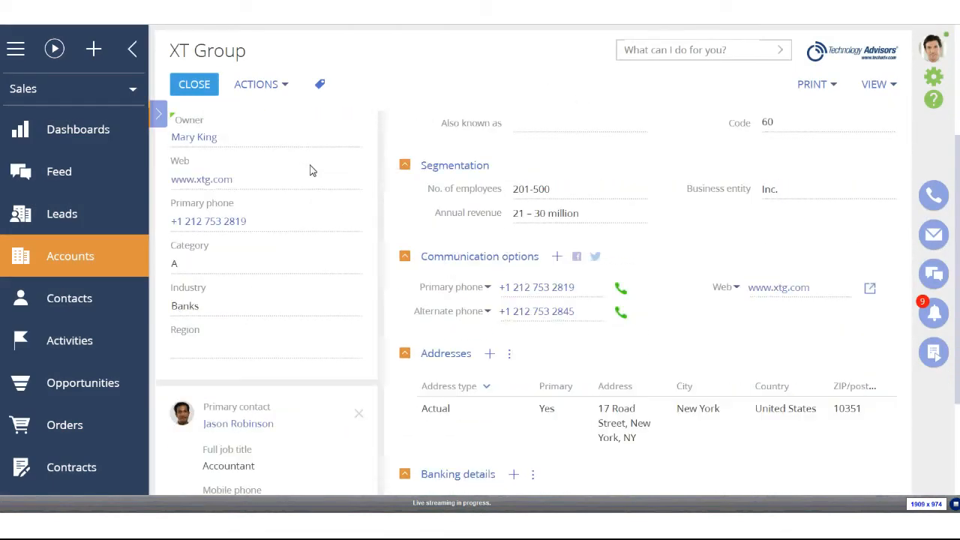
left_click(349, 350)
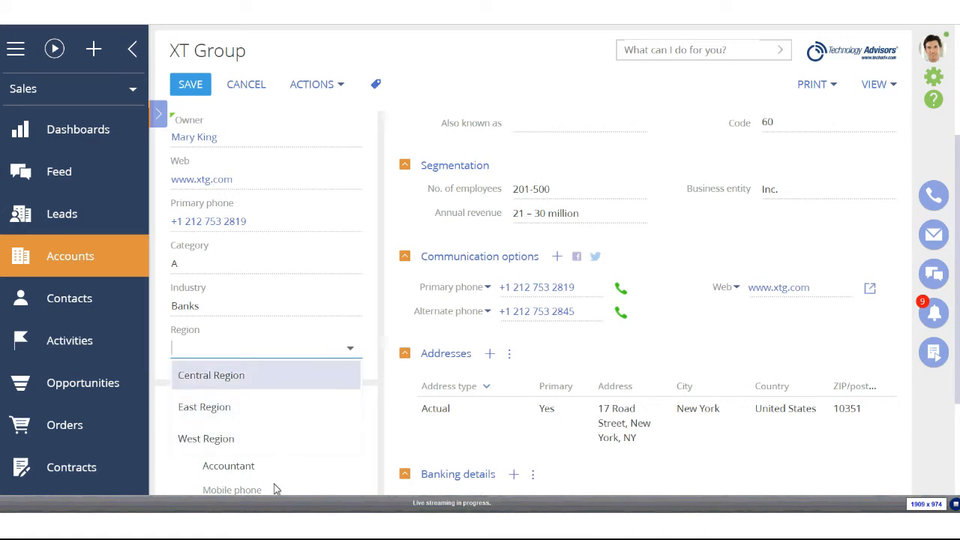
left_click(258, 387)
scroll(257, 388, "up", 2)
left_click(189, 85)
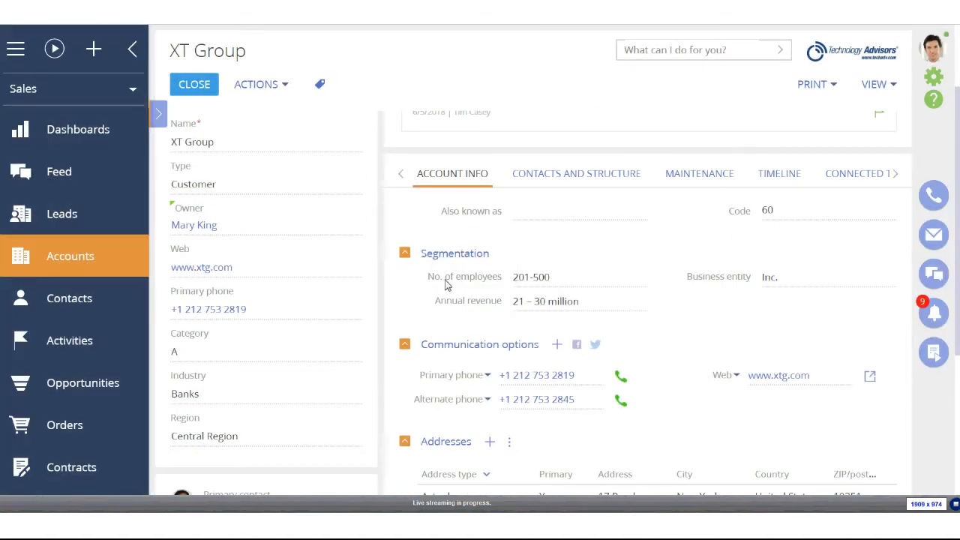
scroll(274, 418, "up", 2)
left_click(268, 87)
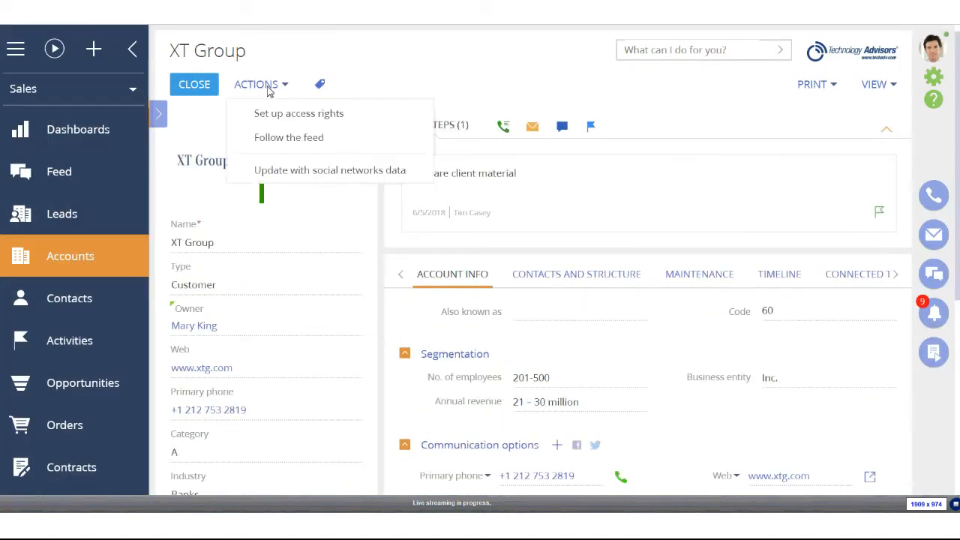
left_click(324, 136)
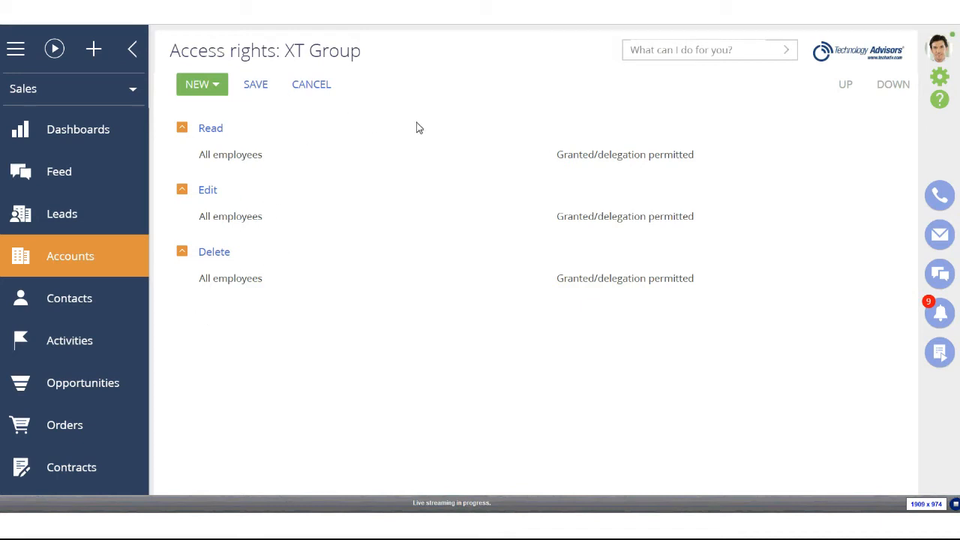
left_click(311, 84)
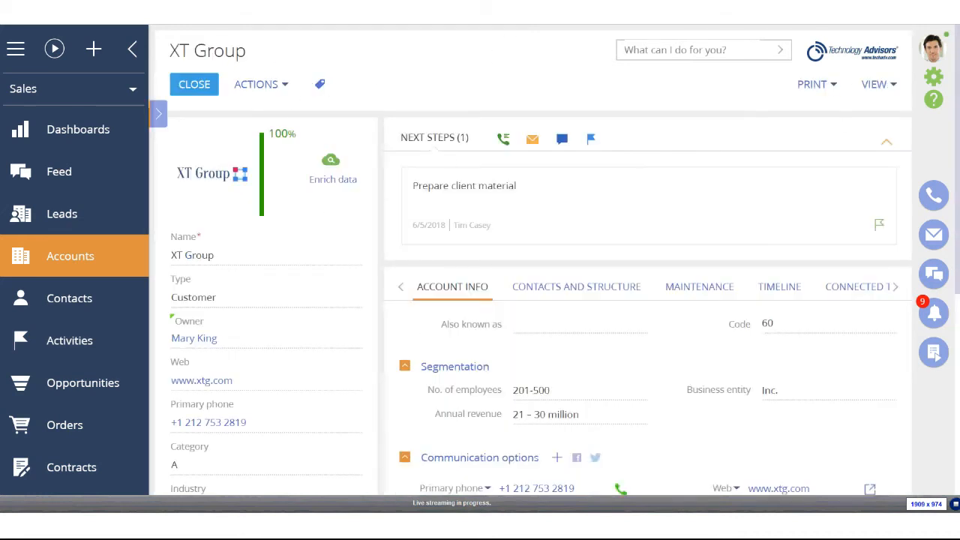
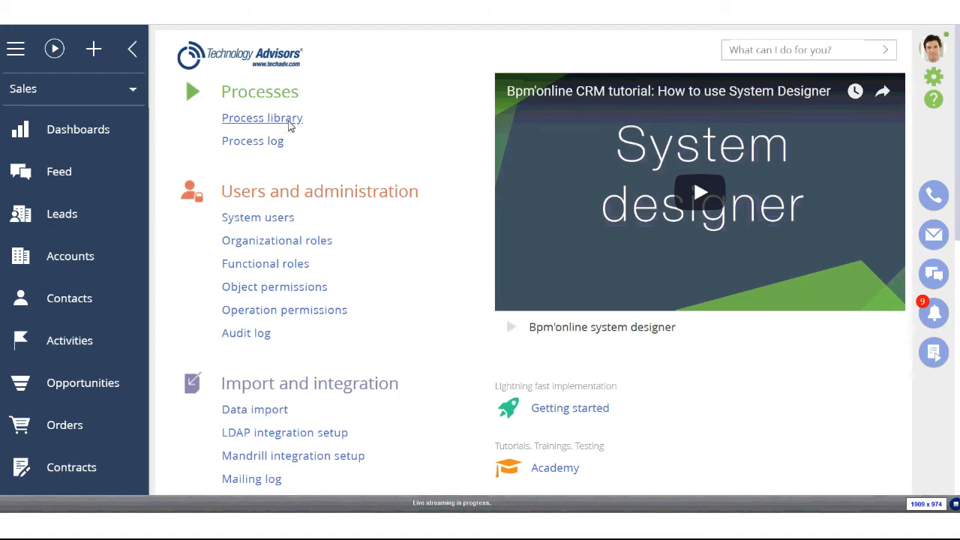
Create a new business process, Business process 1, from the Process library
left_click(291, 122)
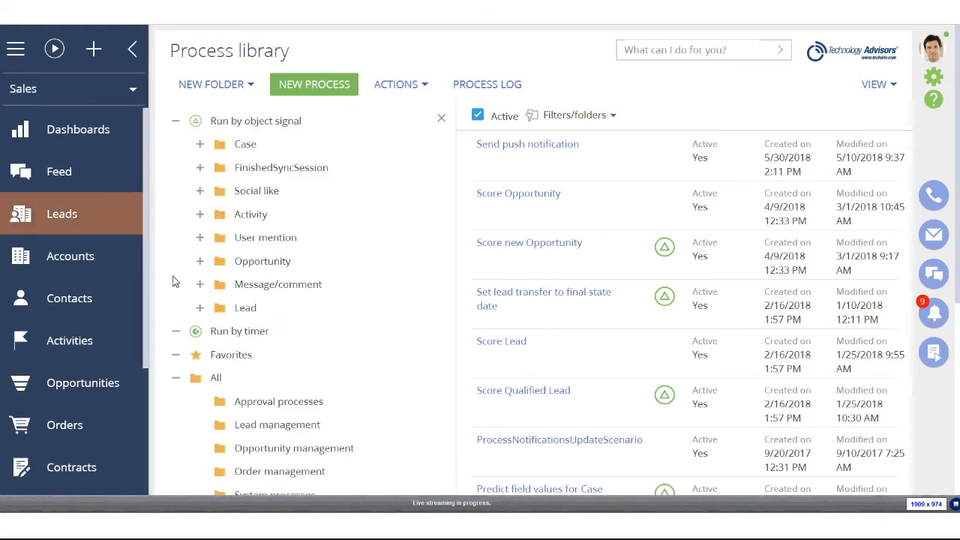
left_click(297, 89)
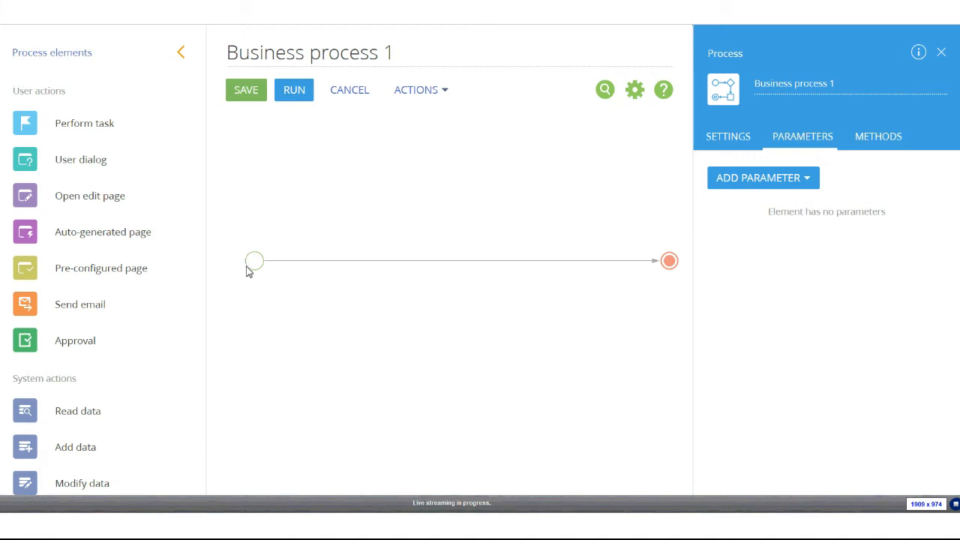
Delete the default connector and end event from the canvas
left_click(483, 260)
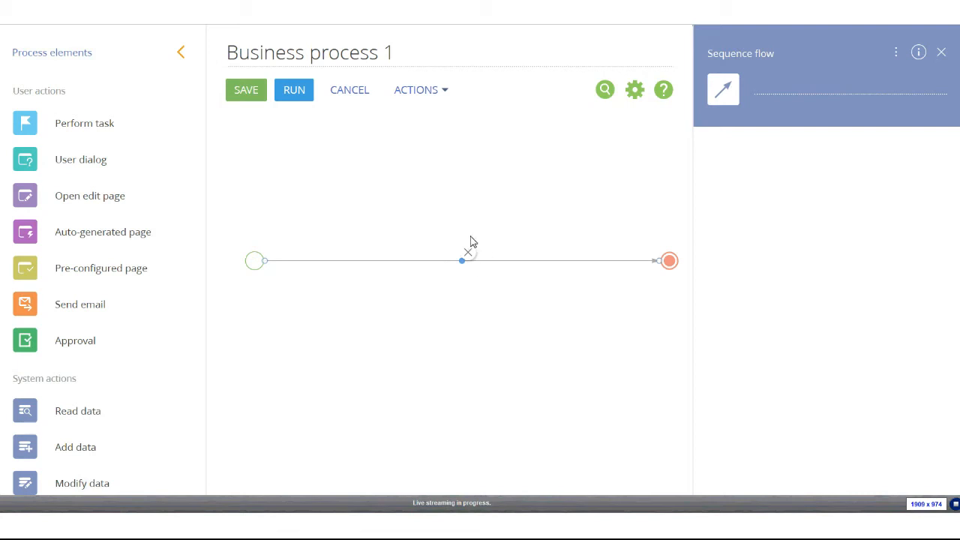
left_click(469, 255)
left_click(667, 261)
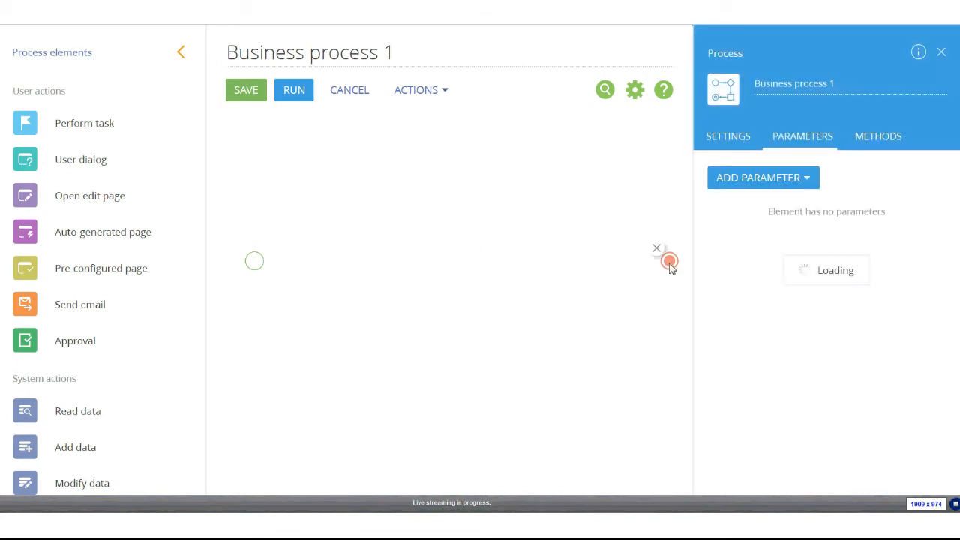
left_click(255, 264)
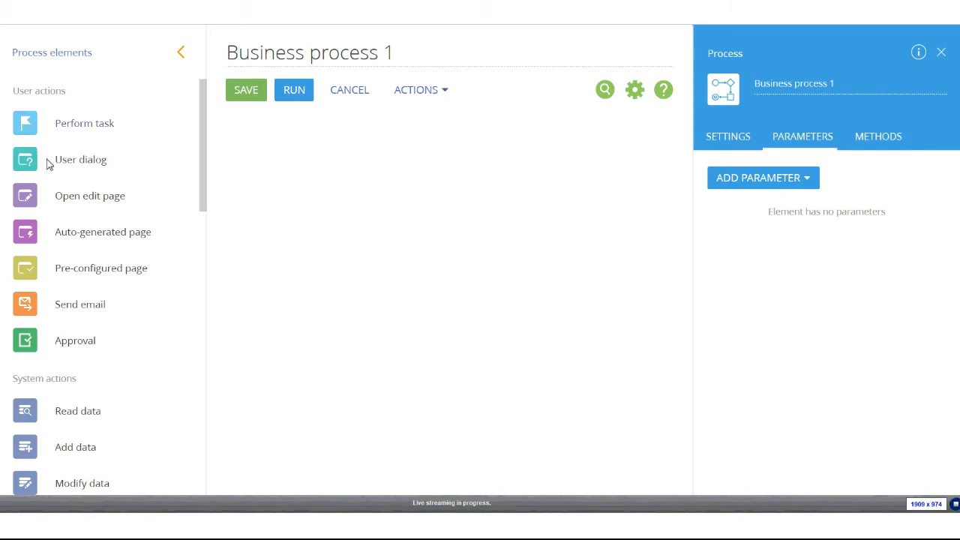
Rename the process to 'Auto-Set Region Security'
left_click_drag(431, 63, 207, 71)
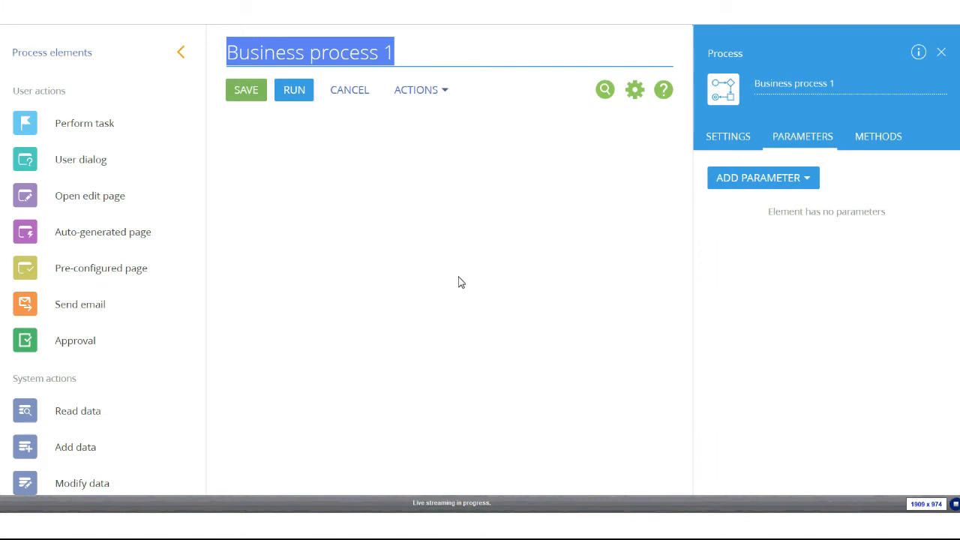
type("Auto")
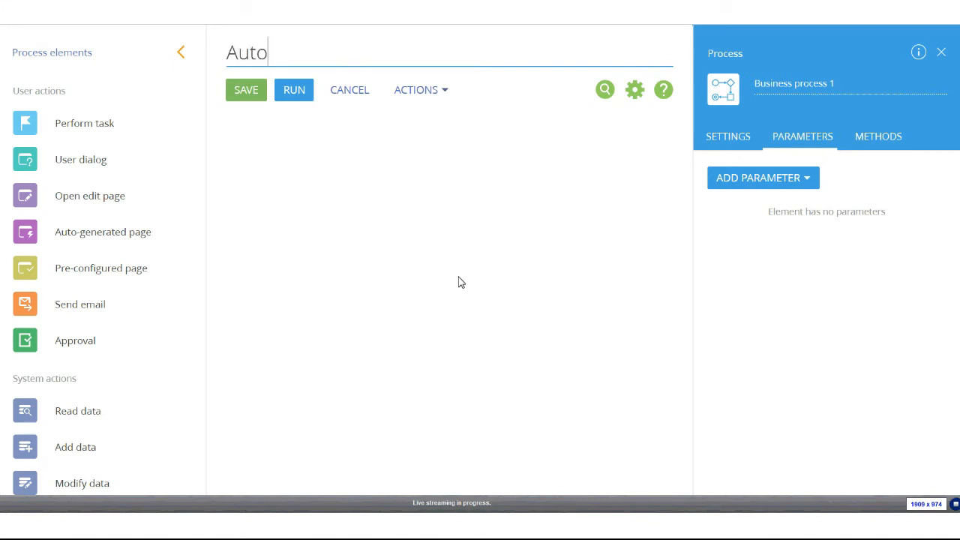
type("-Set Region Security")
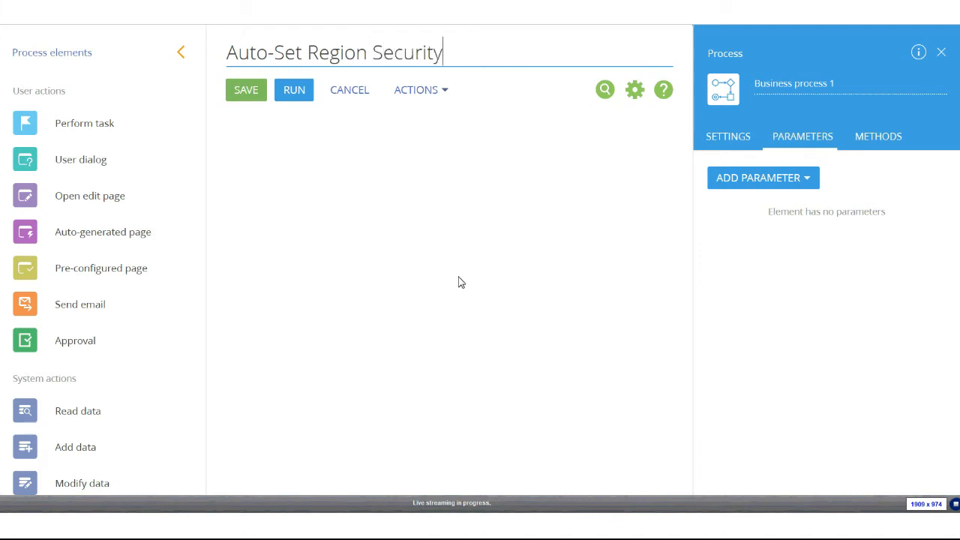
left_click(460, 281)
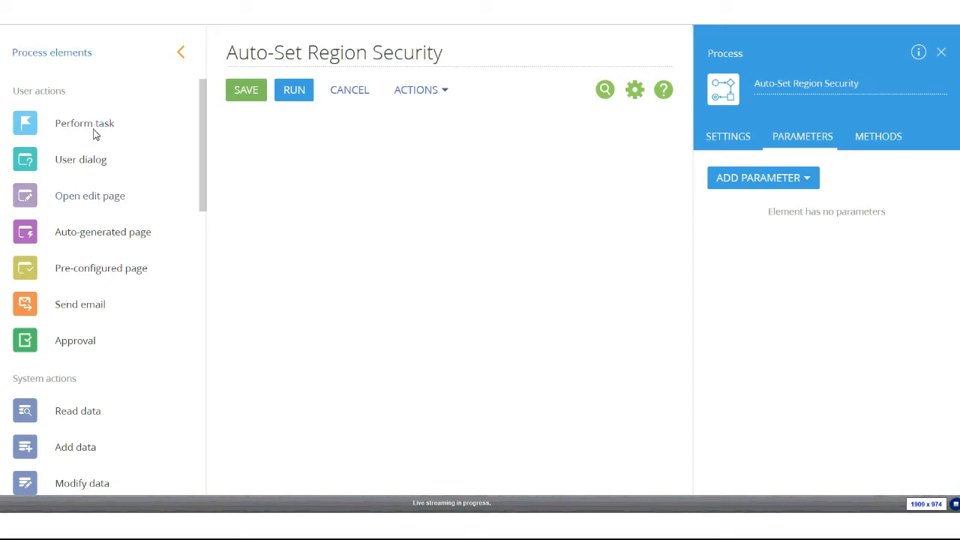
scroll(131, 239, "down", 3)
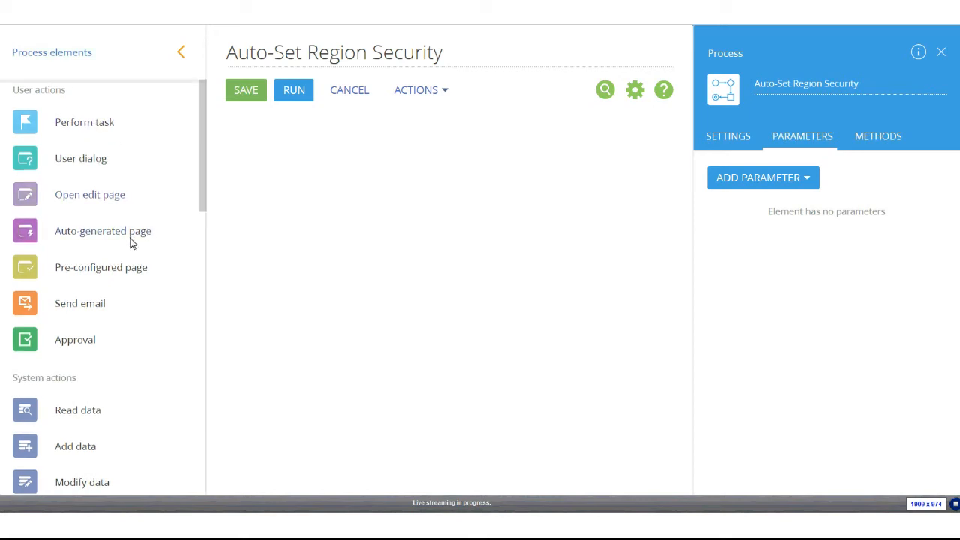
scroll(155, 218, "down", 8)
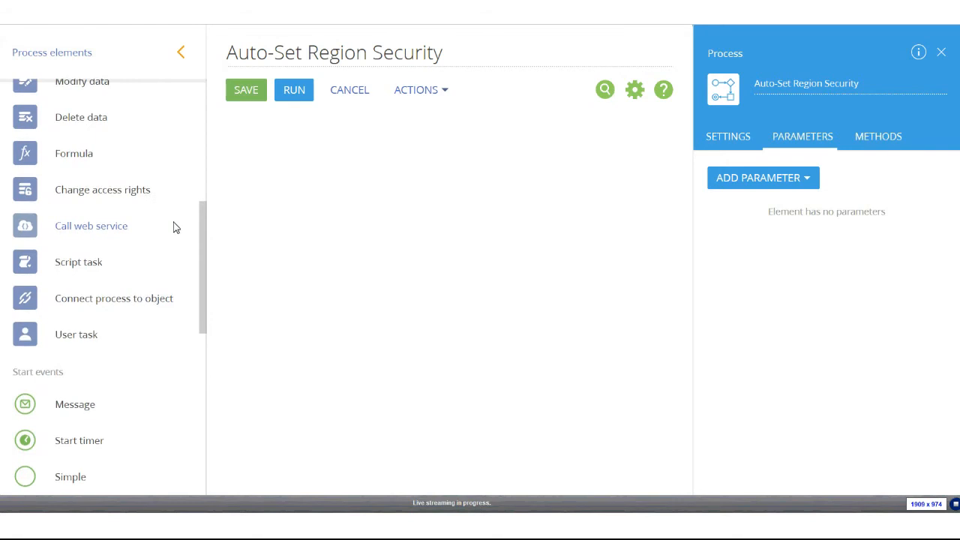
scroll(174, 228, "down", 2)
scroll(174, 228, "down", 1)
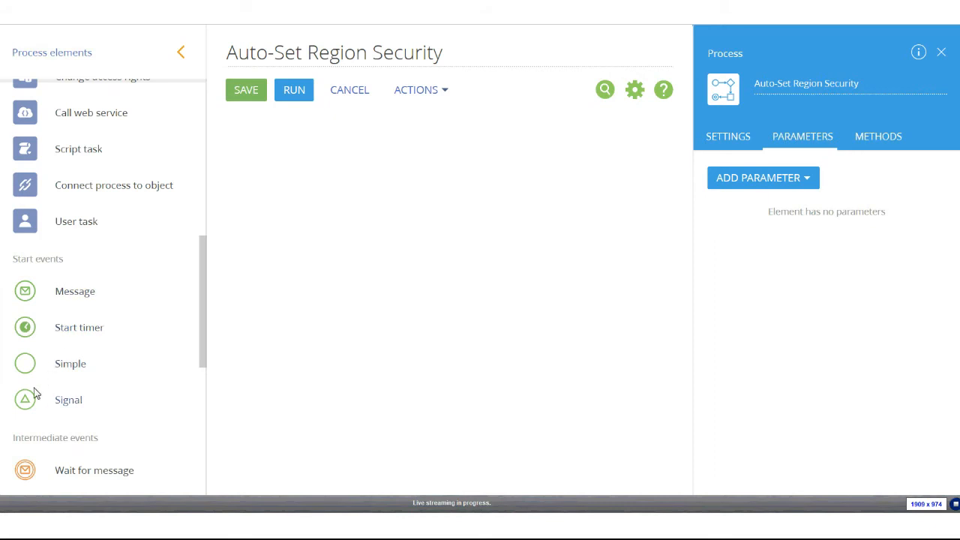
Add a Signal start event that triggers when an Account record is added
left_click_drag(31, 409, 285, 239)
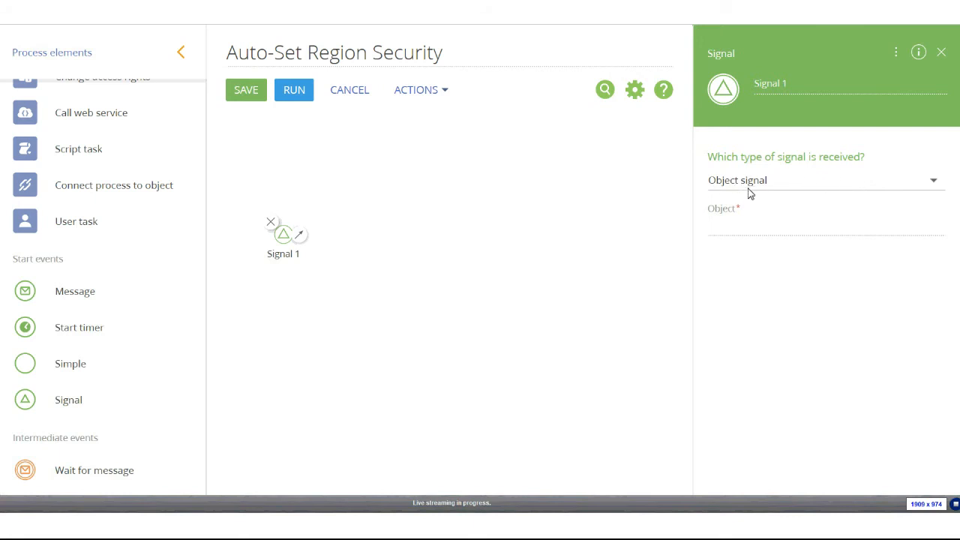
left_click(768, 232)
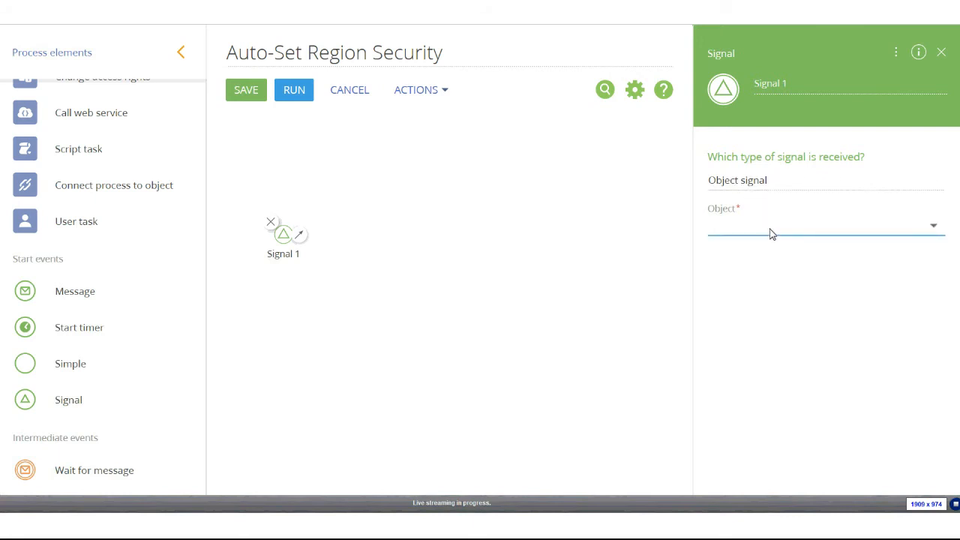
type("acc")
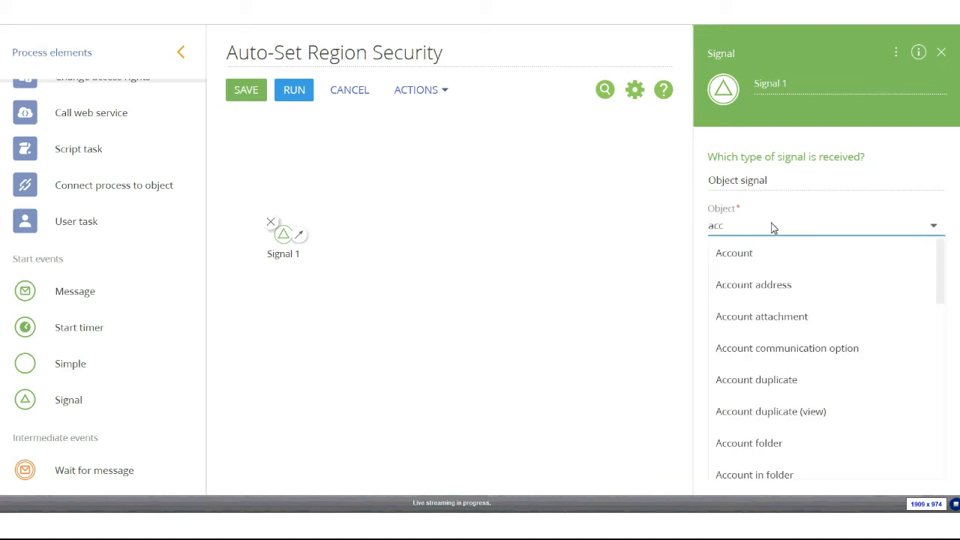
left_click(803, 253)
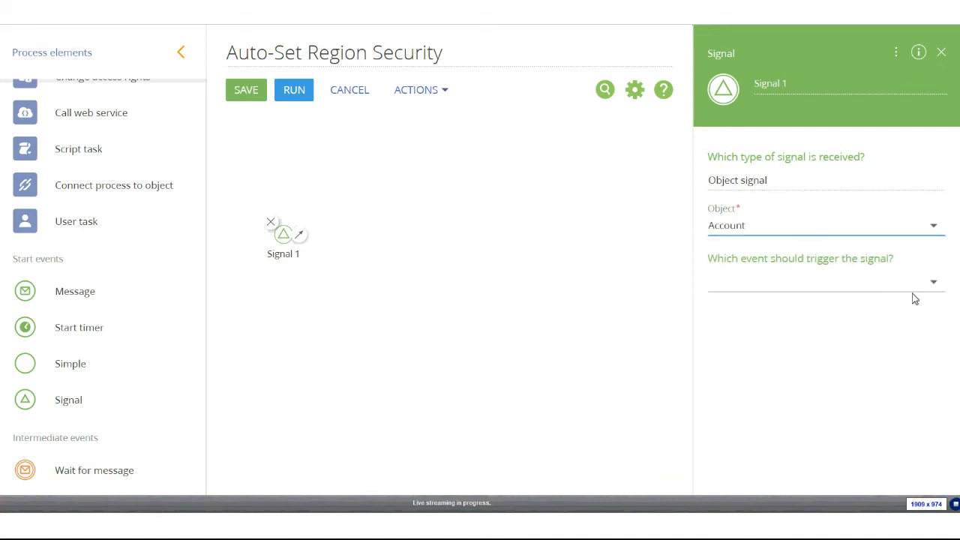
left_click(933, 285)
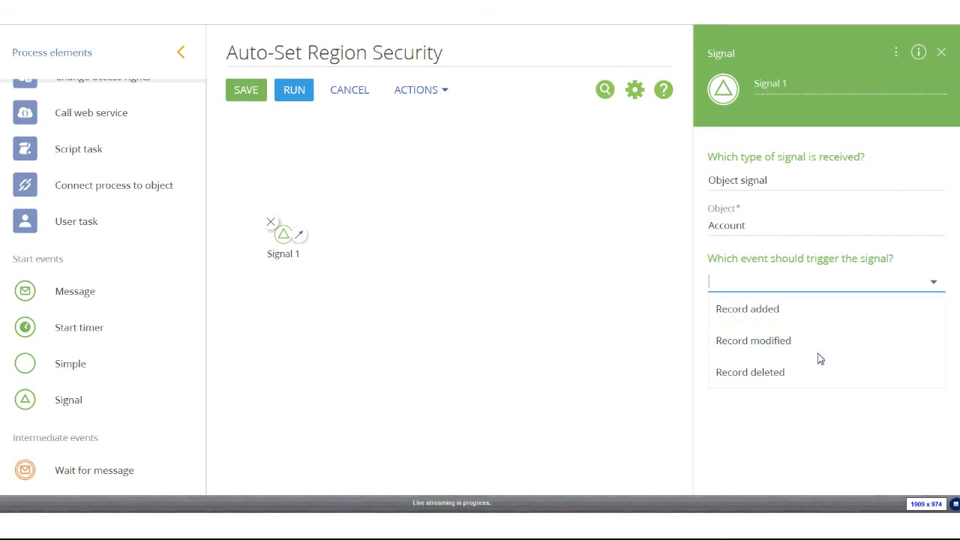
left_click(780, 318)
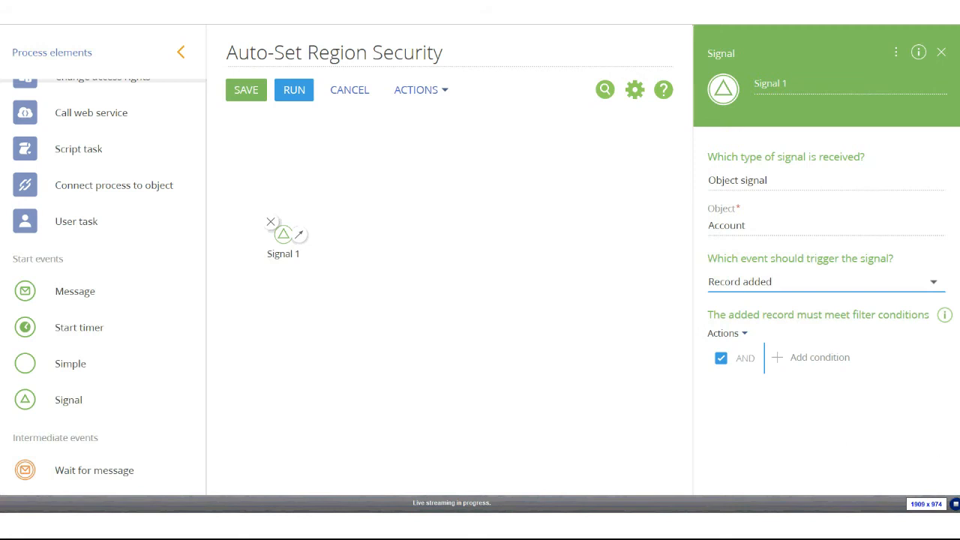
Add the filter condition Region is filled in to the signal
left_click(798, 359)
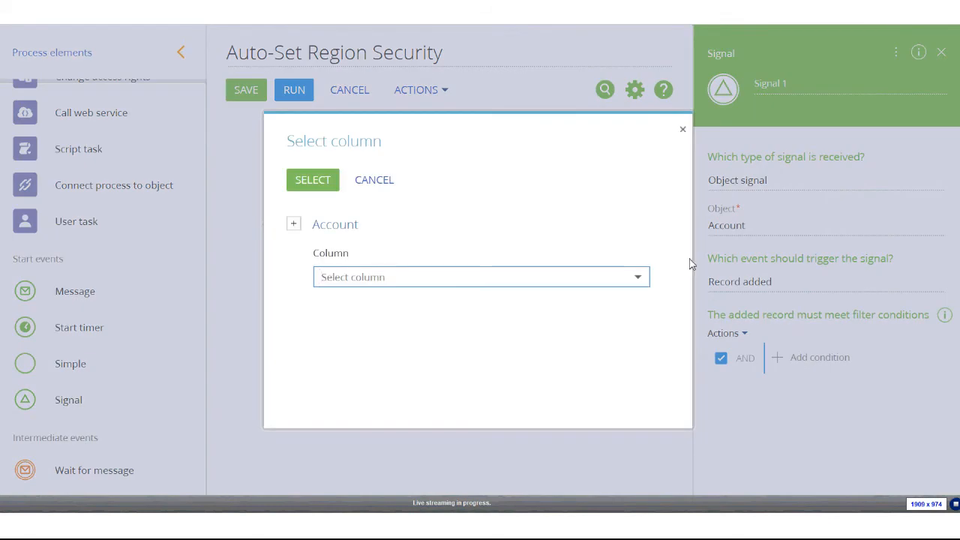
type("reg")
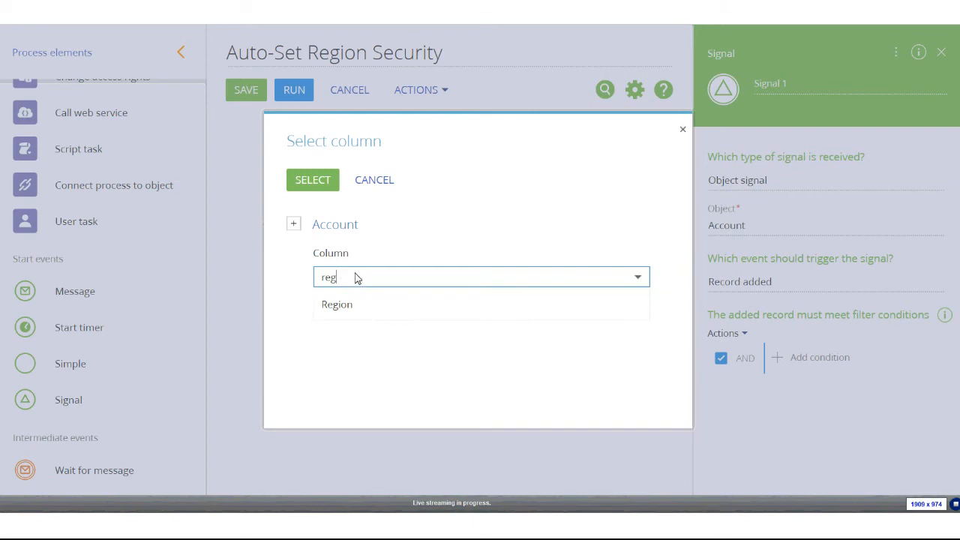
left_click(348, 309)
left_click(307, 185)
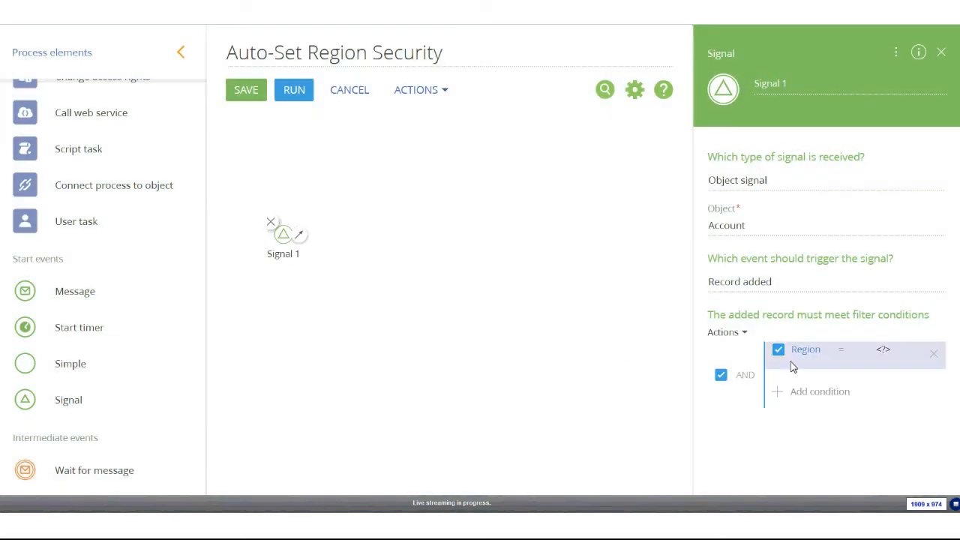
left_click(847, 358)
left_click(866, 426)
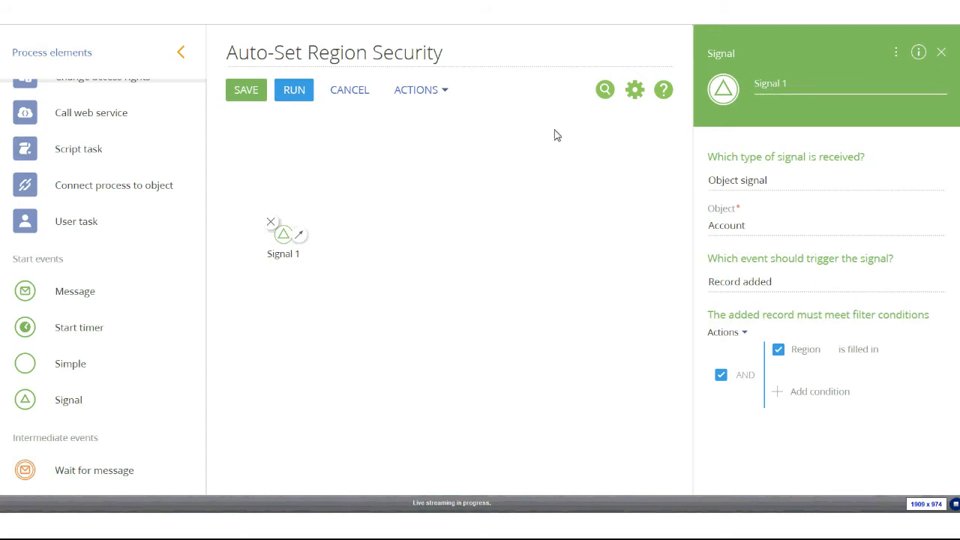
Rename the signal to 'Account Created'
triple_click(821, 84)
type("Account Created")
left_click(537, 239)
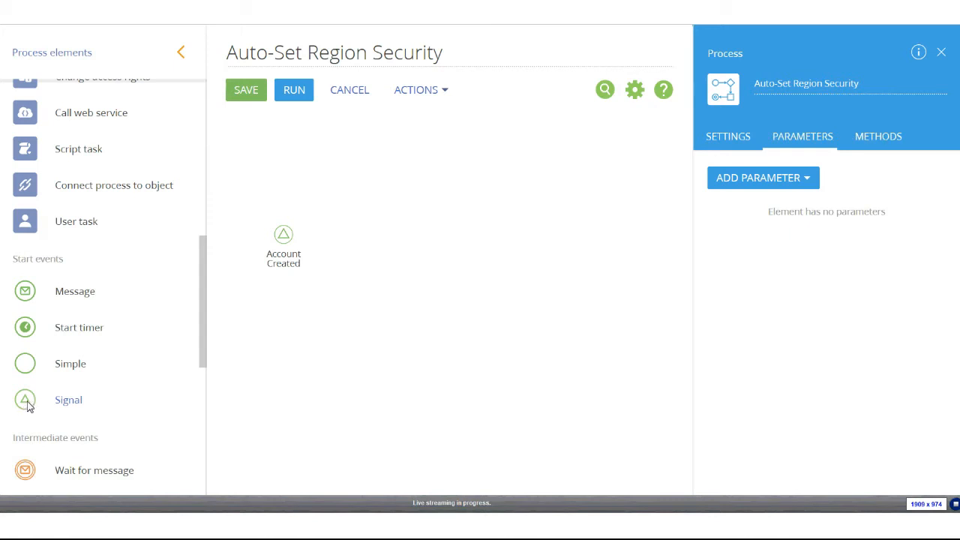
Add a second Signal start under Account Created, triggered when an Account record is modified
left_click_drag(27, 405, 271, 334)
left_click_drag(277, 378, 286, 319)
left_click_drag(283, 319, 284, 319)
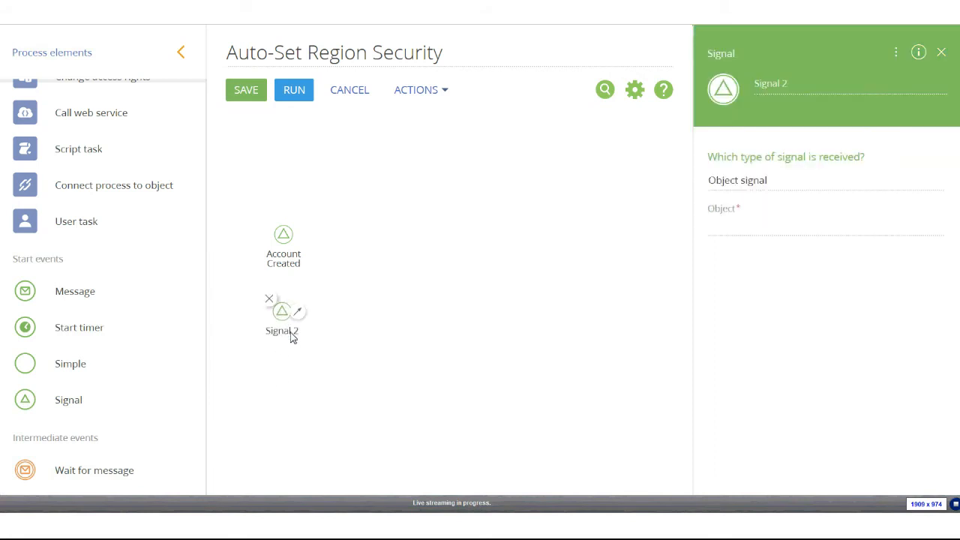
left_click(845, 225)
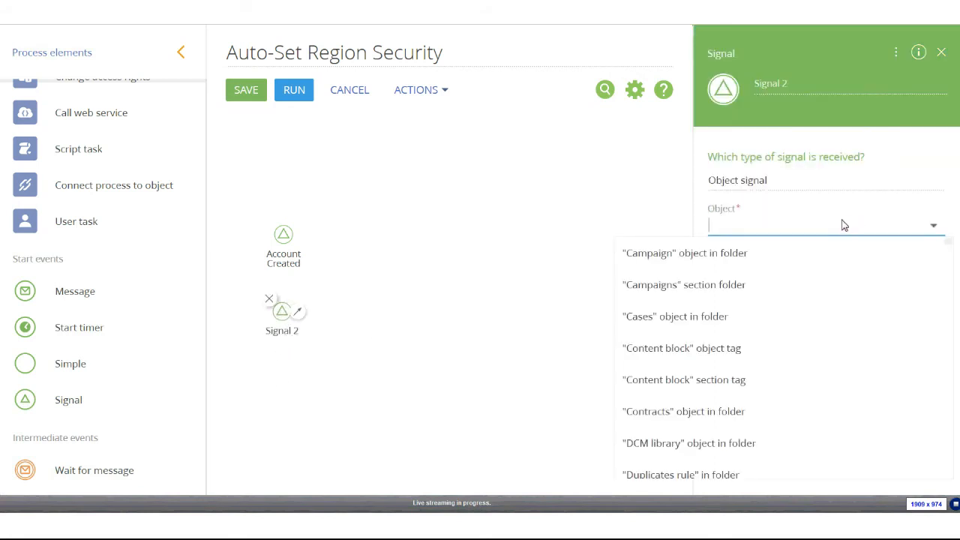
type("acc")
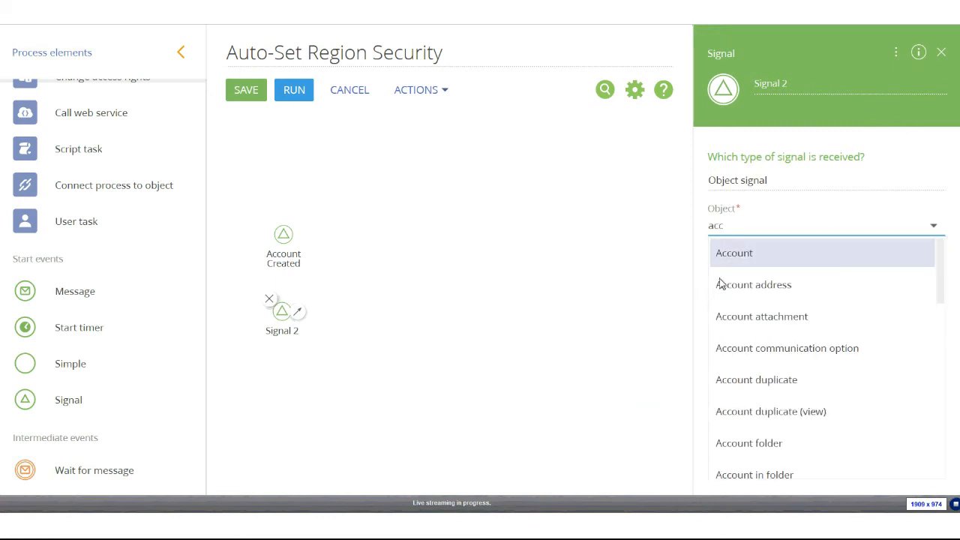
key("Return")
left_click(902, 282)
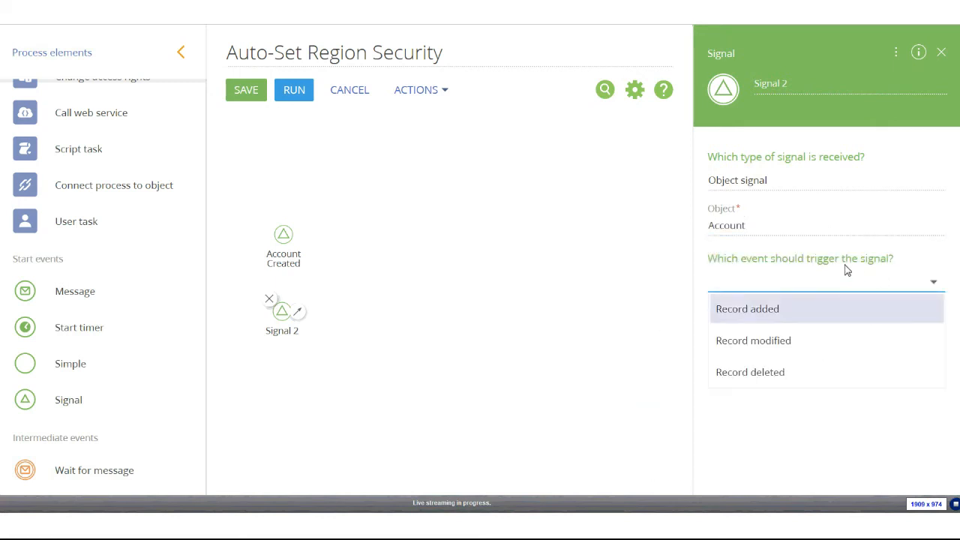
left_click(762, 345)
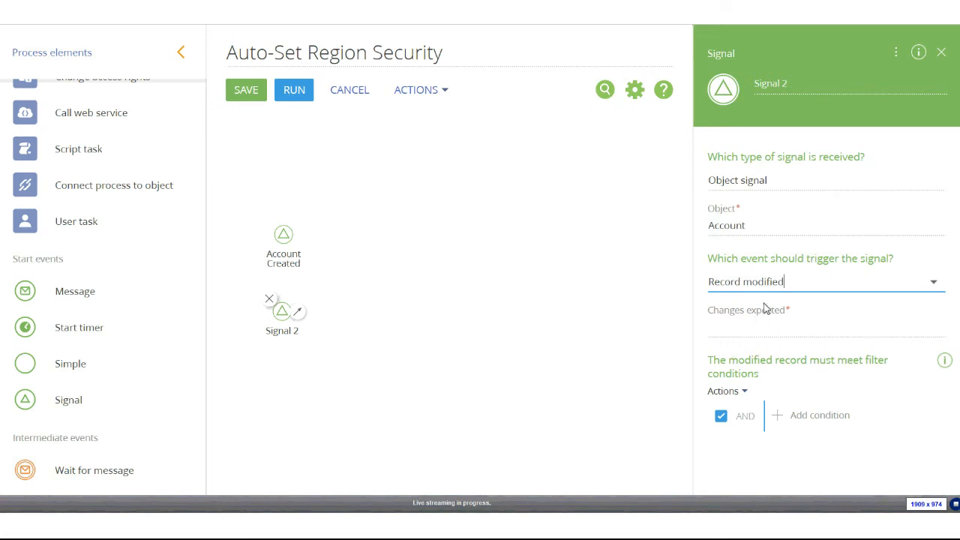
Limit the trigger to changes in the selected field Region
left_click(939, 328)
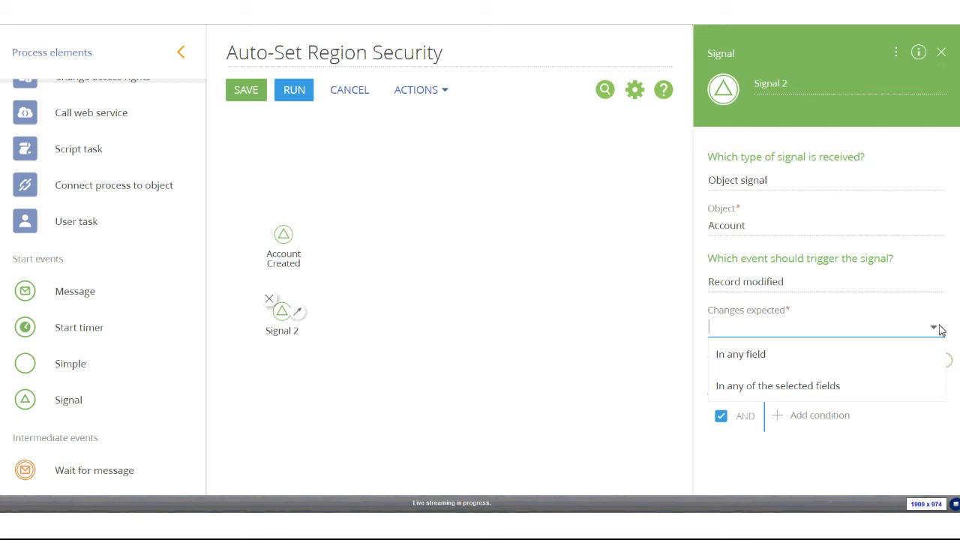
left_click(748, 387)
left_click(772, 363)
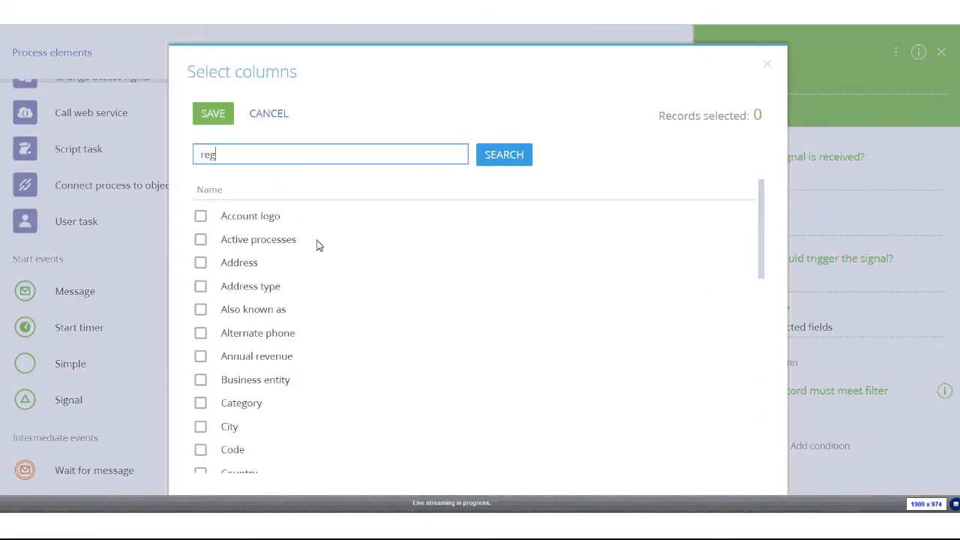
key("Return")
left_click(201, 216)
left_click(213, 114)
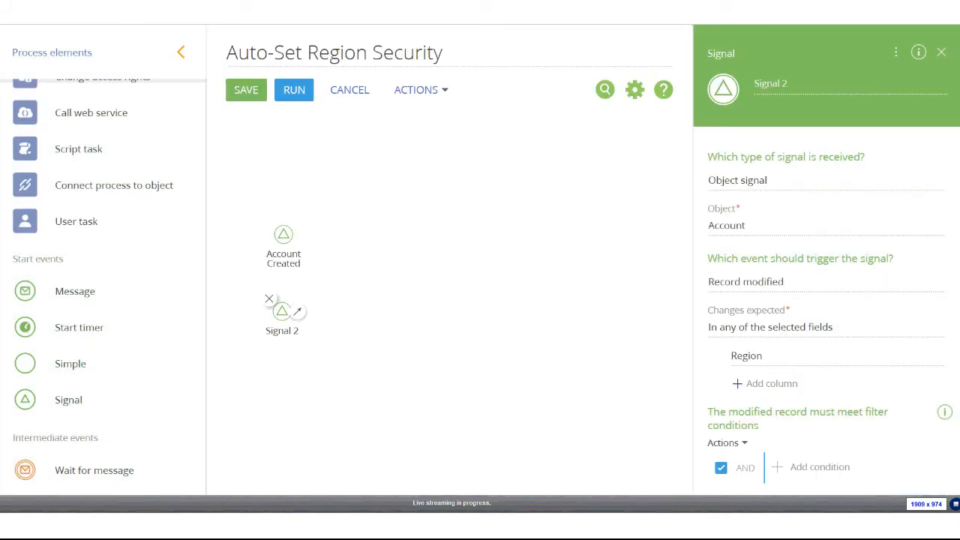
Add the filter condition Region is filled in to the second signal
left_click(791, 468)
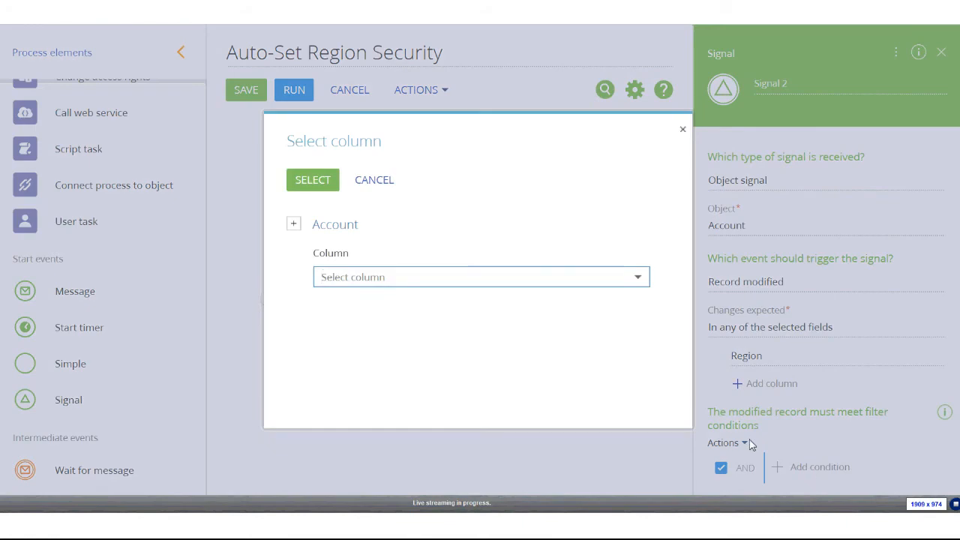
type("reg")
left_click(333, 304)
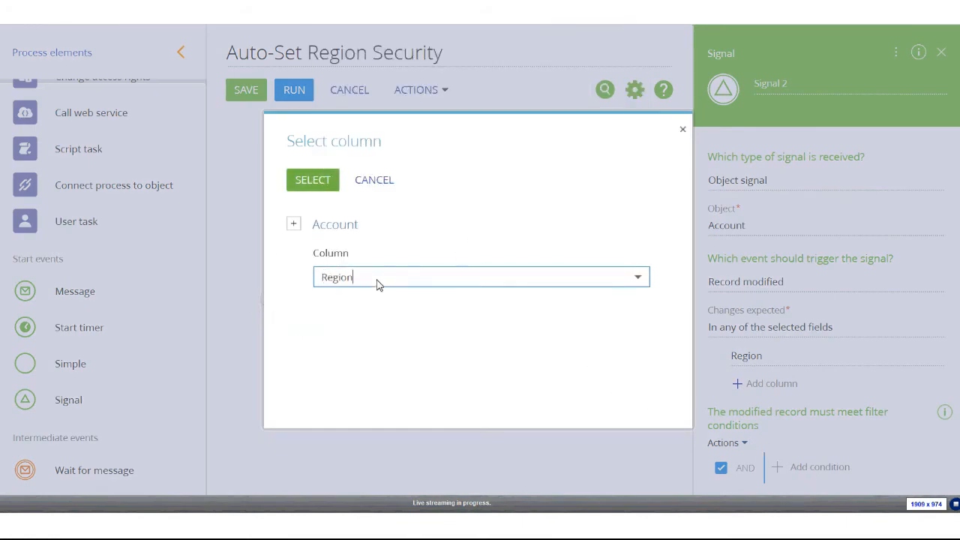
left_click(308, 180)
left_click(842, 460)
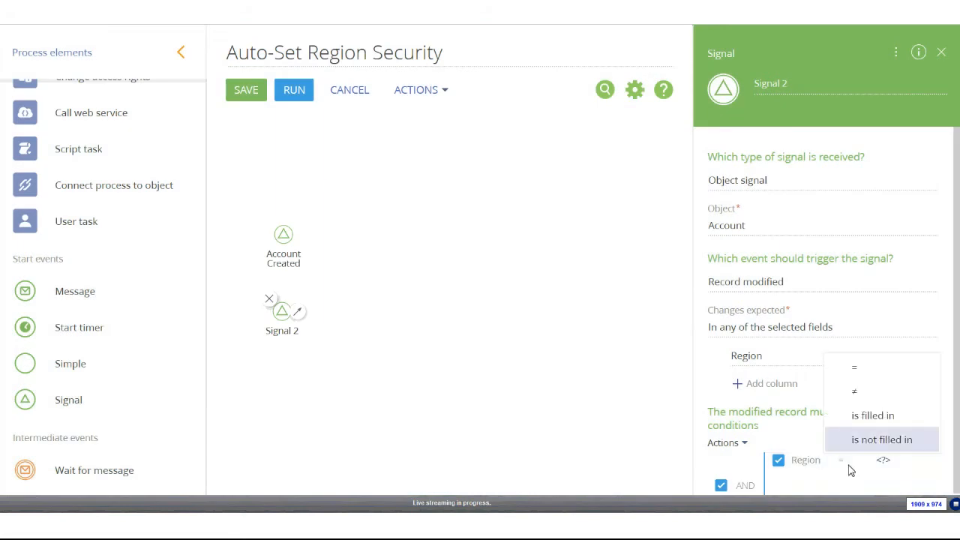
left_click(878, 425)
scroll(875, 435, "down", 1)
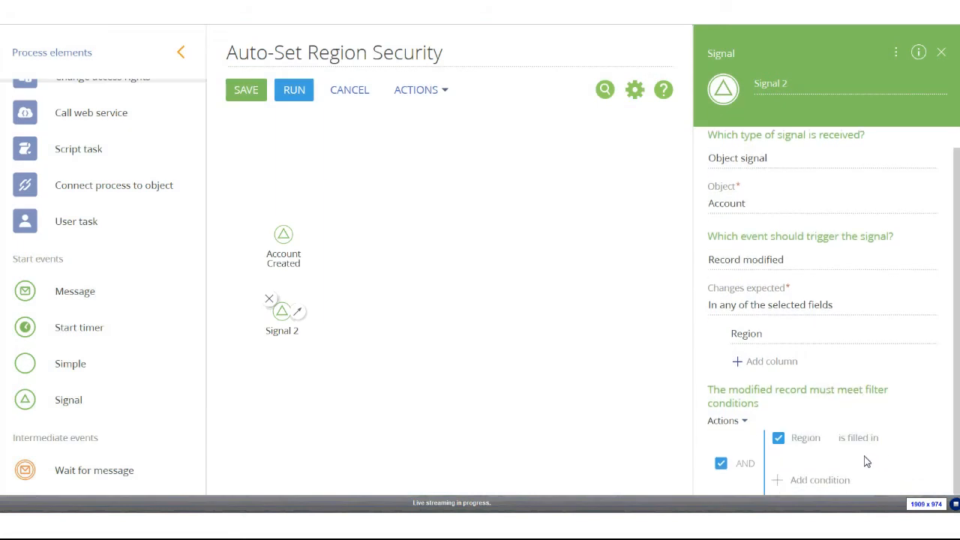
scroll(865, 462, "up", 1)
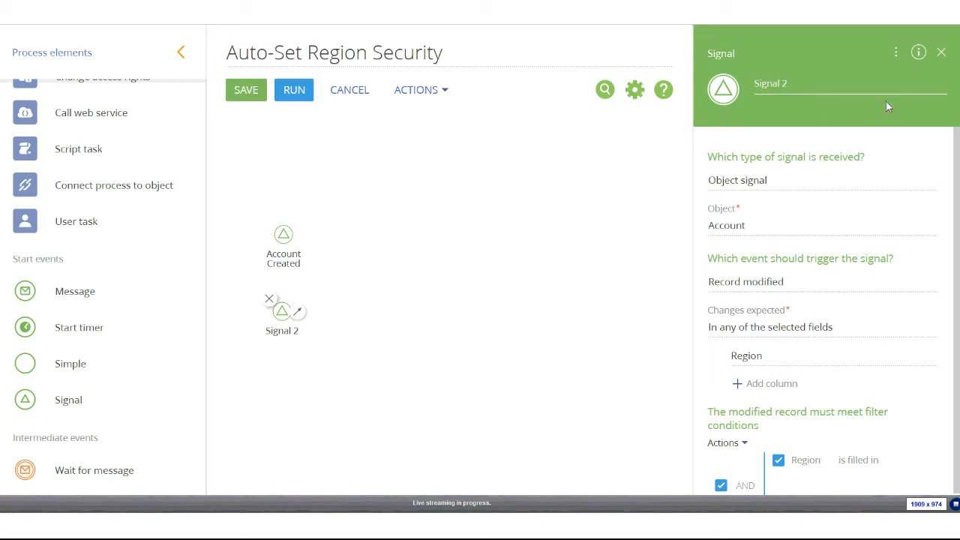
Rename the second signal to 'Account Modified'
left_click(809, 86)
type("Ac")
left_click(255, 161)
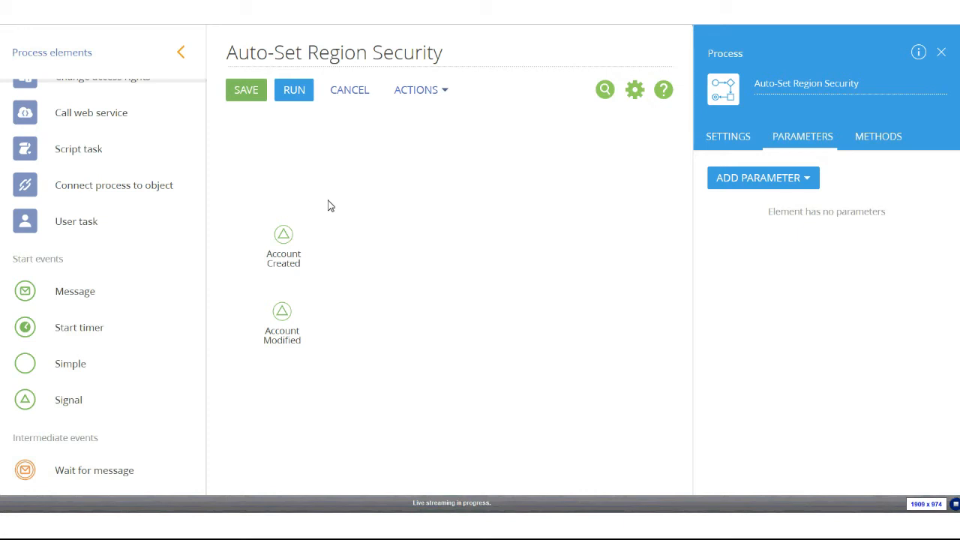
Place a Read data element beside Account Created, reading from the Account object
scroll(178, 208, "up", 8)
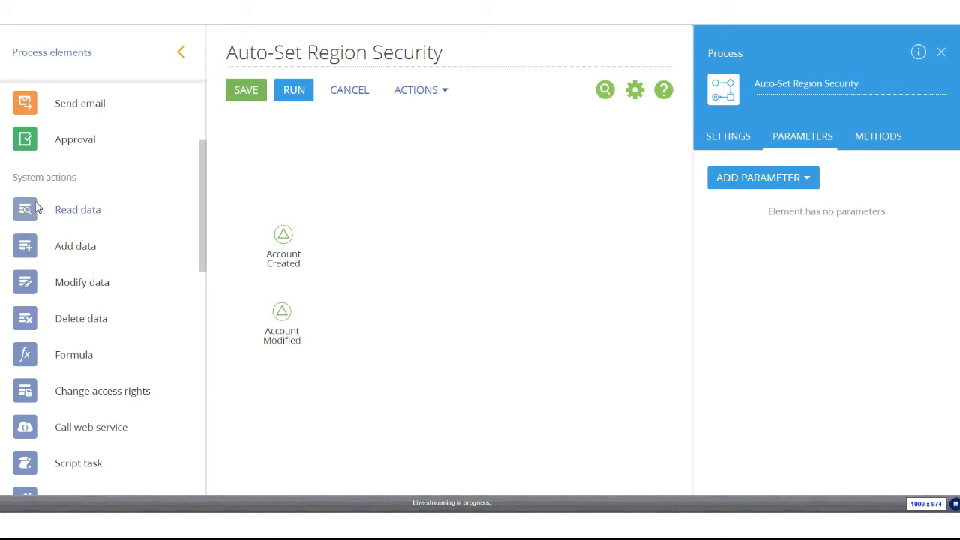
left_click_drag(37, 210, 378, 281)
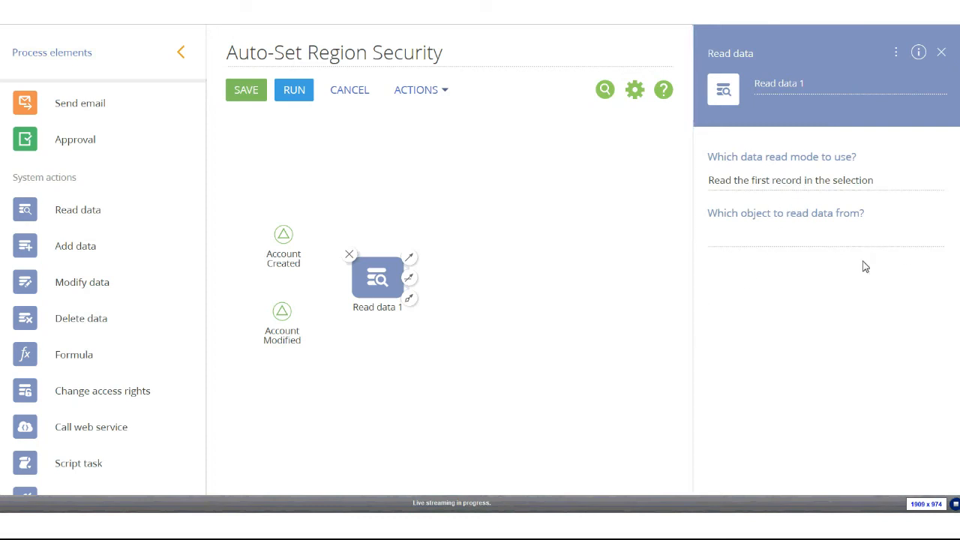
left_click(862, 241)
type("acc")
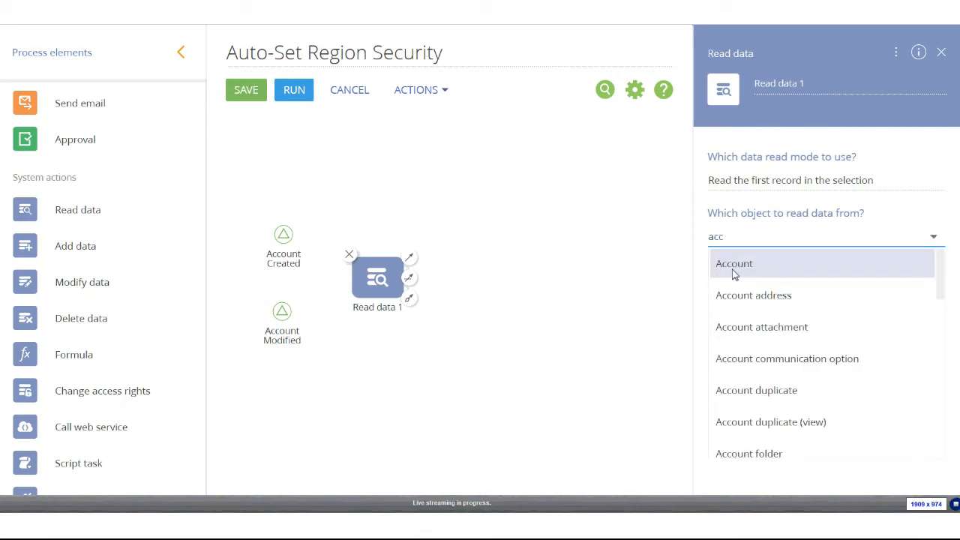
left_click(735, 270)
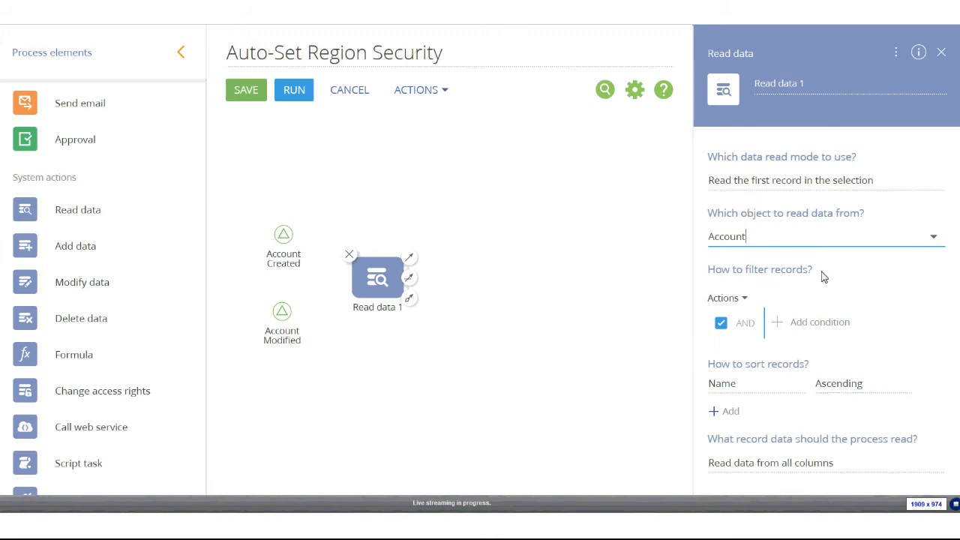
Filter the read on Id equal to Account Created's Unique identifier of record
left_click(799, 333)
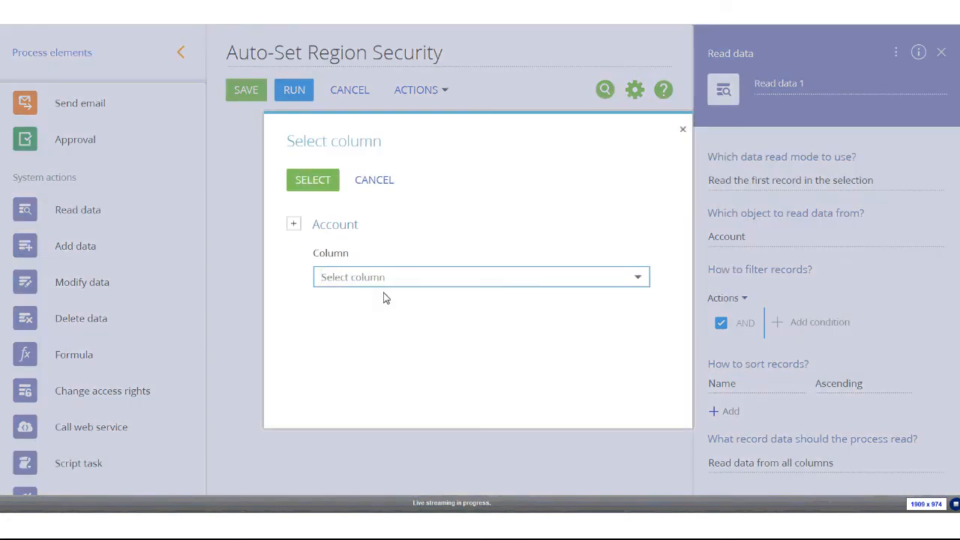
type("id")
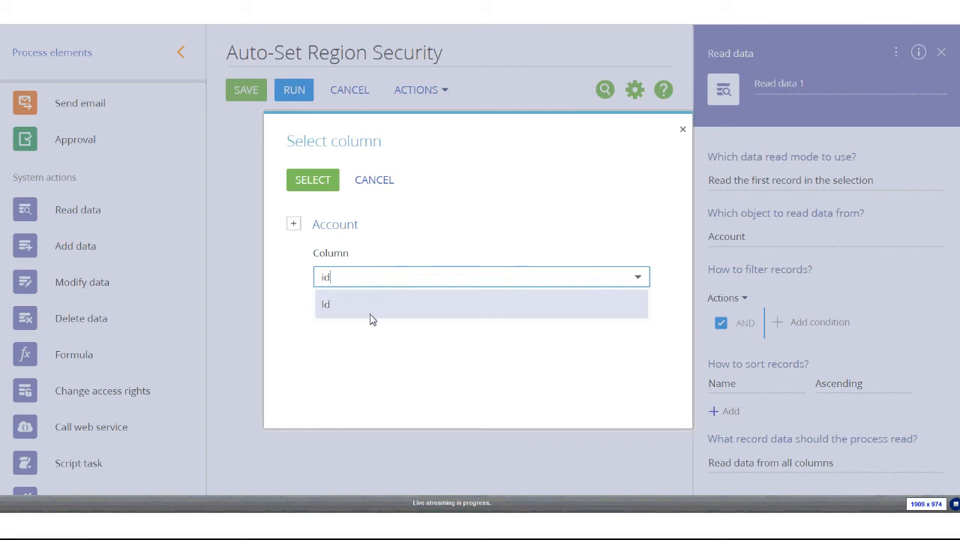
left_click(370, 317)
left_click(312, 184)
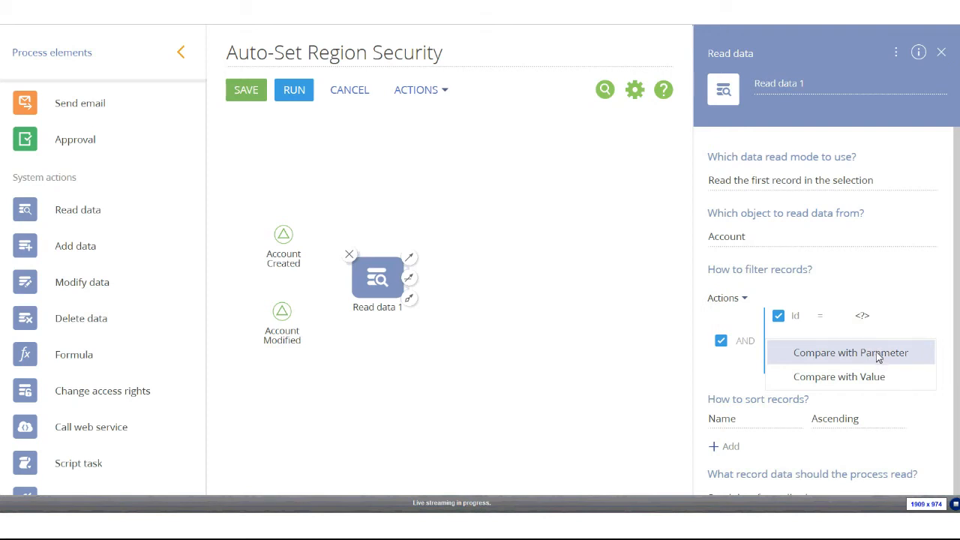
left_click(879, 354)
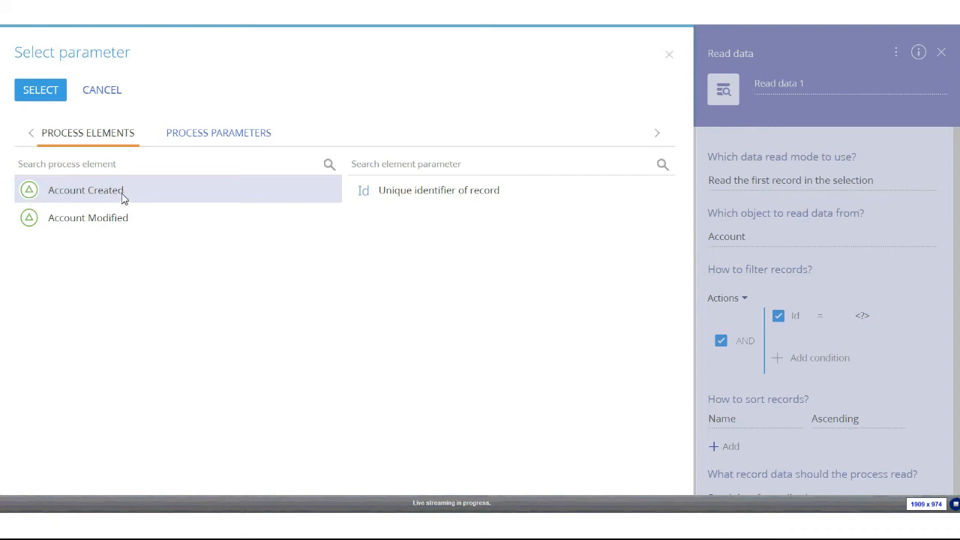
double_click(407, 194)
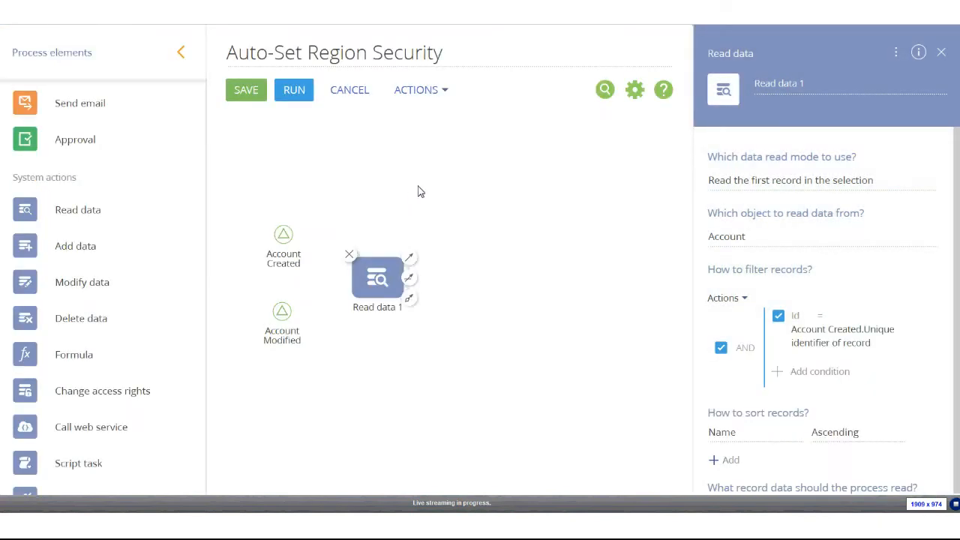
Add a second Id condition using Account Modified's record identifier, and switch AND to OR
left_click(820, 372)
type("Id")
left_click(355, 303)
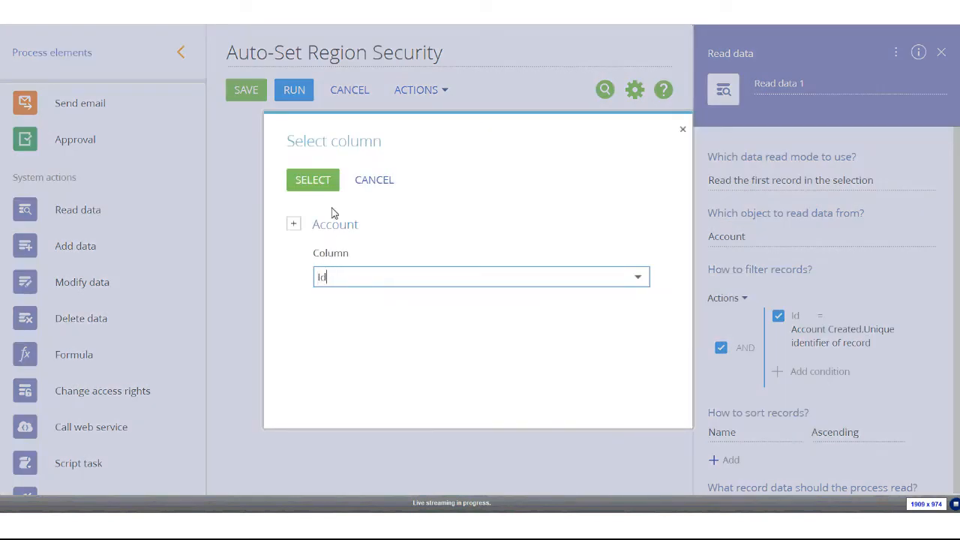
left_click(320, 186)
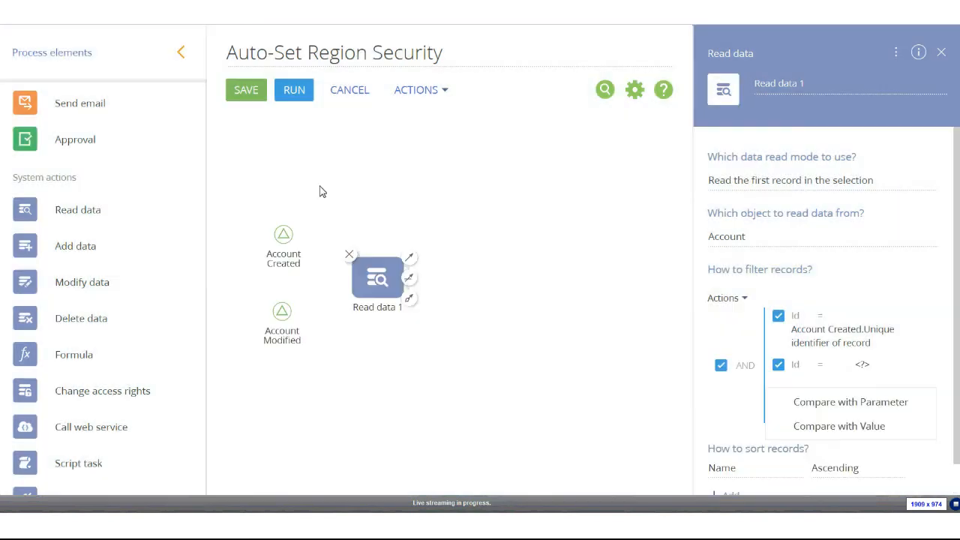
left_click(898, 402)
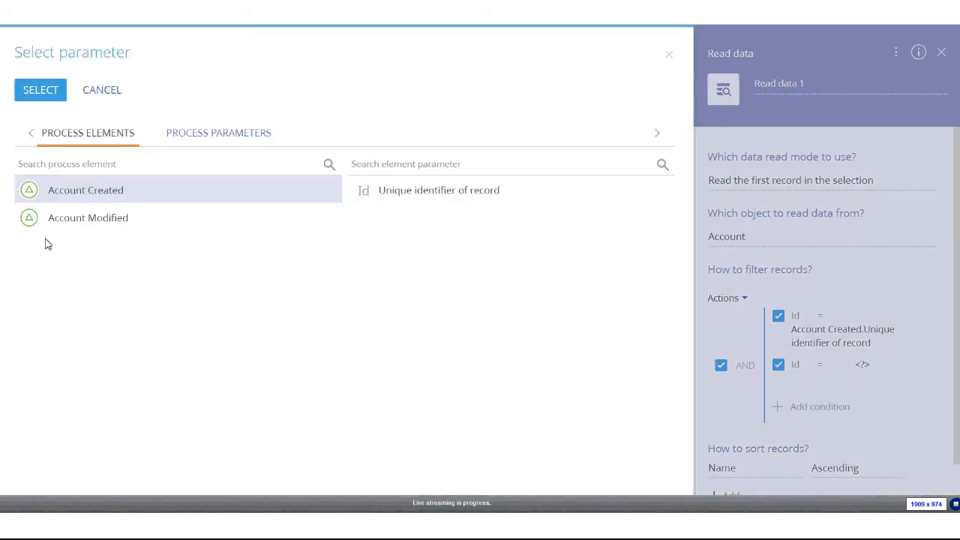
left_click(73, 220)
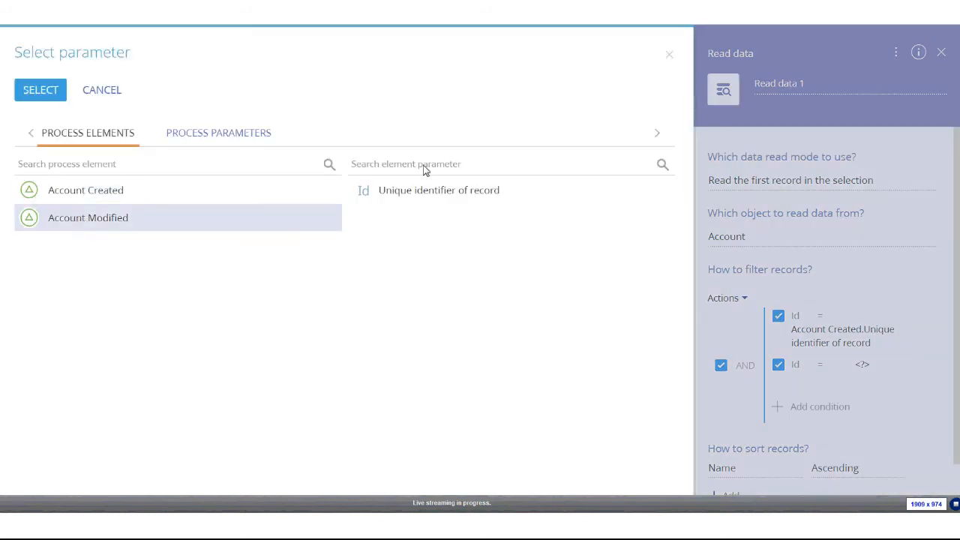
double_click(412, 195)
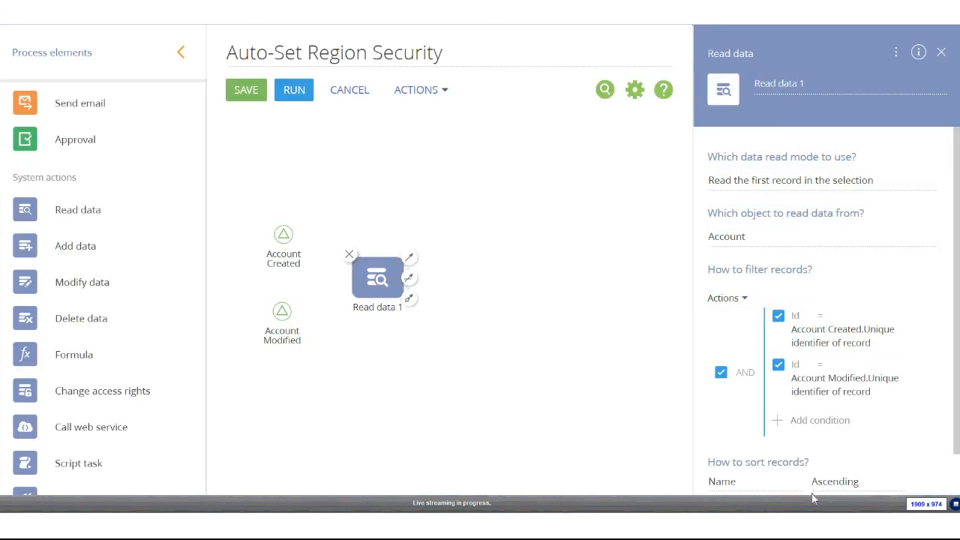
left_click(745, 373)
scroll(750, 293, "down", 2)
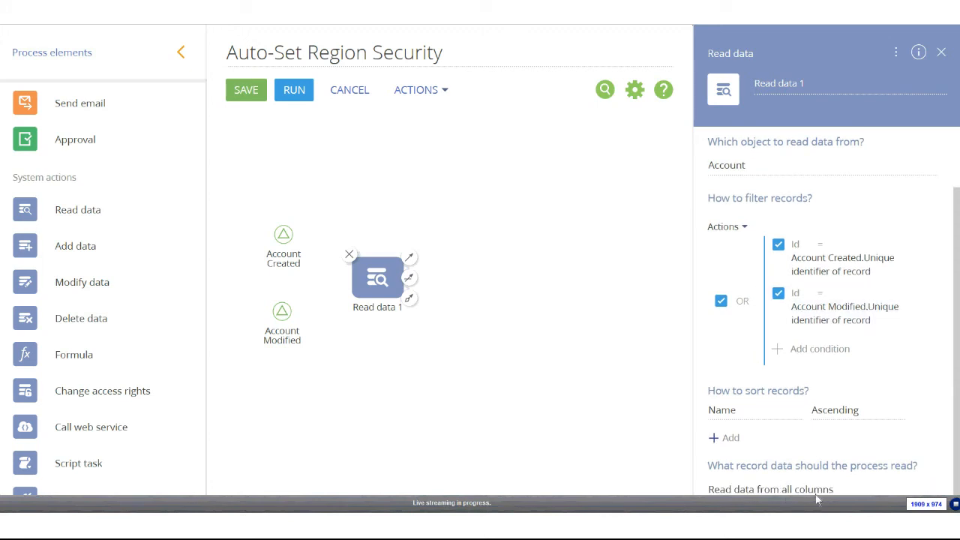
Set Read data 1 to read only the selected columns Id and Region
left_click(923, 492)
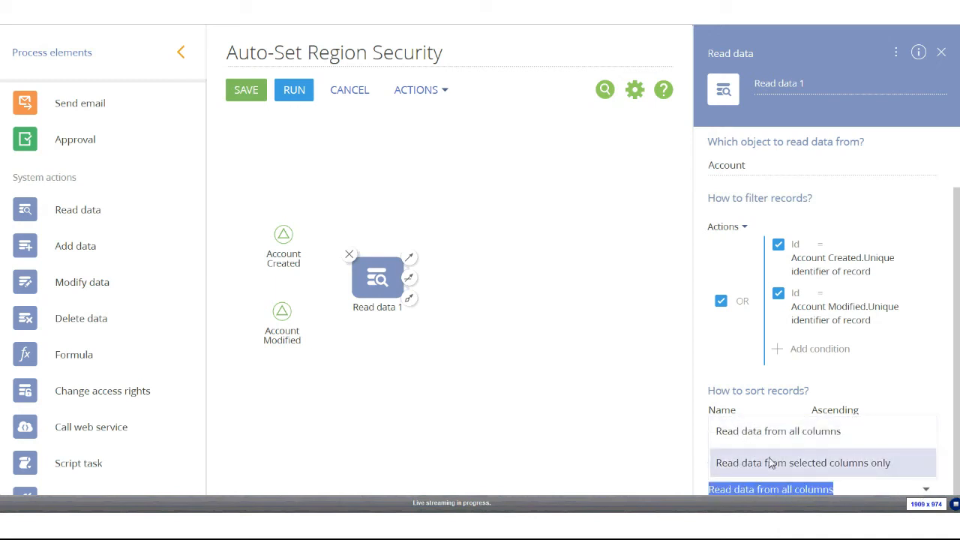
left_click(806, 461)
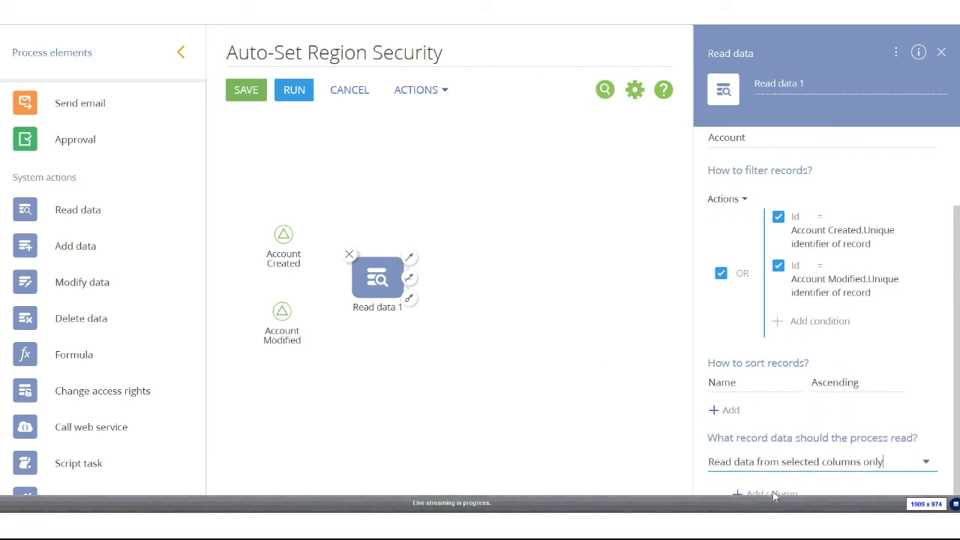
left_click(772, 493)
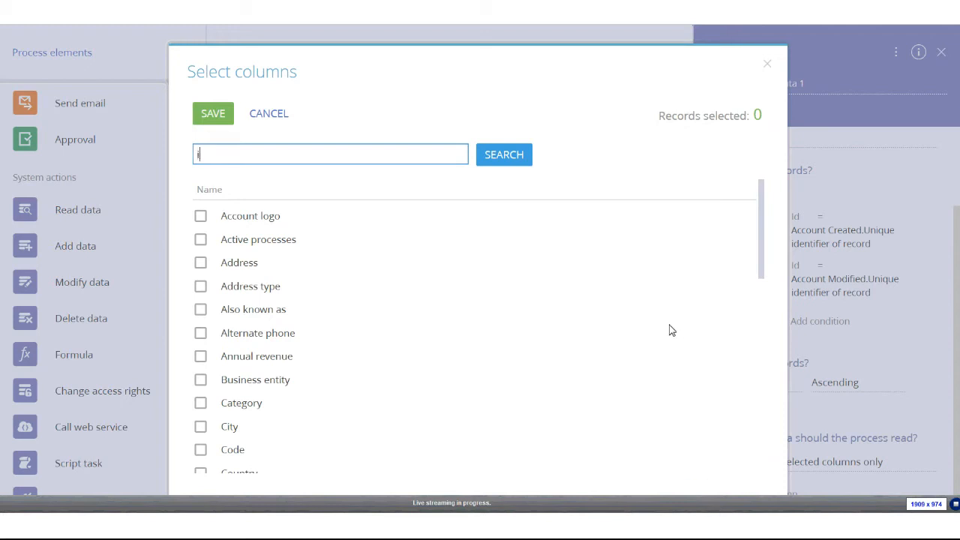
key("Return")
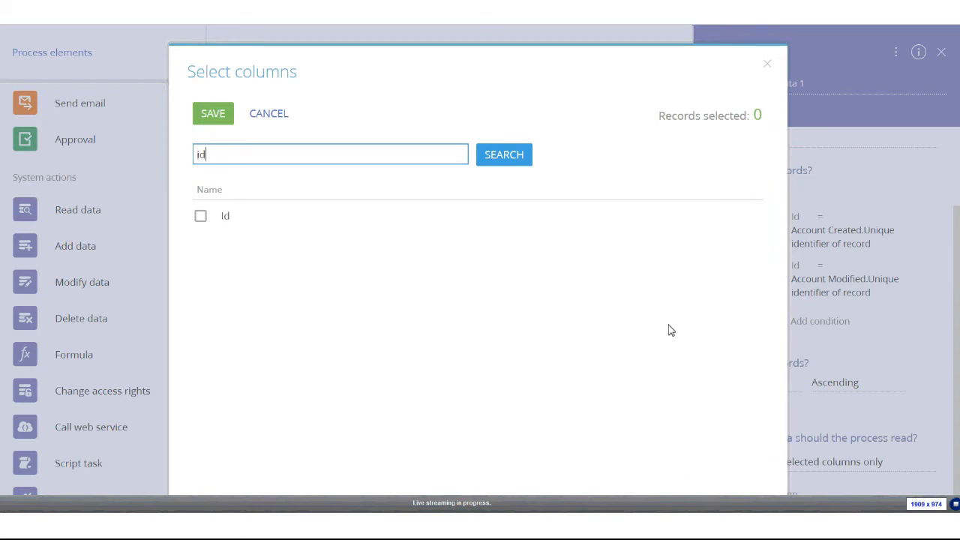
left_click(217, 216)
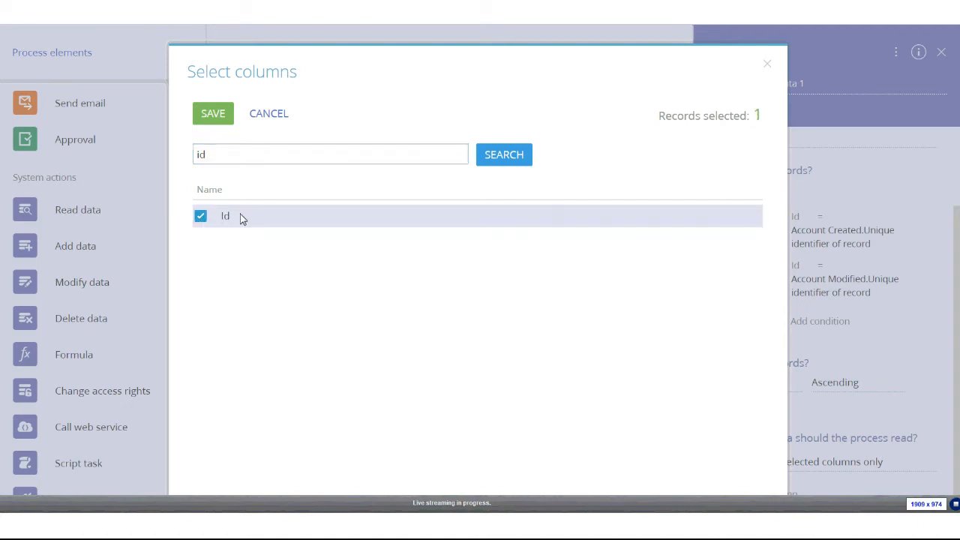
double_click(200, 154)
type("reg")
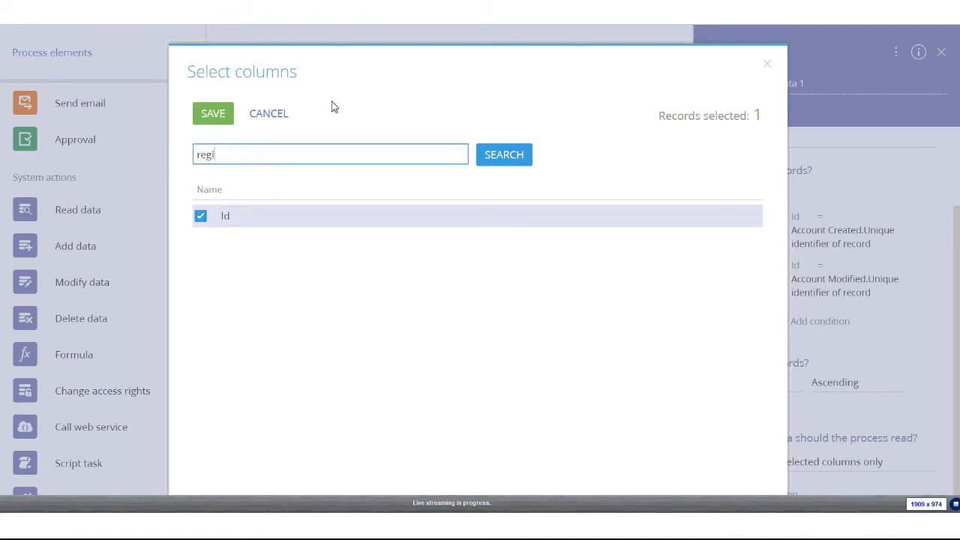
key("Return")
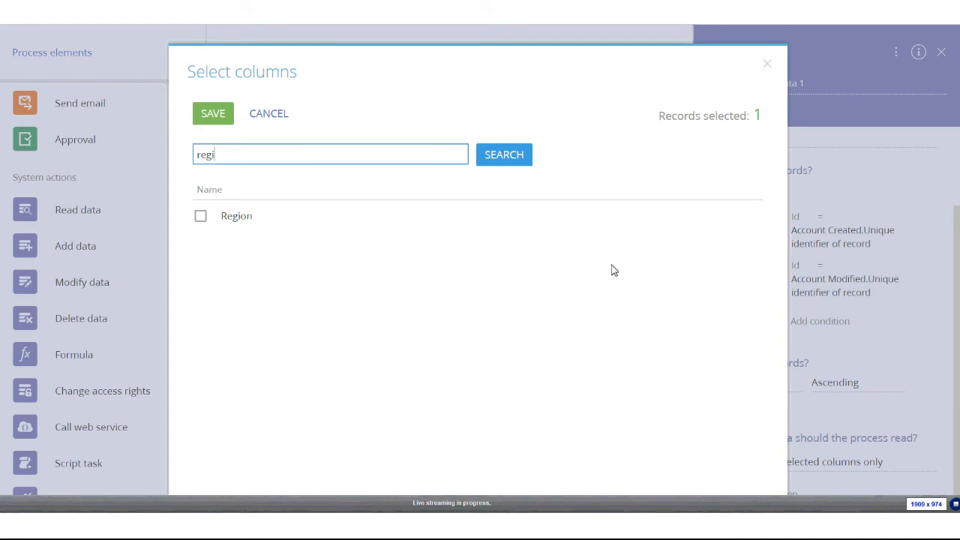
left_click(201, 217)
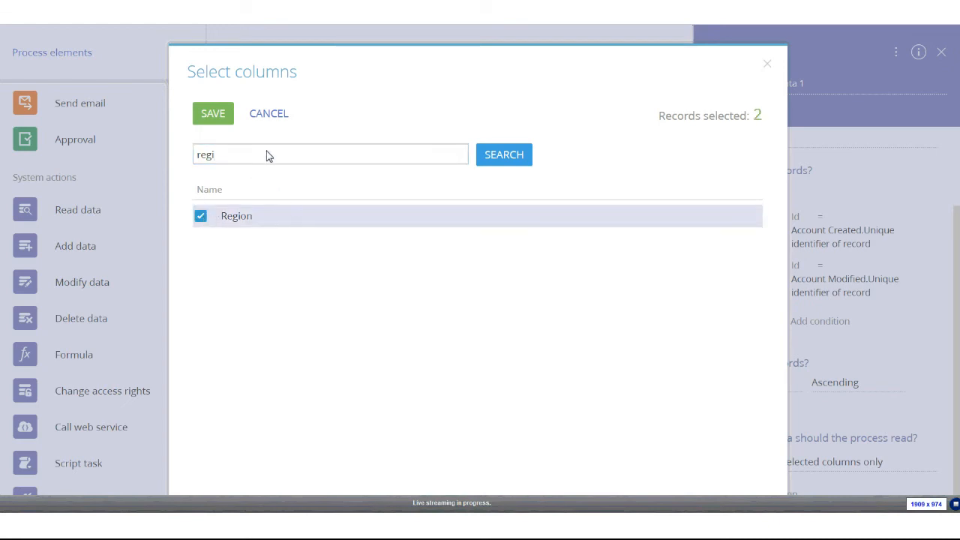
left_click(204, 114)
scroll(757, 424, "down", 1)
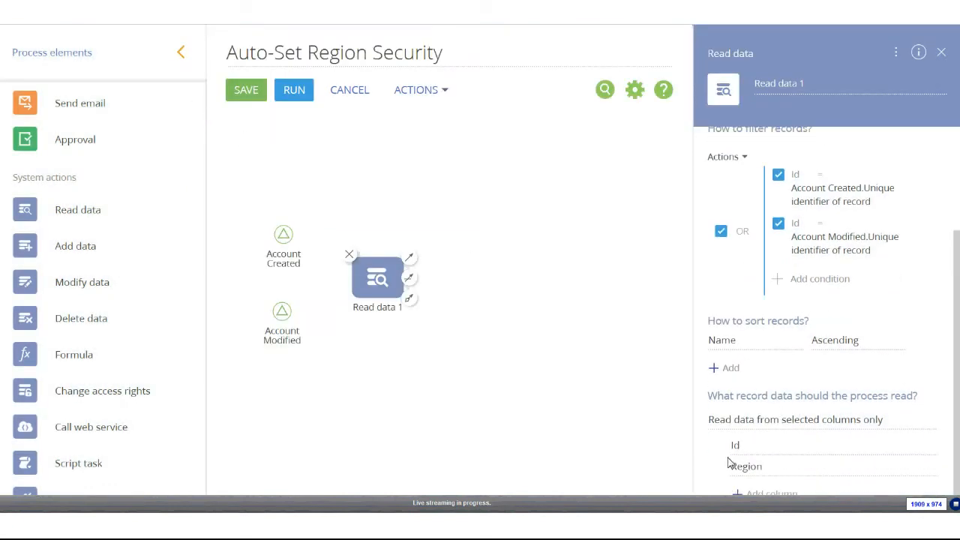
left_click(927, 422)
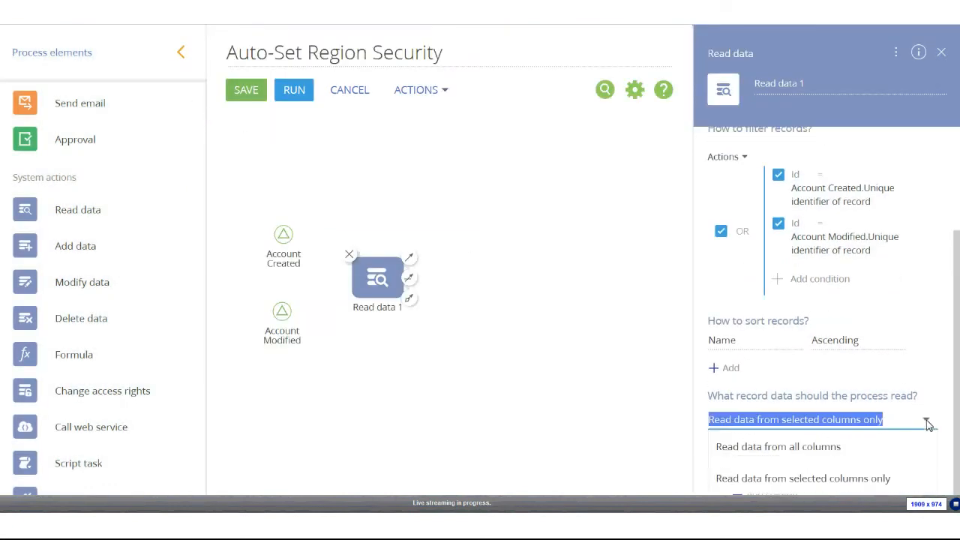
left_click(824, 468)
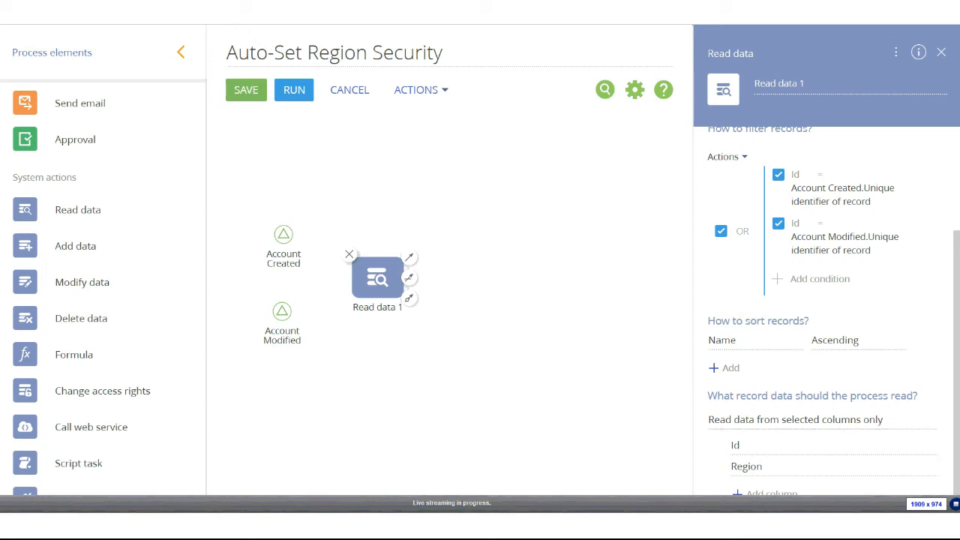
Rename the read data step to 'Read Account Info'
scroll(926, 307, "up", 3)
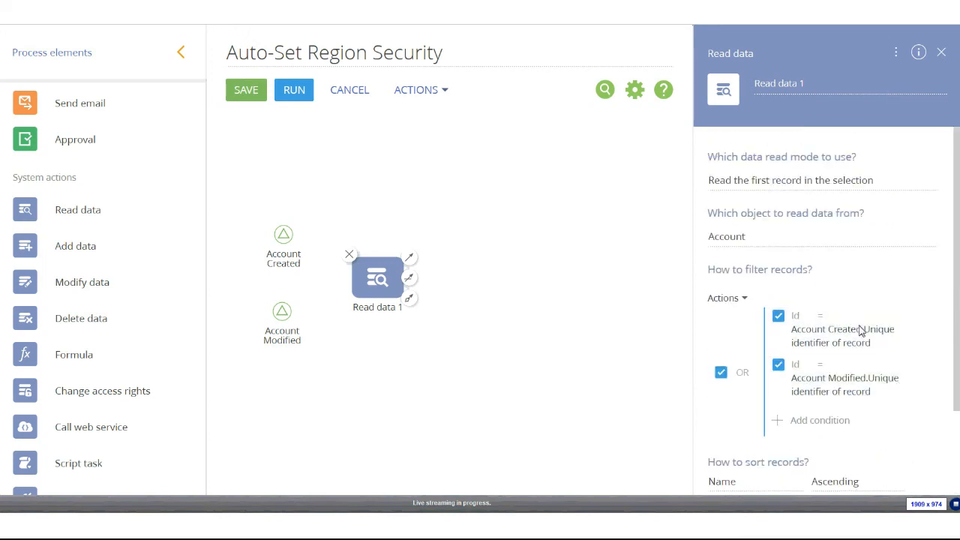
left_click(793, 85)
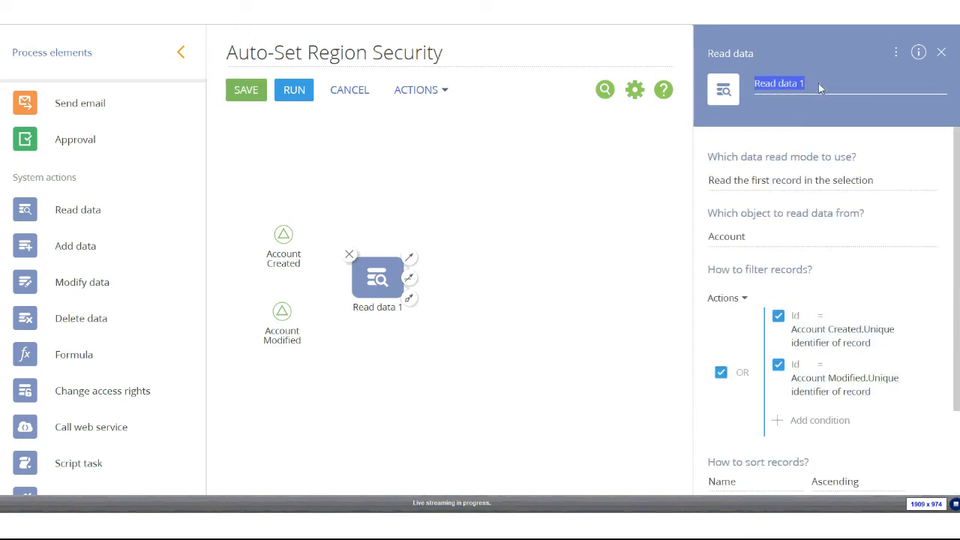
type("Rea")
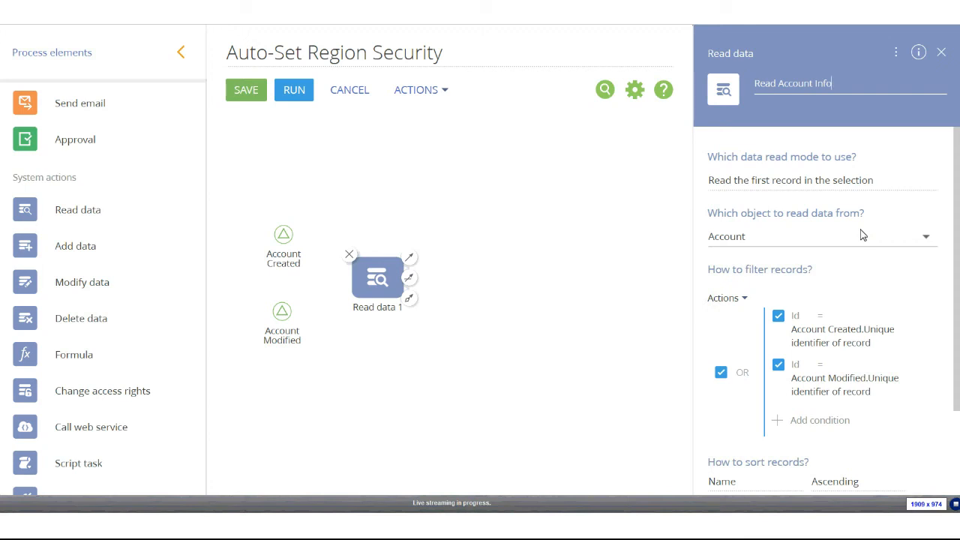
left_click(453, 177)
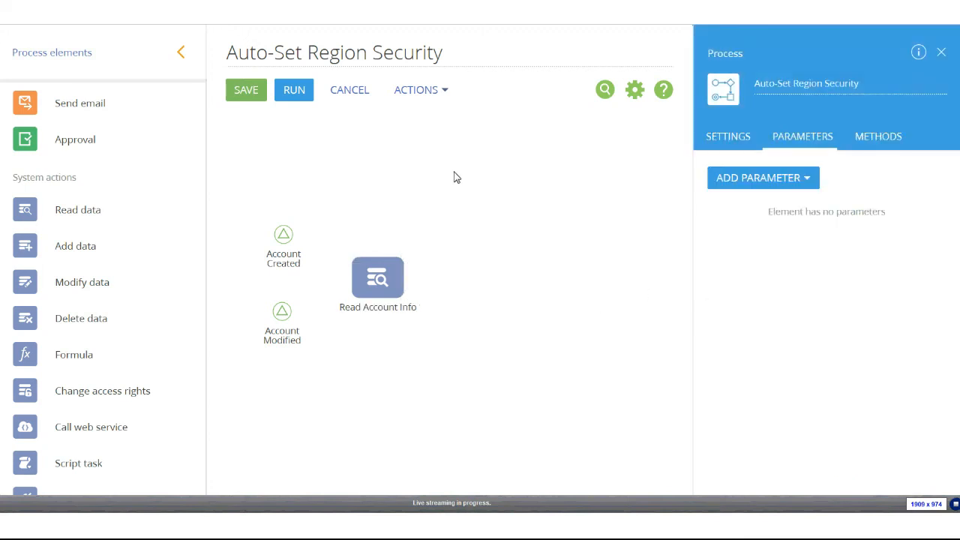
Connect Account Created and Account Modified to Read Account Info and align it
left_click(283, 236)
left_click_drag(299, 236, 357, 279)
left_click(288, 314)
left_click_drag(299, 312, 356, 279)
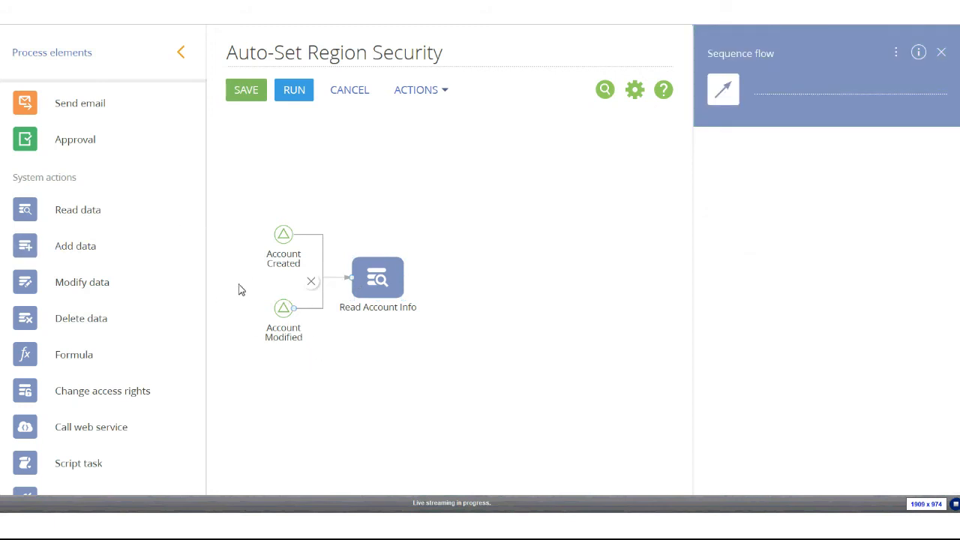
left_click(285, 316)
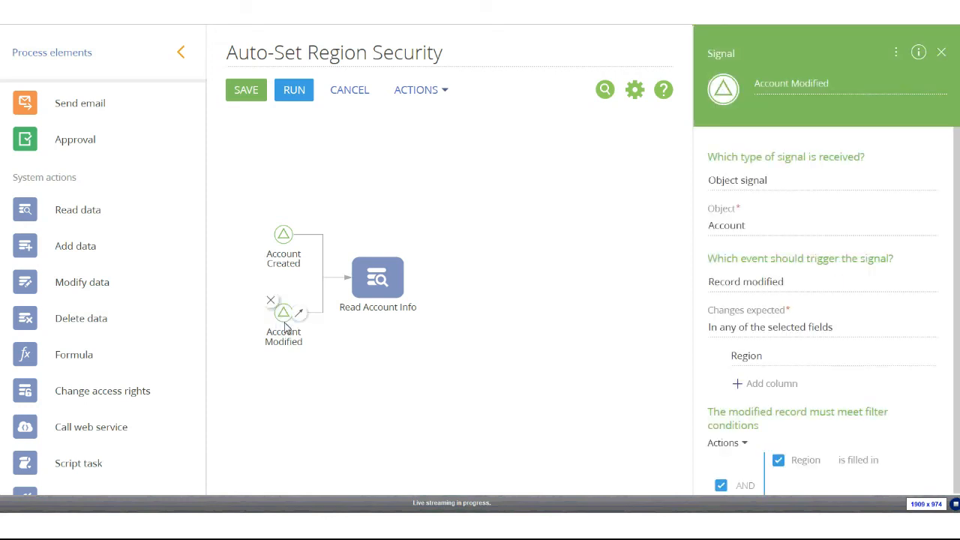
left_click(452, 214)
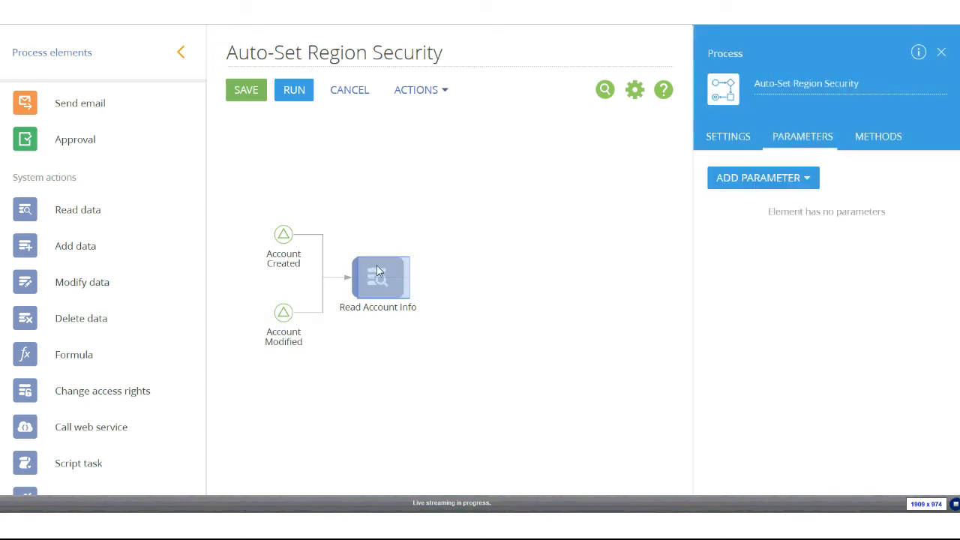
left_click(377, 270)
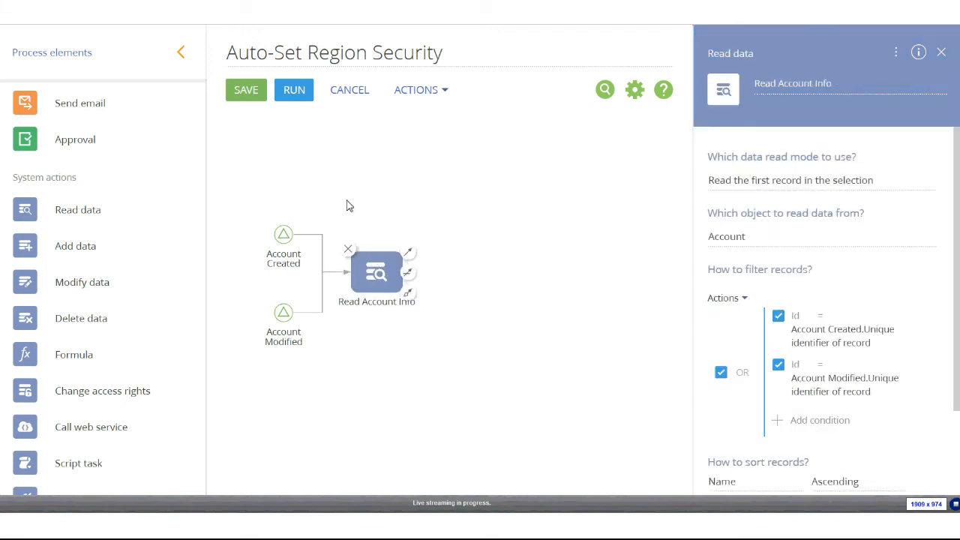
left_click_drag(387, 276, 380, 272)
left_click(371, 213)
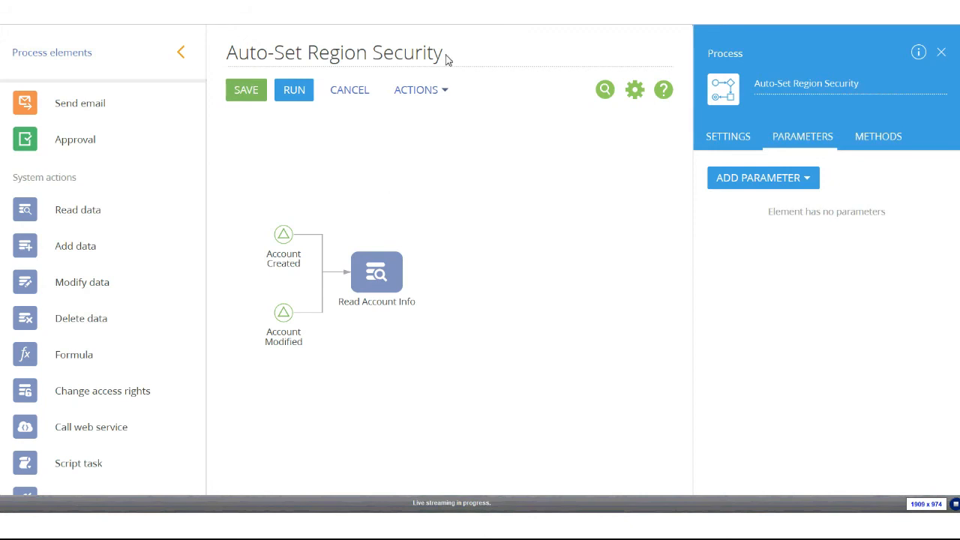
Add a second Read data step that reads from the Region Lookup object
scroll(199, 238, "up", 3)
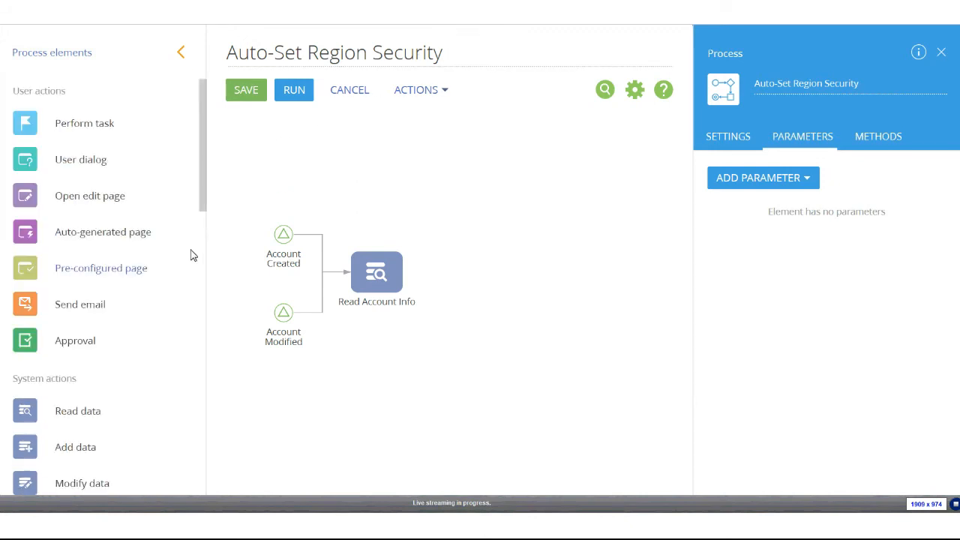
scroll(173, 250, "down", 3)
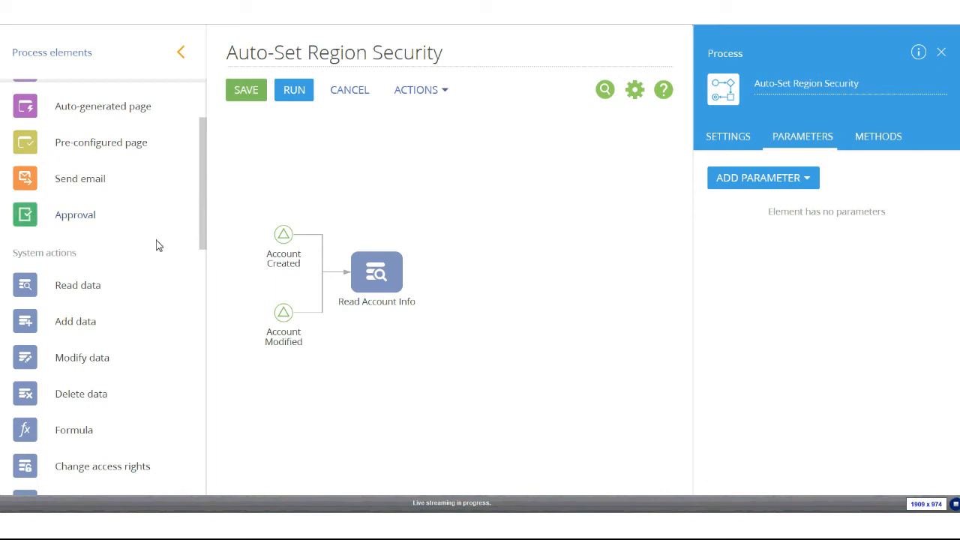
scroll(161, 259, "down", 4)
scroll(75, 432, "up", 3)
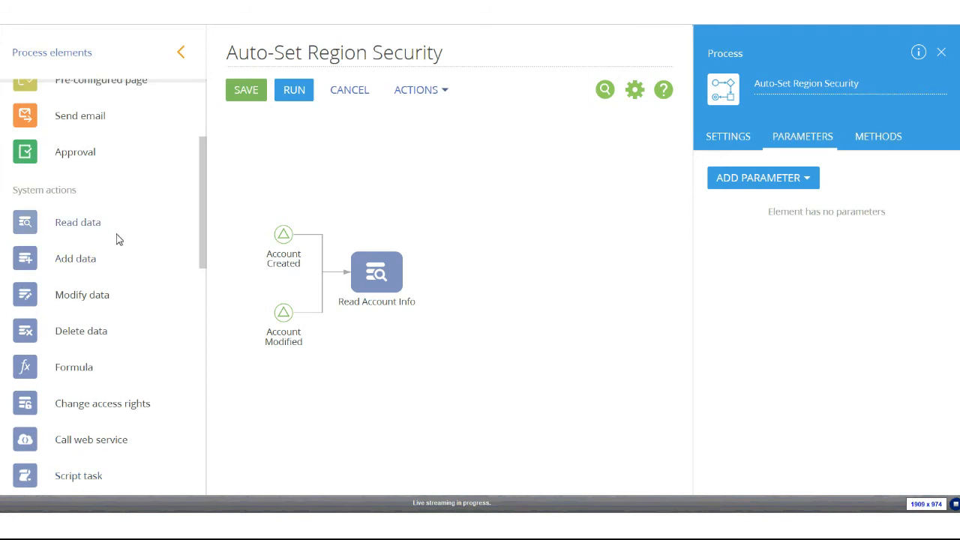
left_click_drag(62, 234, 472, 282)
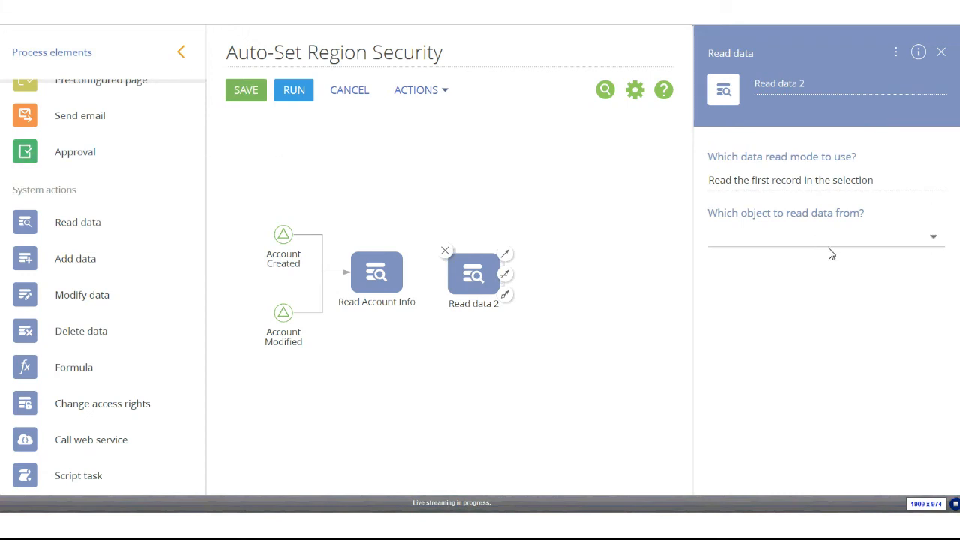
left_click(870, 254)
type("reg")
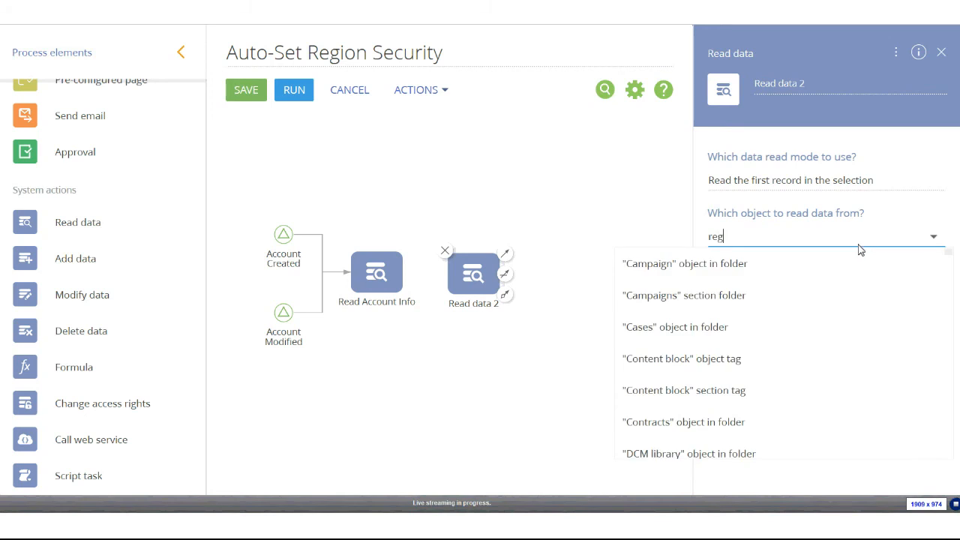
type("ion")
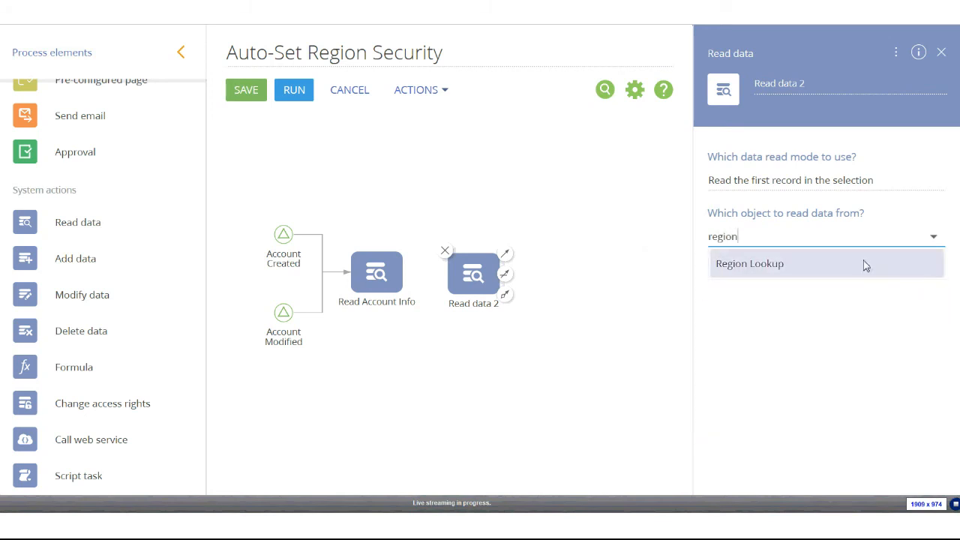
left_click(863, 264)
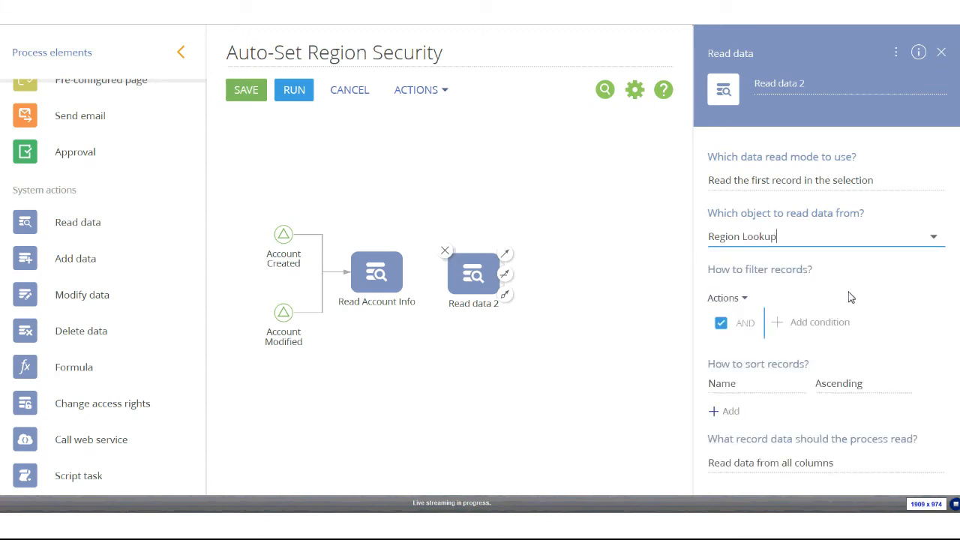
Filter Region Lookup on Id equal to Read Account Info's Region parameter
left_click(807, 326)
type("id")
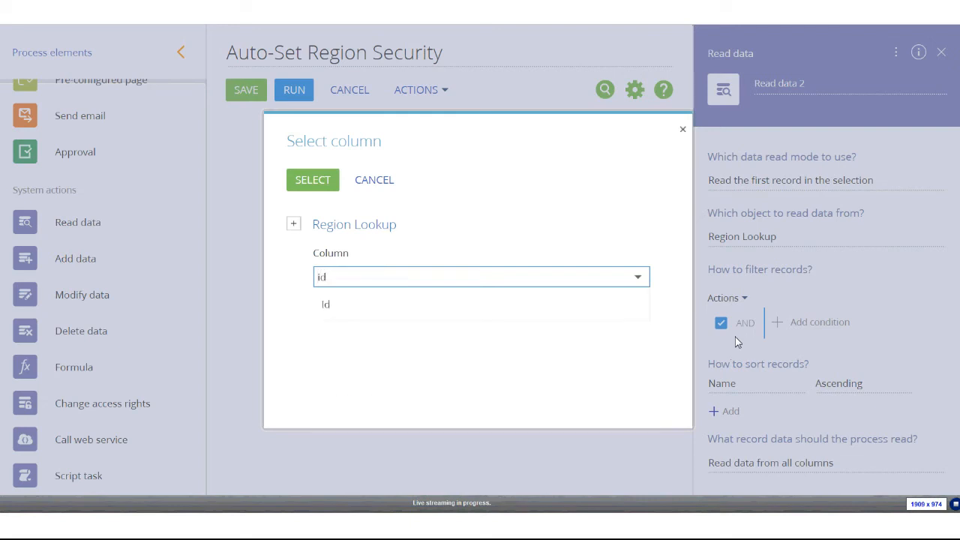
left_click(383, 312)
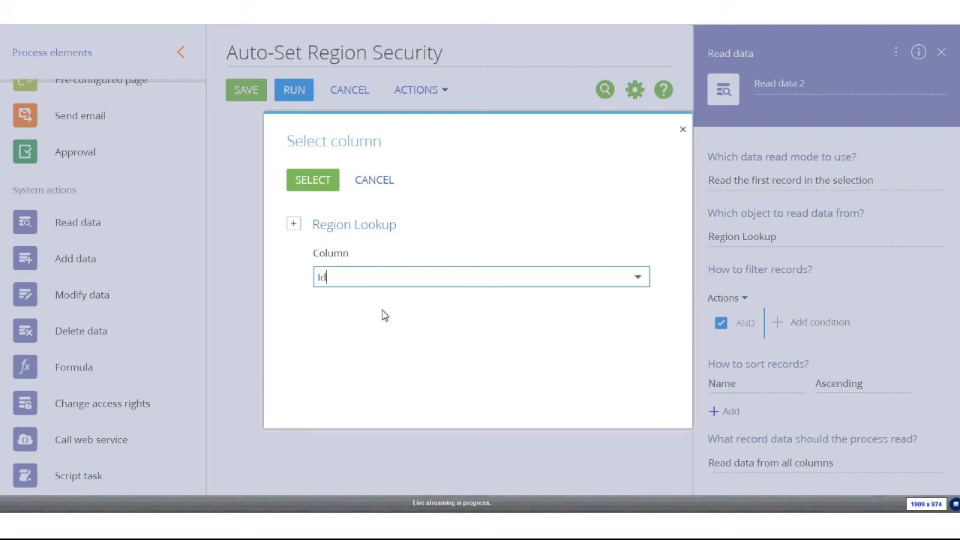
left_click(307, 182)
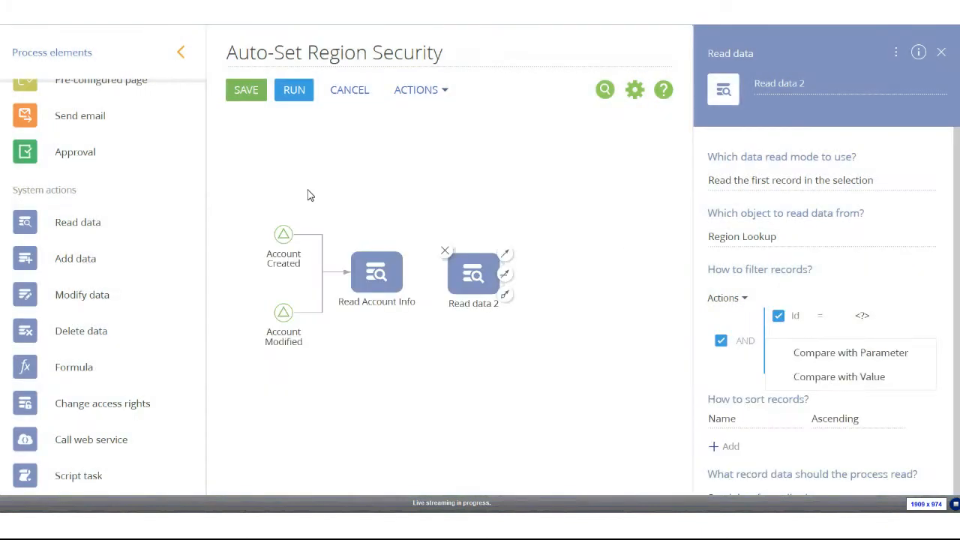
left_click(855, 358)
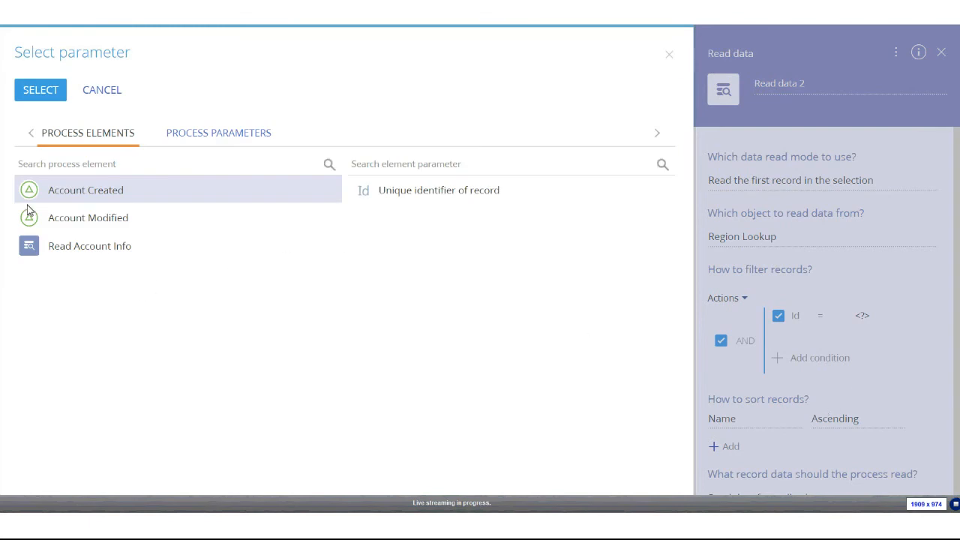
left_click(104, 257)
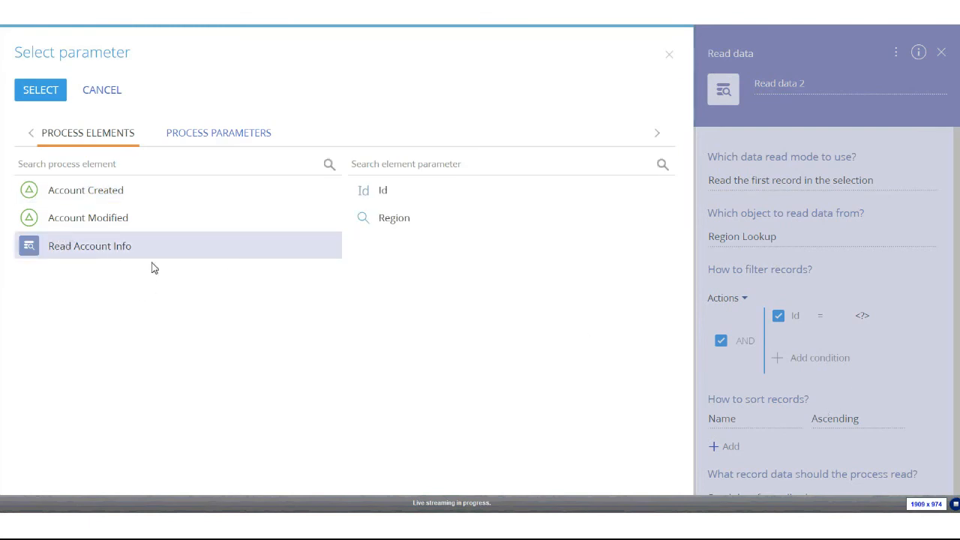
double_click(392, 222)
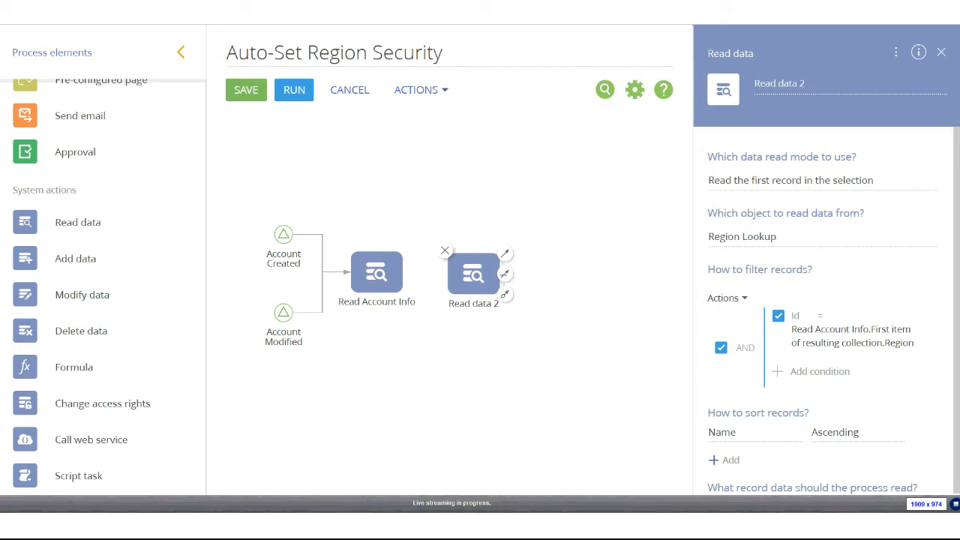
Set Read data 2 to read data from selected columns only
scroll(922, 272, "down", 1)
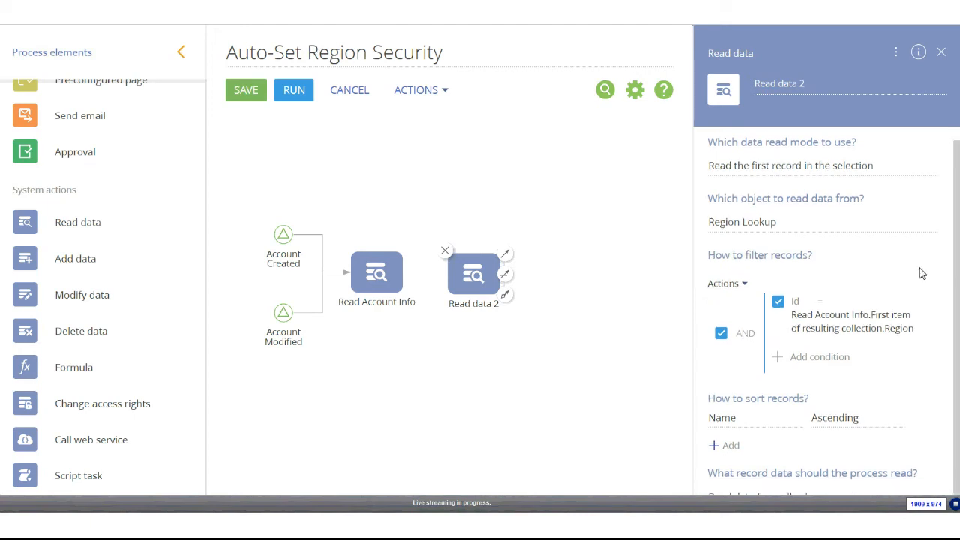
scroll(852, 495, "up", 1)
scroll(772, 487, "down", 1)
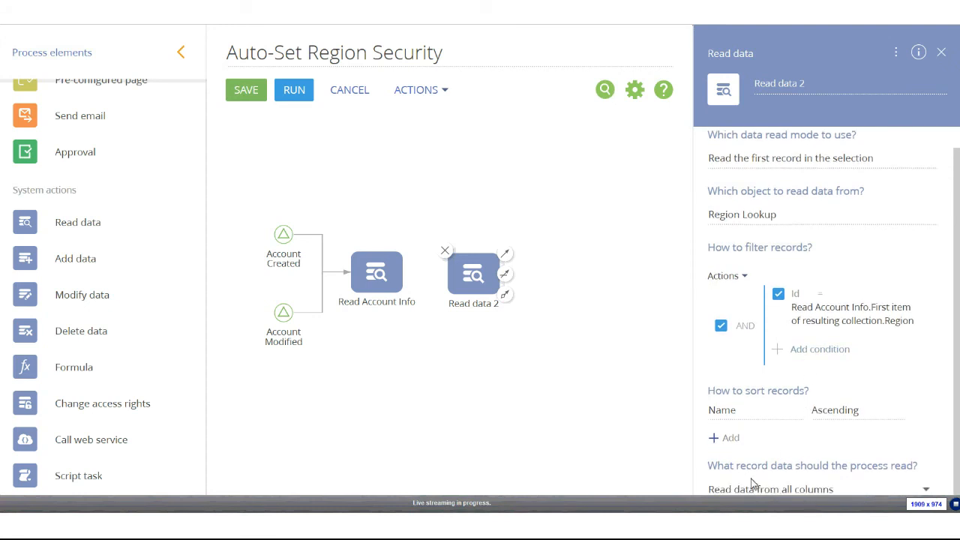
left_click(805, 490)
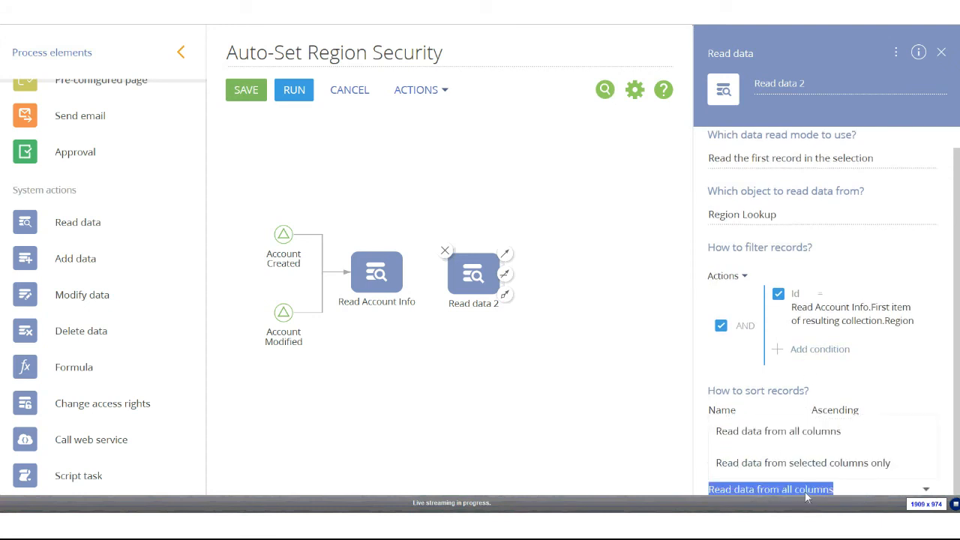
left_click(725, 463)
scroll(772, 335, "down", 1)
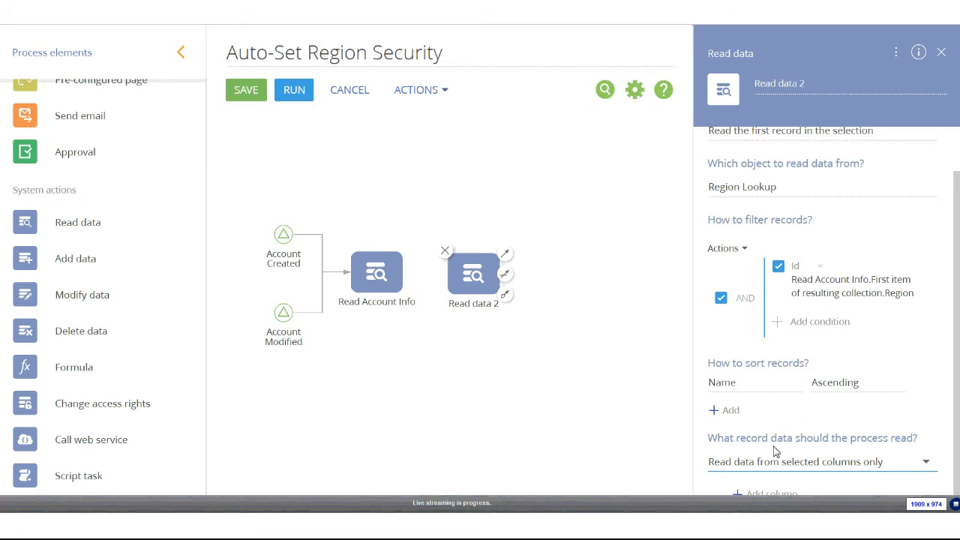
Select Organizational Roles as the only Region Lookup column for Read data 2
left_click(758, 494)
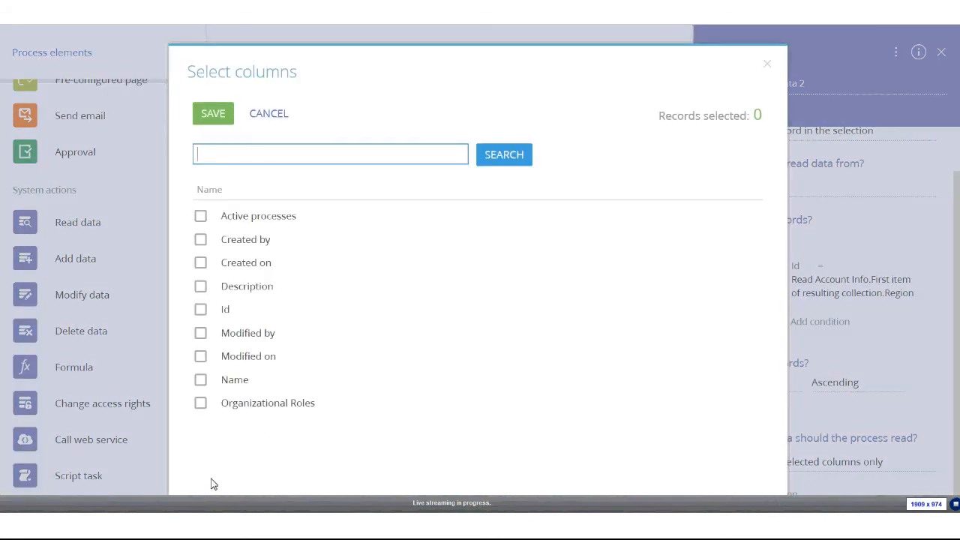
left_click(202, 407)
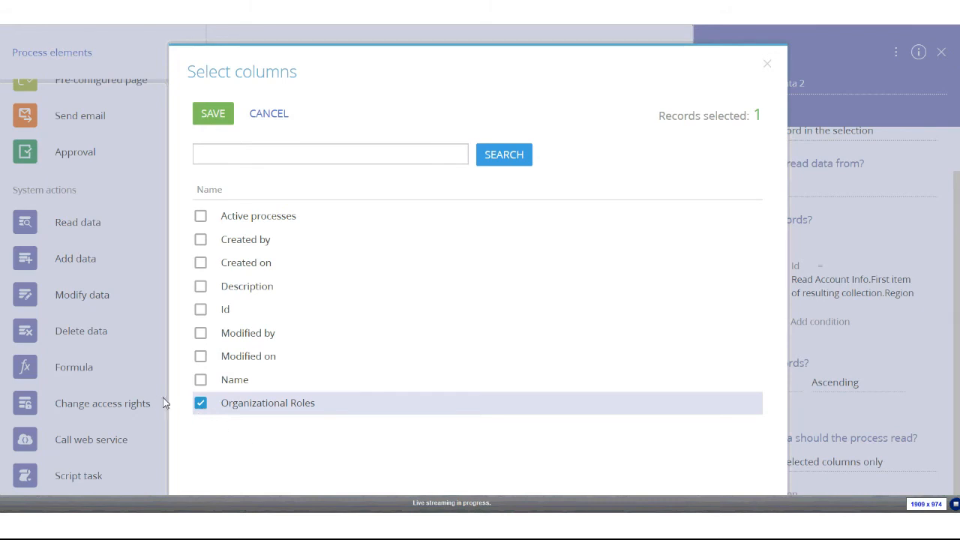
left_click(215, 113)
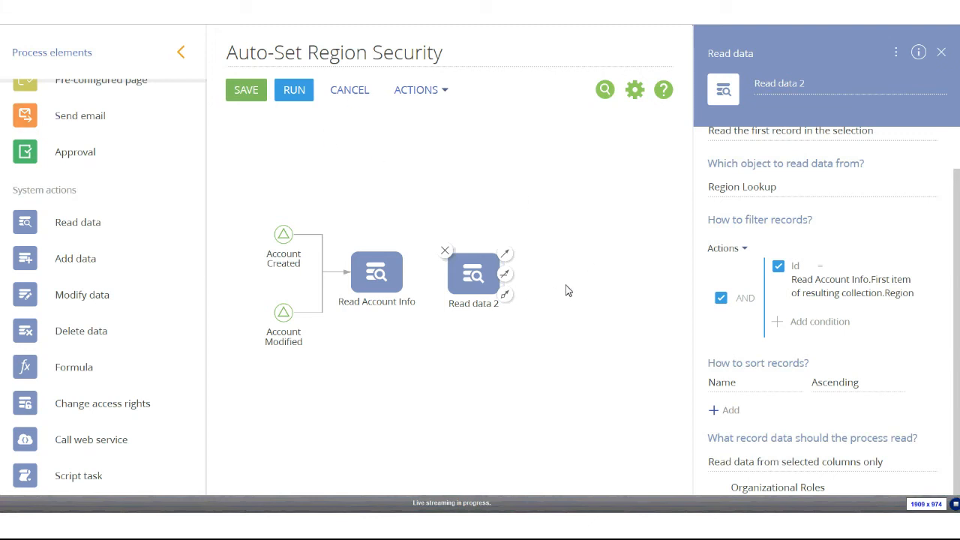
Rename the second read step to 'Read Region Lookup'
left_click_drag(474, 275, 474, 273)
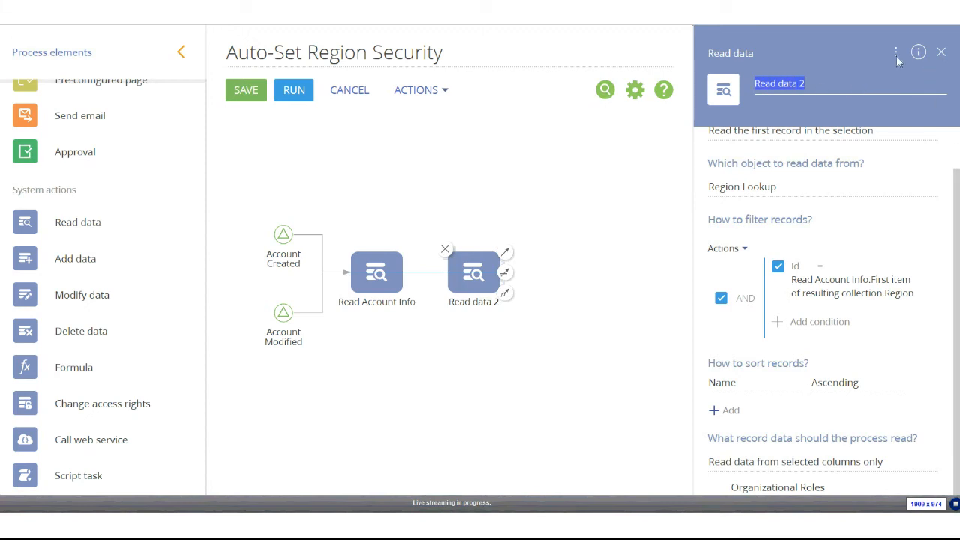
type("Rea")
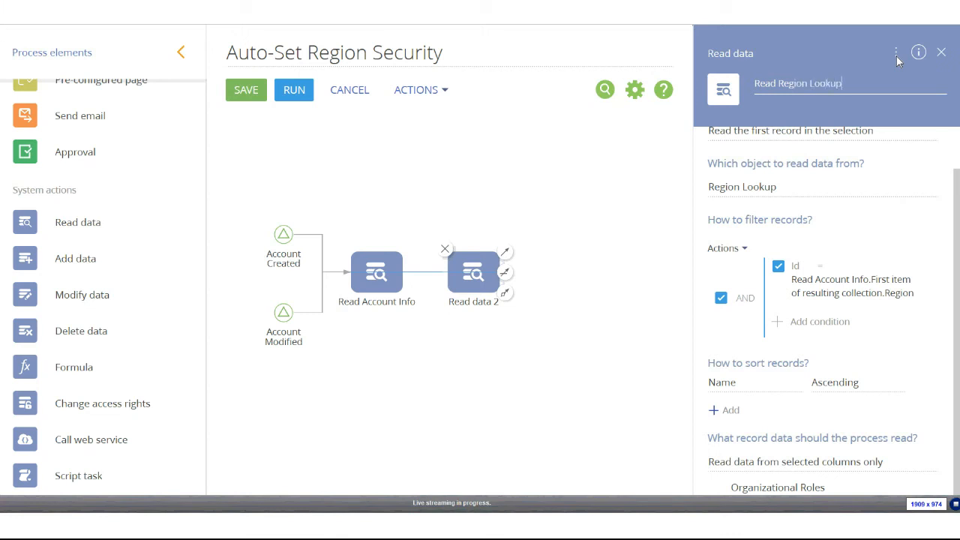
left_click(603, 221)
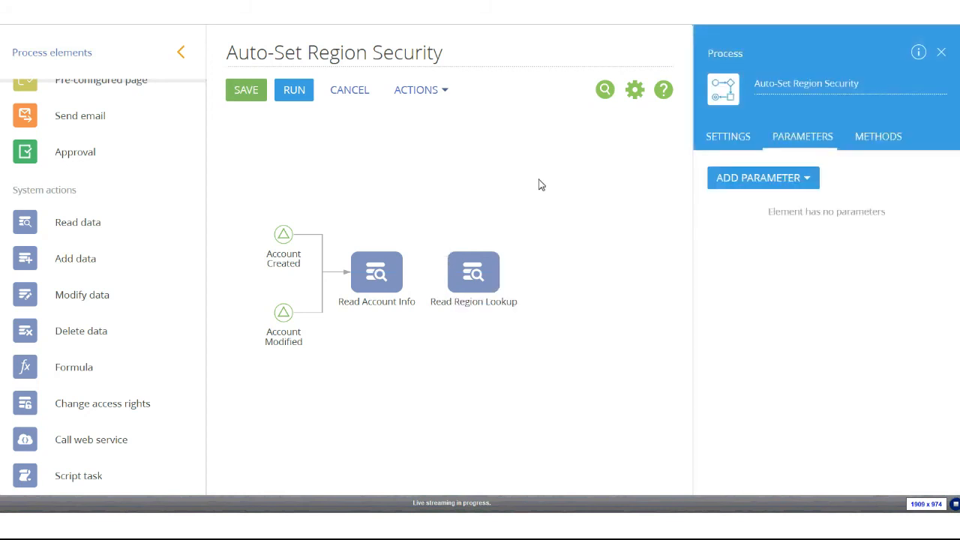
Connect a sequence flow from Read Account Info to Read Region Lookup
left_click(366, 277)
left_click_drag(410, 255, 450, 279)
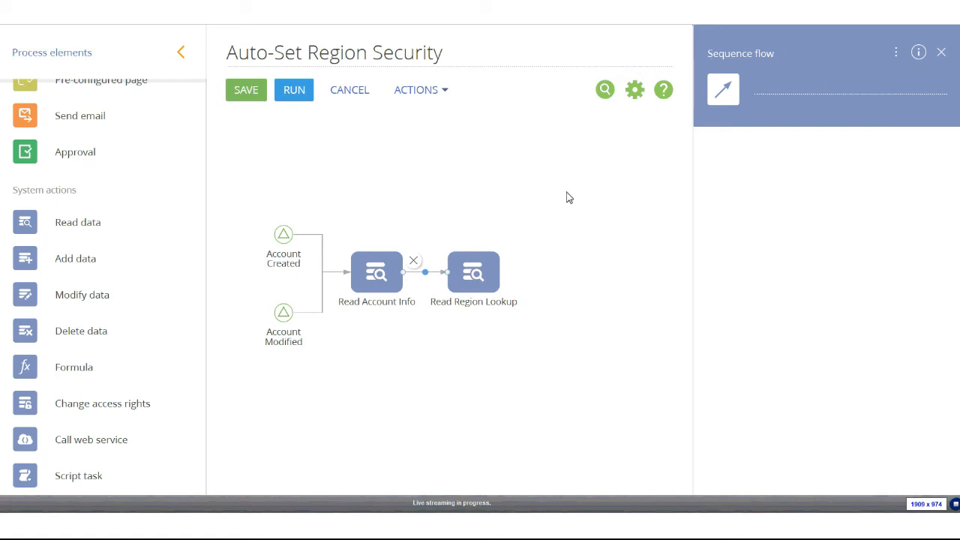
left_click(460, 165)
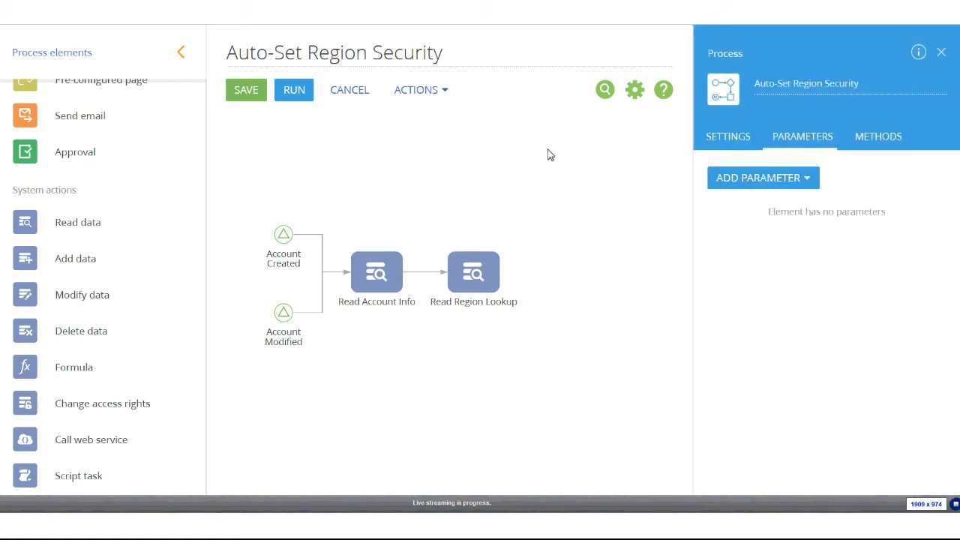
Place a Change access rights step right of Read Region Lookup, targeting the Account object
scroll(86, 225, "down", 1)
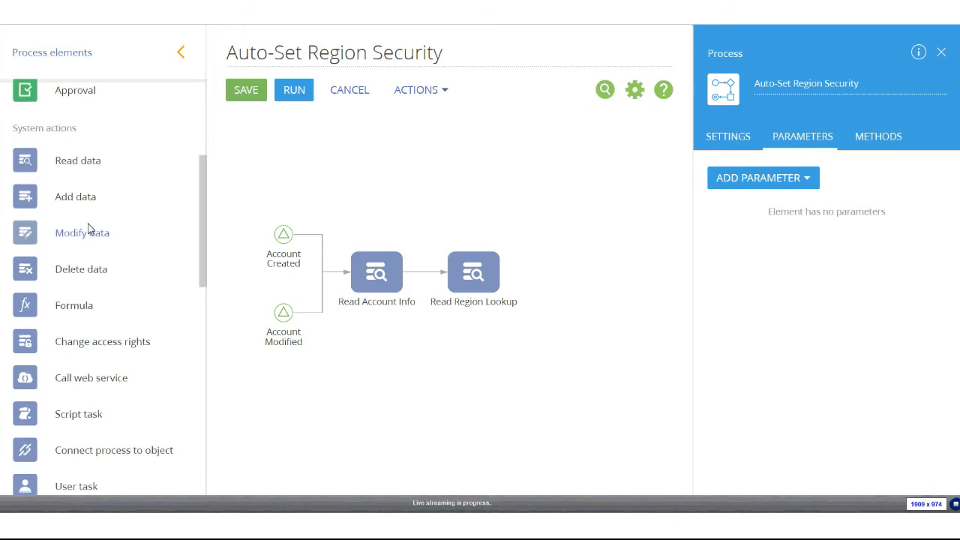
scroll(75, 315, "down", 1)
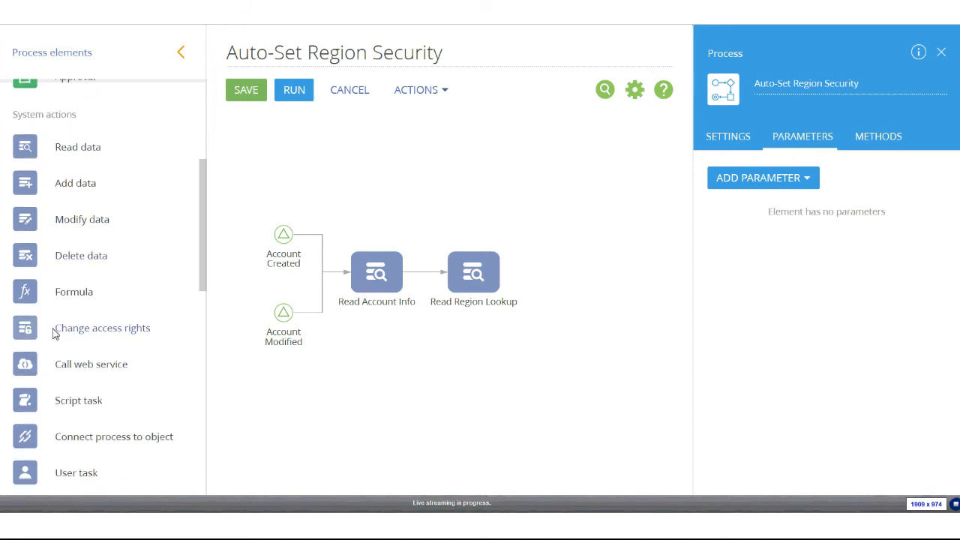
left_click_drag(132, 334, 608, 277)
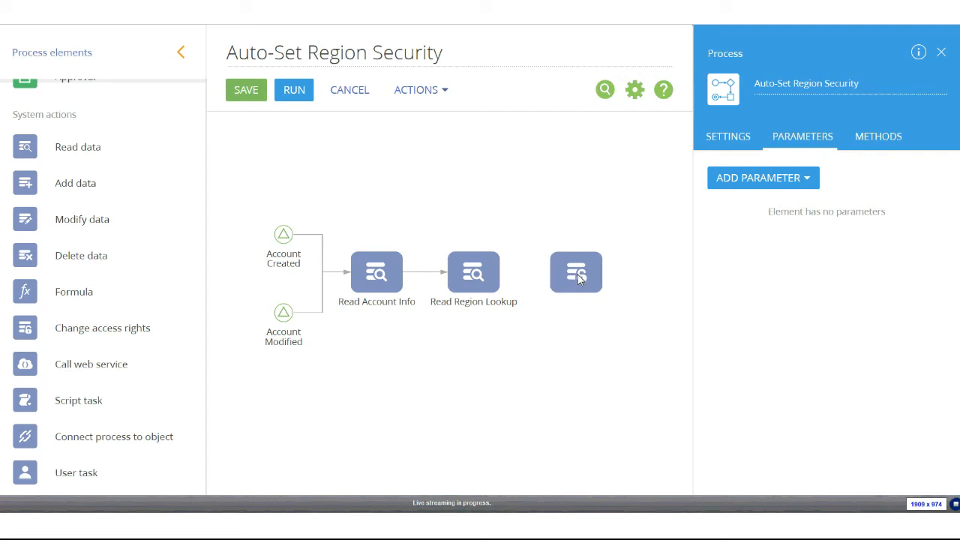
left_click_drag(572, 277, 573, 276)
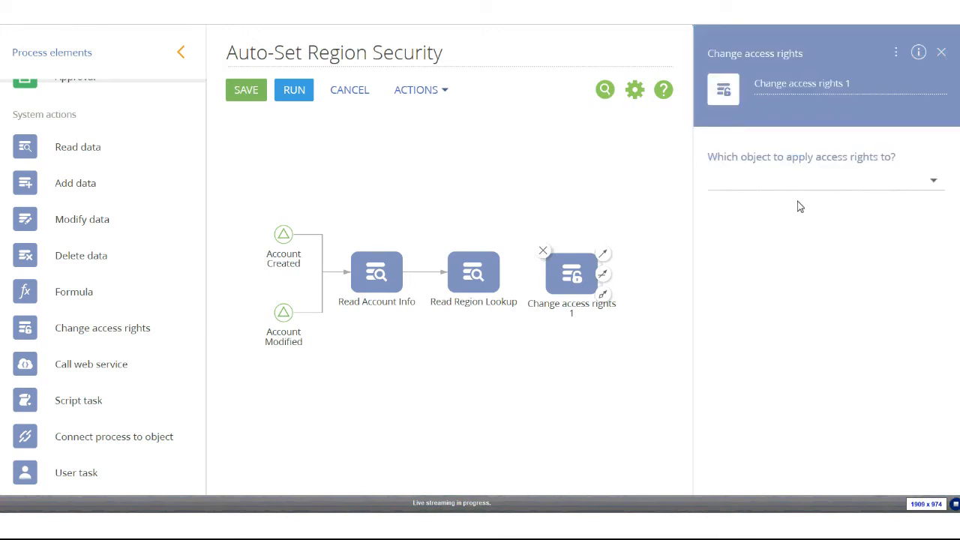
left_click(891, 185)
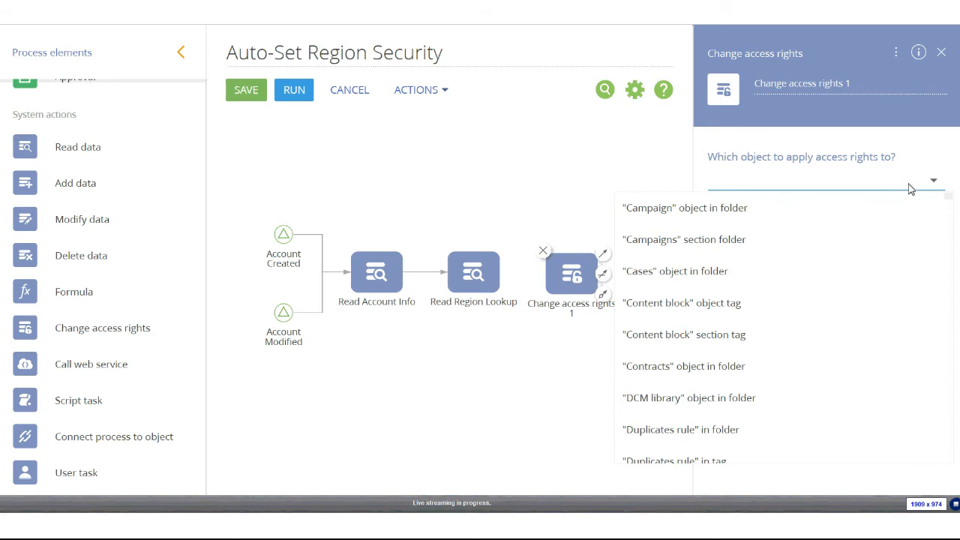
type("acc")
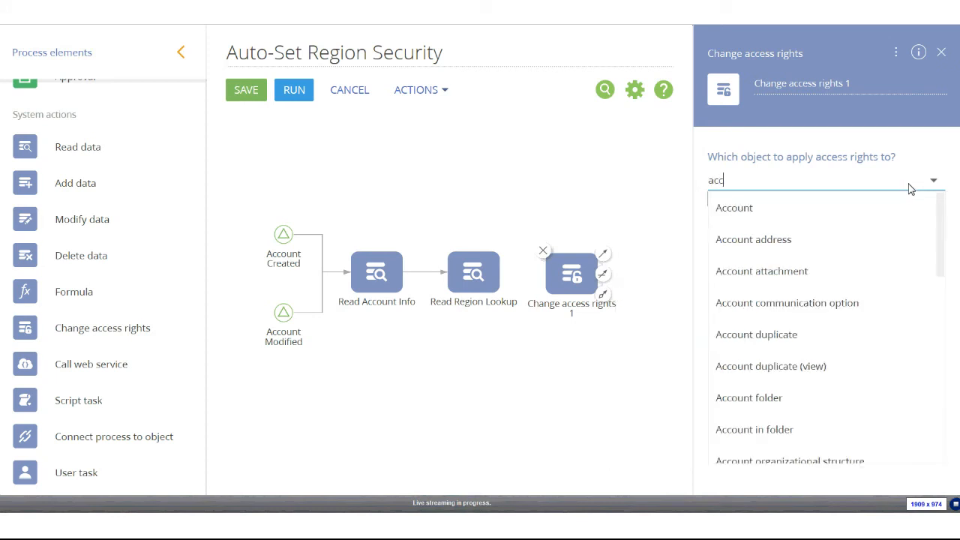
left_click(736, 207)
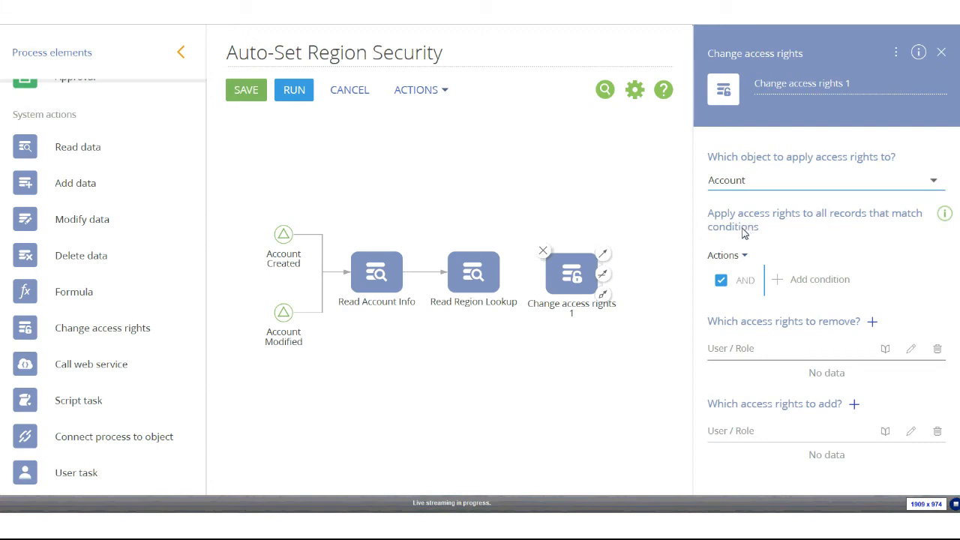
Filter the affected Accounts so Id equals the Id parameter from Read Account Info
left_click(804, 289)
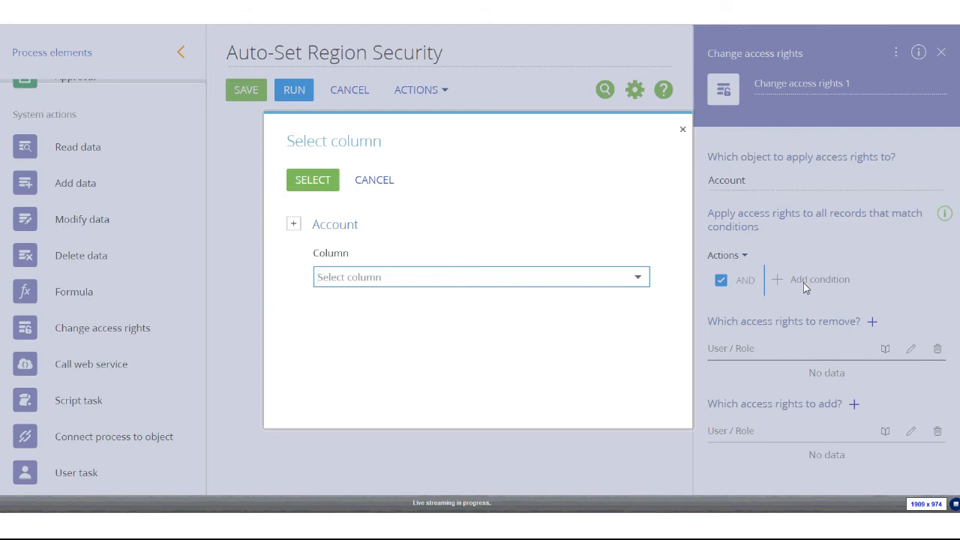
type("id")
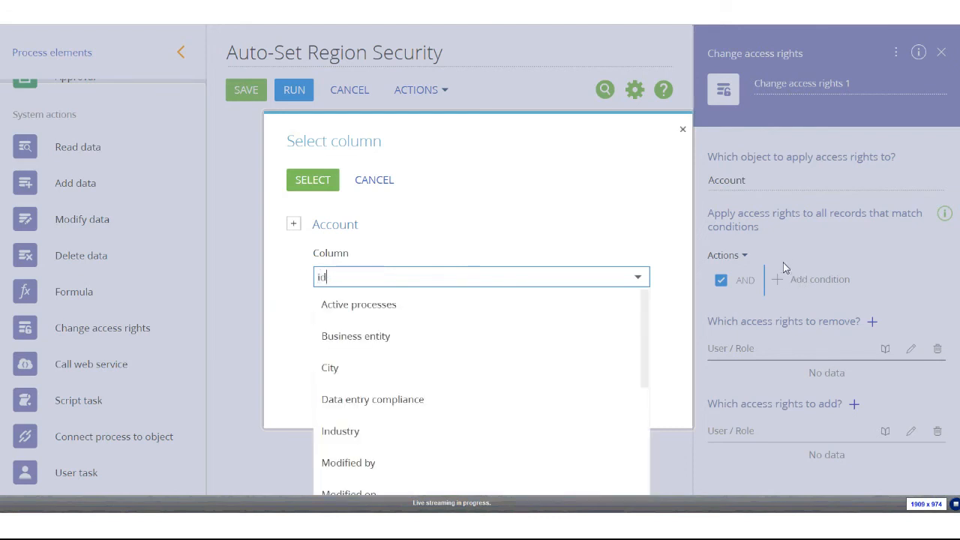
left_click(338, 302)
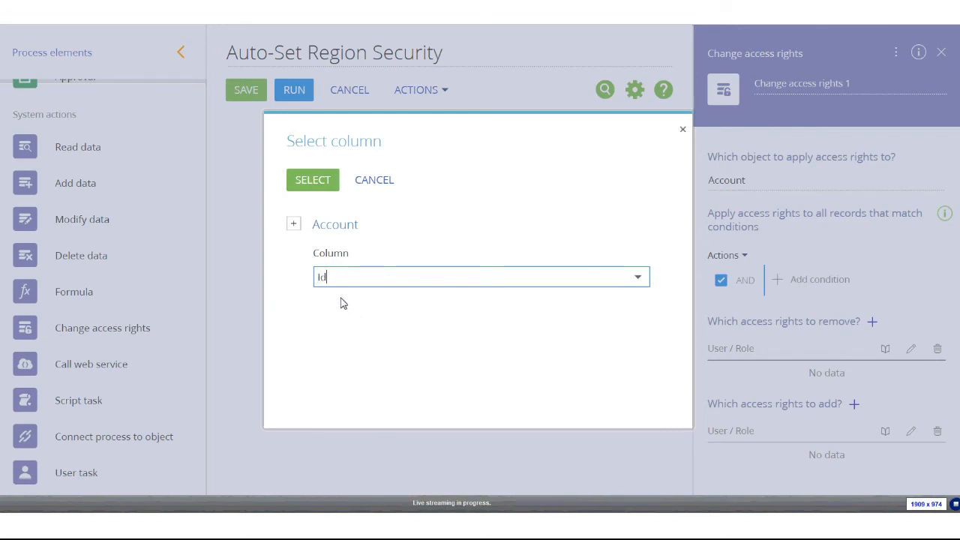
left_click(314, 188)
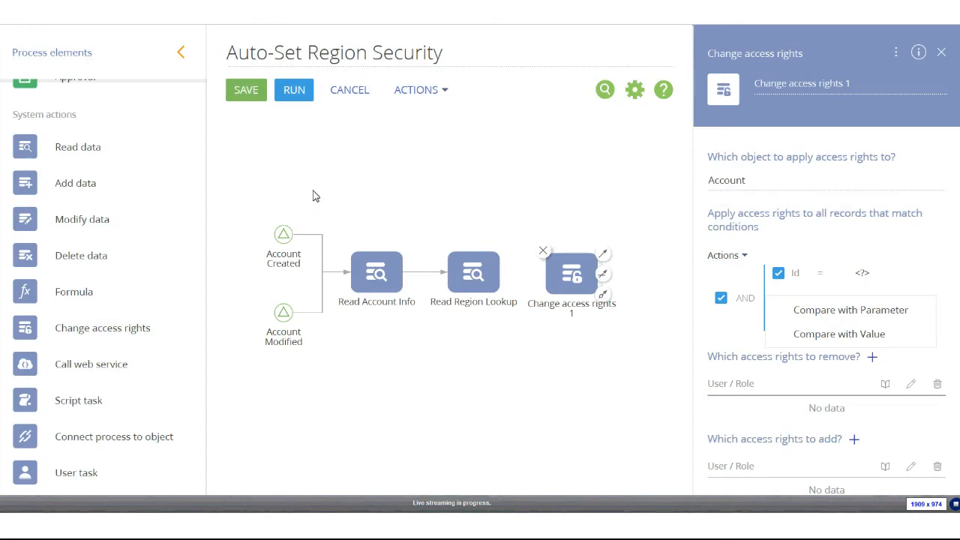
left_click(876, 310)
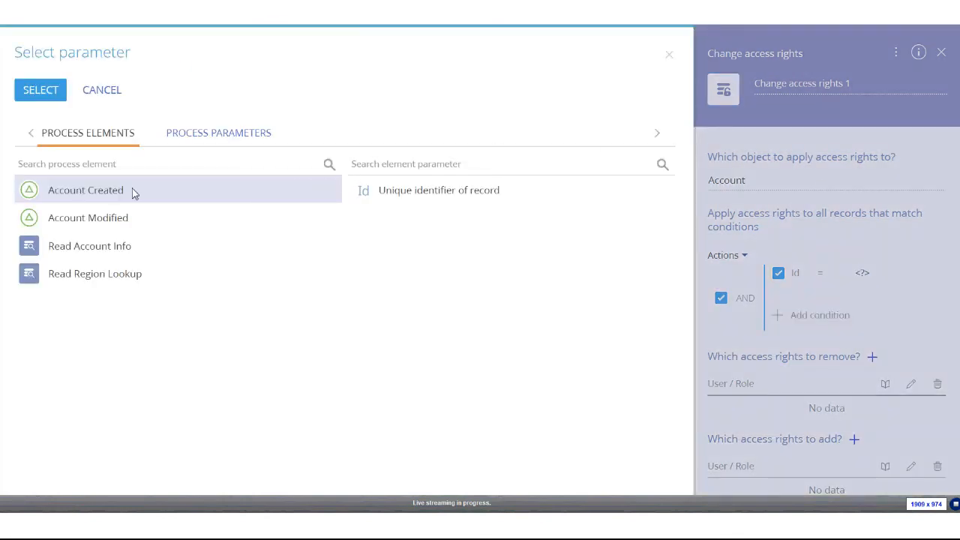
left_click(90, 249)
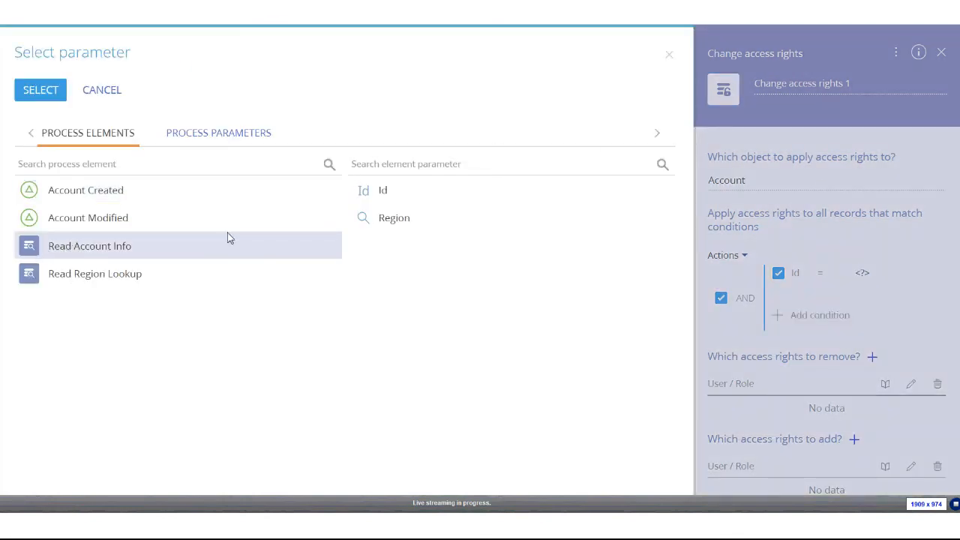
double_click(384, 197)
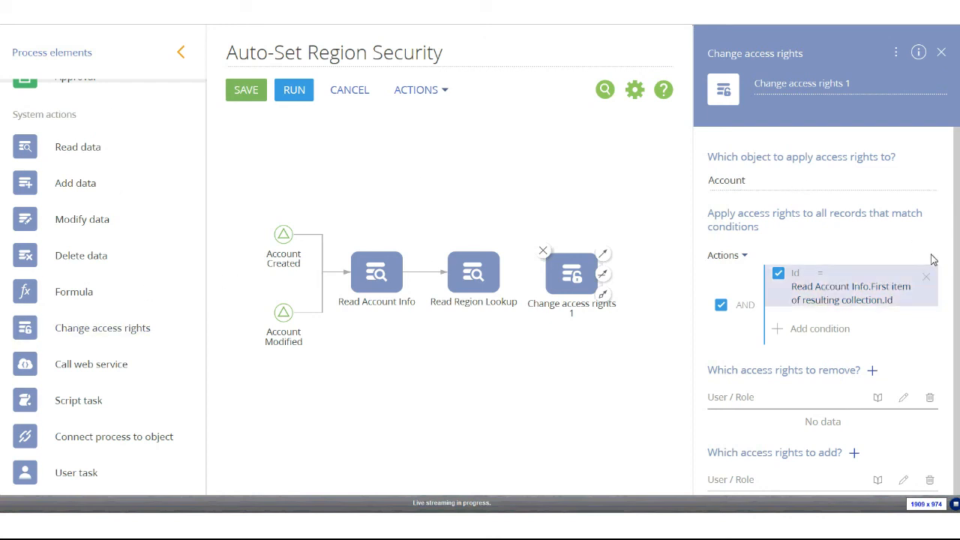
scroll(915, 270, "down", 1)
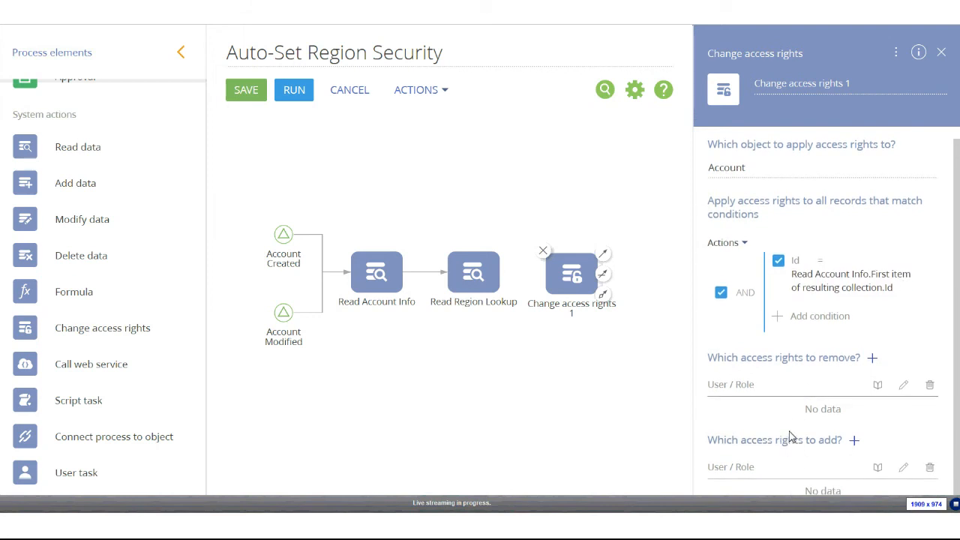
Set the step to remove existing access rights for all roles and users
left_click(873, 359)
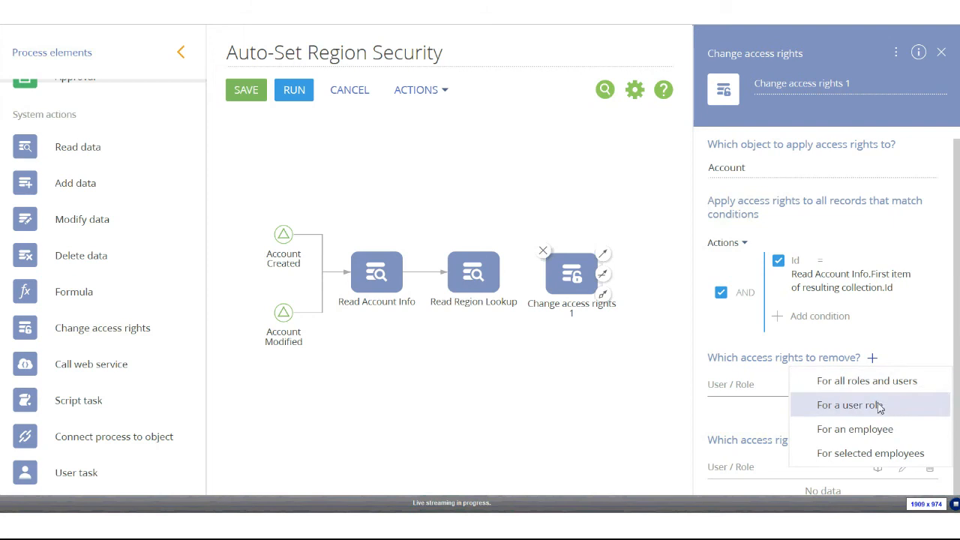
left_click(836, 384)
scroll(830, 403, "down", 1)
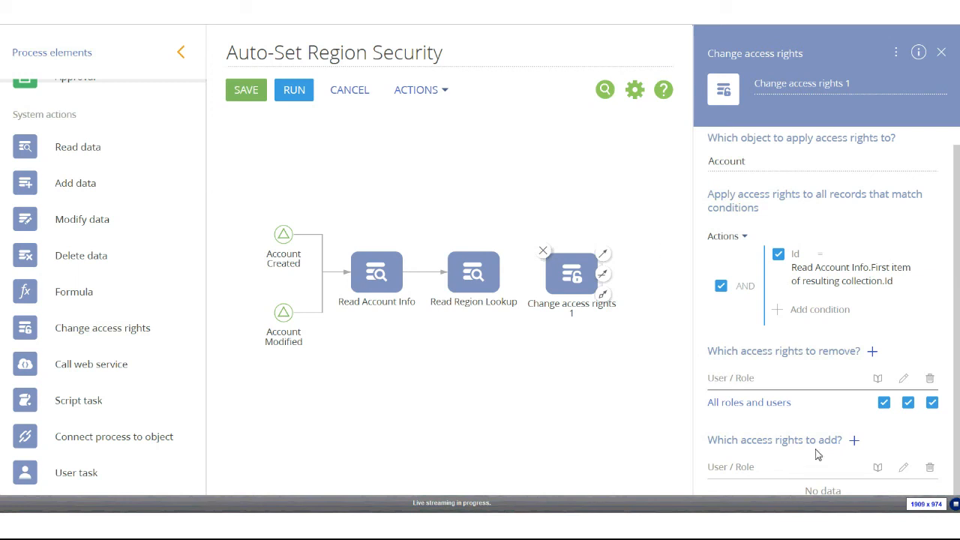
left_click(855, 441)
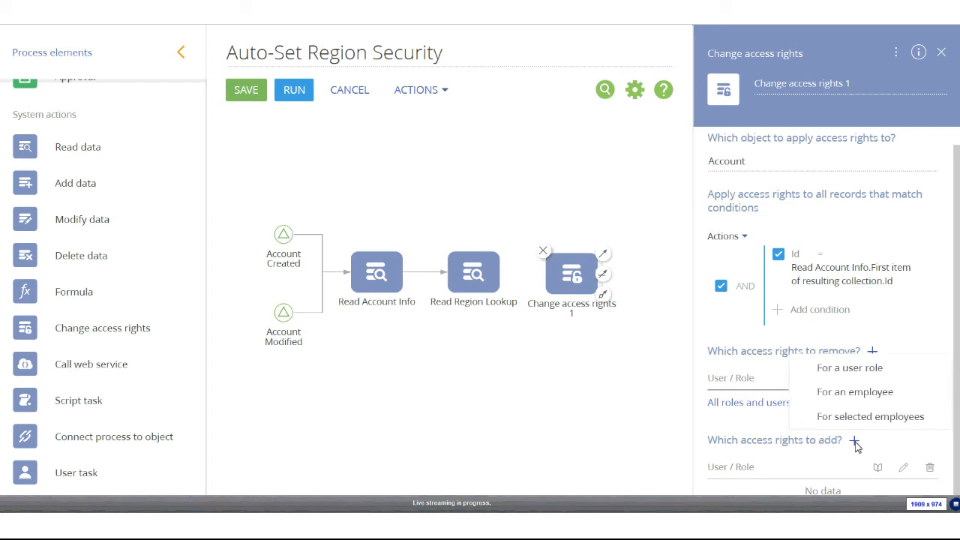
Grant the Read Region Lookup Organizational Roles role read and edit rights, with delete unchecked
left_click(843, 369)
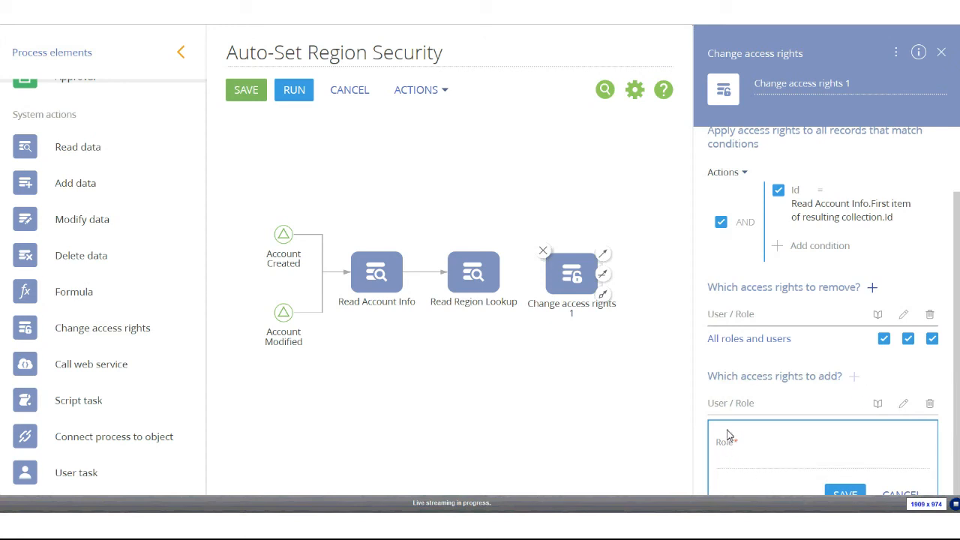
left_click(914, 462)
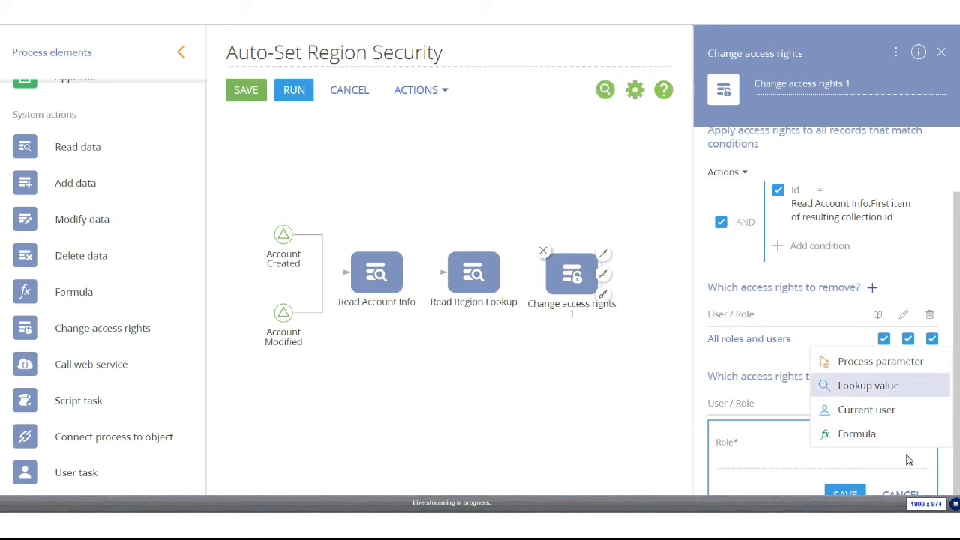
left_click(864, 366)
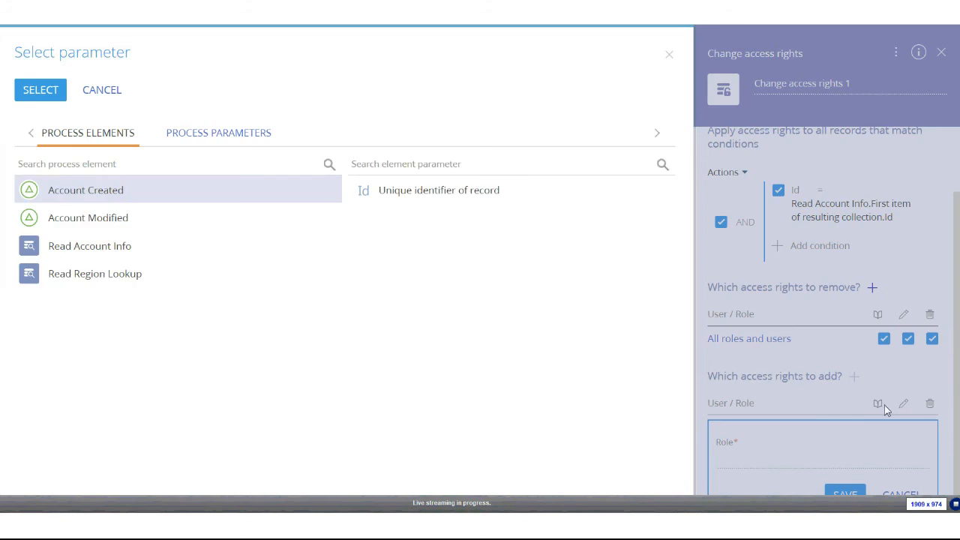
left_click(96, 279)
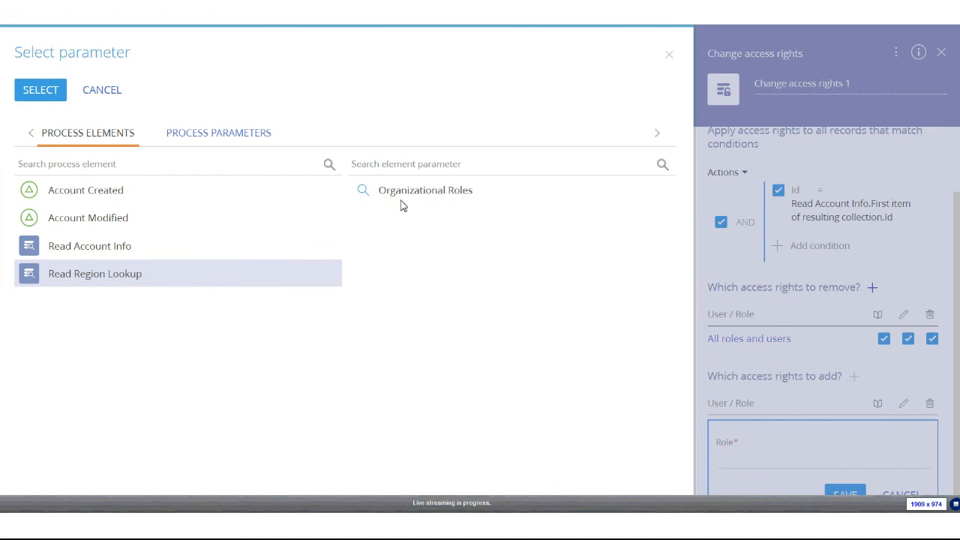
double_click(416, 190)
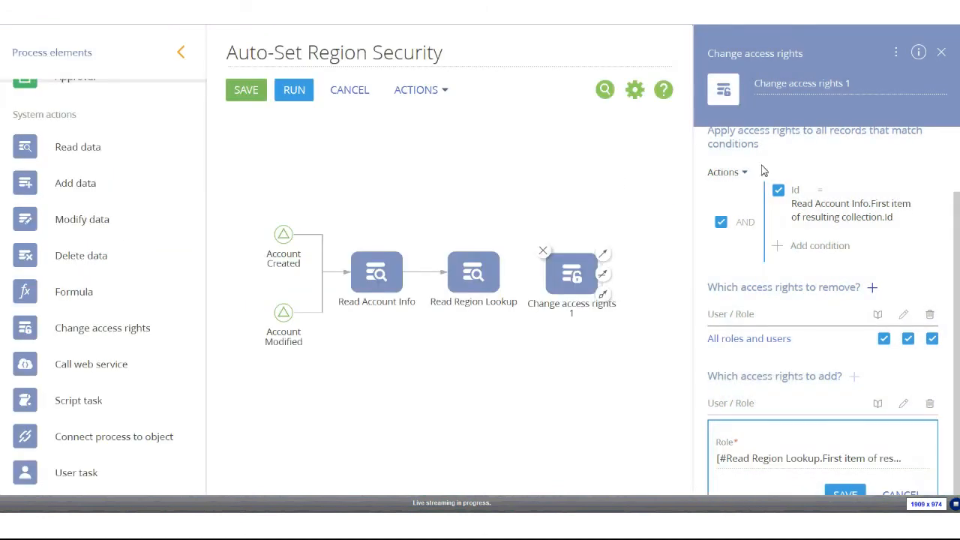
scroll(709, 313, "down", 1)
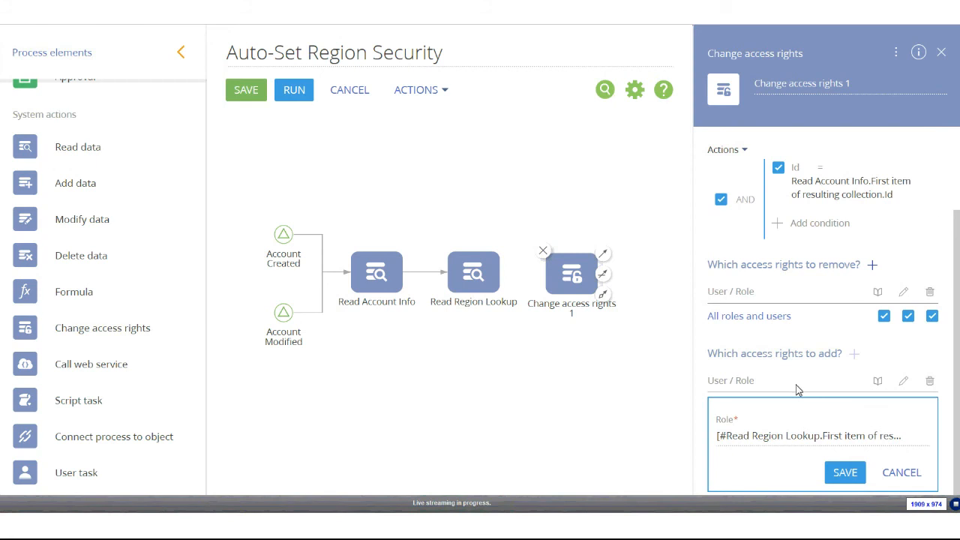
left_click(845, 472)
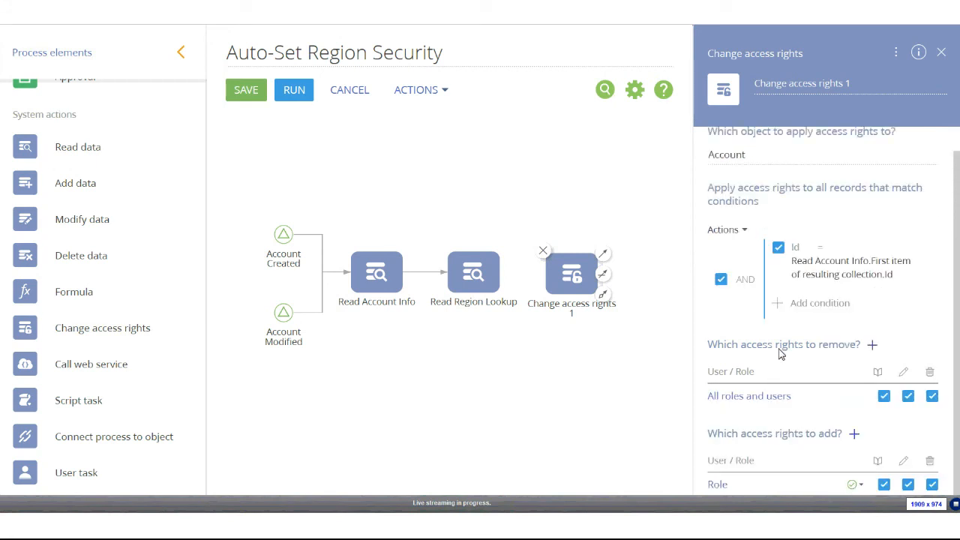
left_click(932, 485)
Enter 'Set Account Security' as the access-rights step's name
left_click(851, 79)
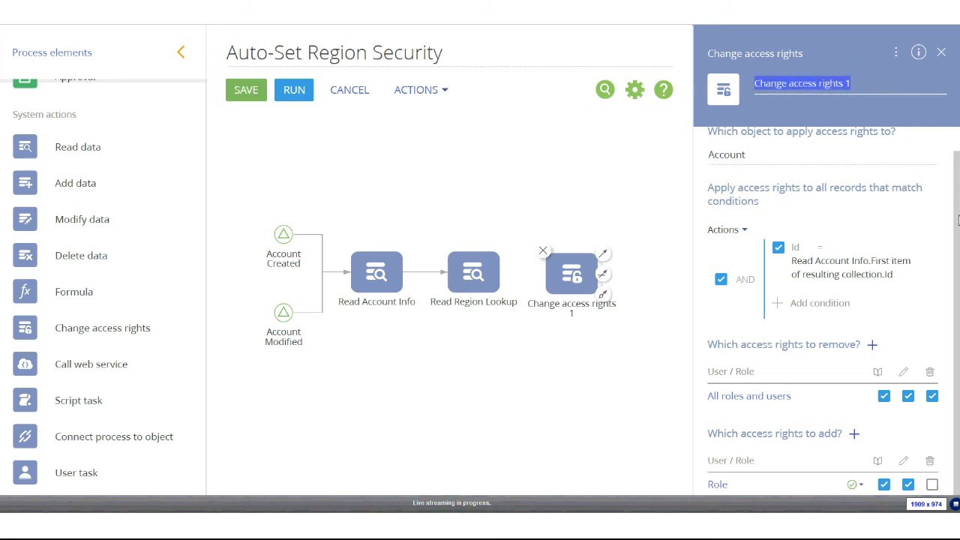
type("Set Account Security")
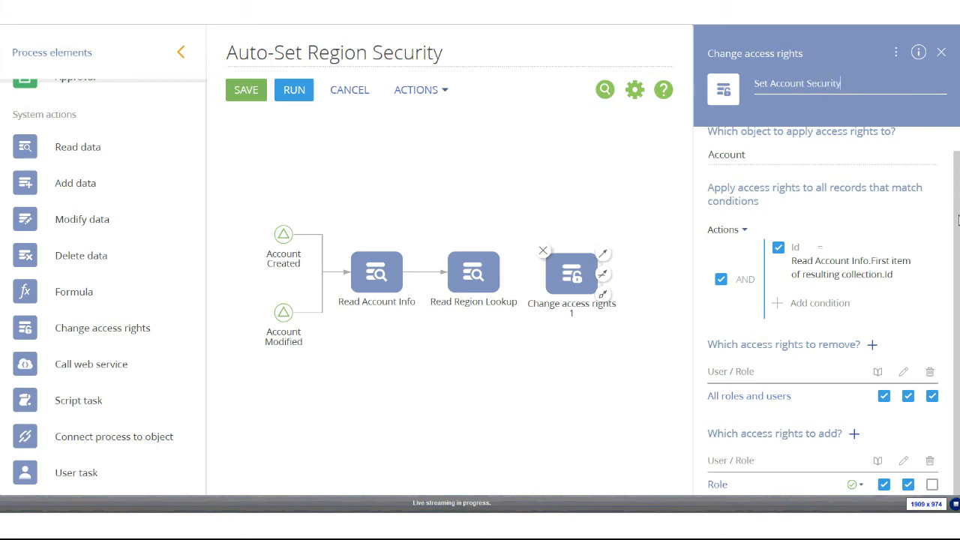
Commit the name, then shift Read Region Lookup and Set Account Security left toward Read Account Info
left_click(392, 237)
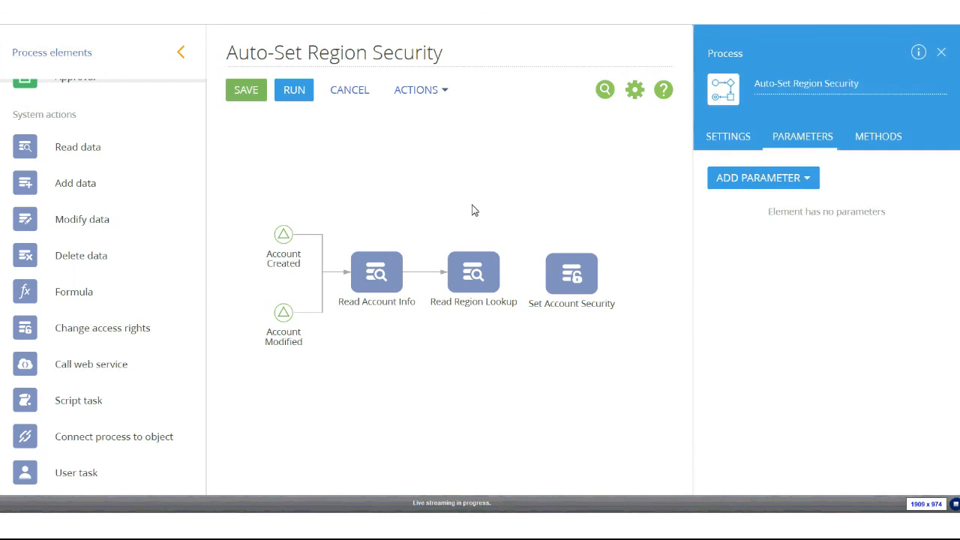
left_click(492, 255)
left_click(509, 261)
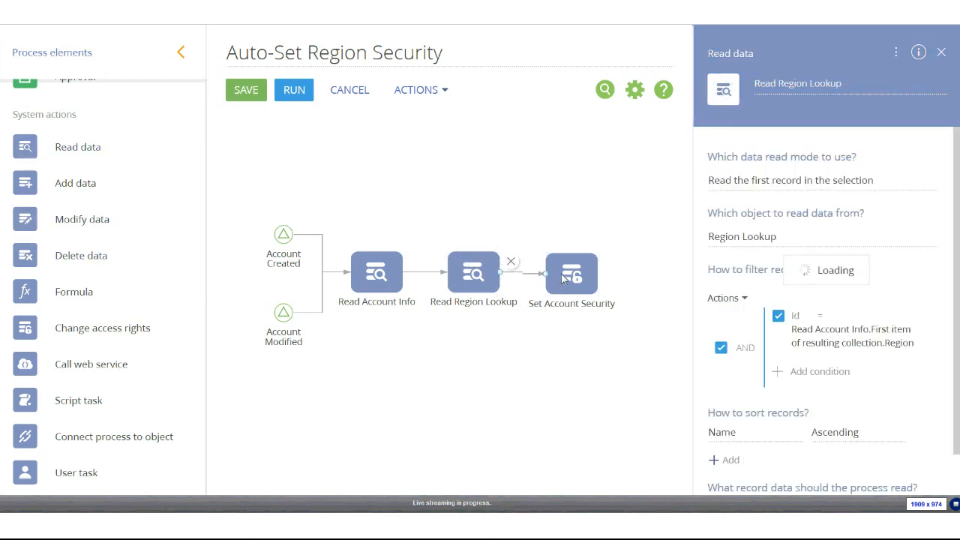
left_click_drag(566, 275, 552, 275)
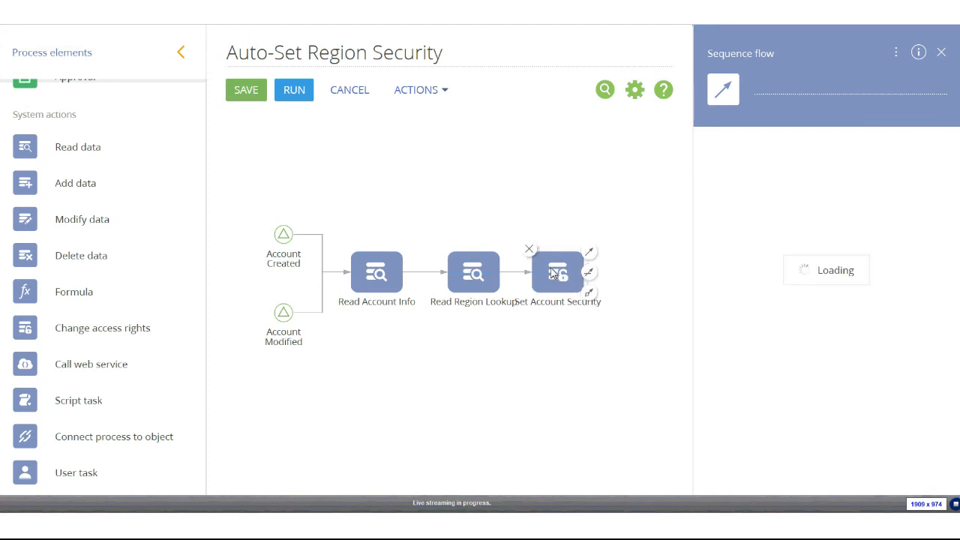
left_click_drag(473, 278, 453, 275)
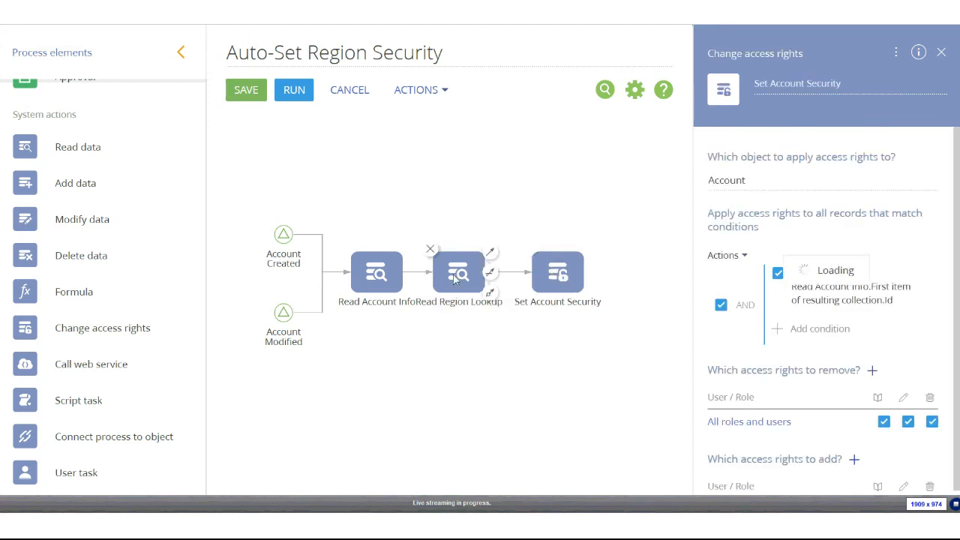
left_click(384, 277)
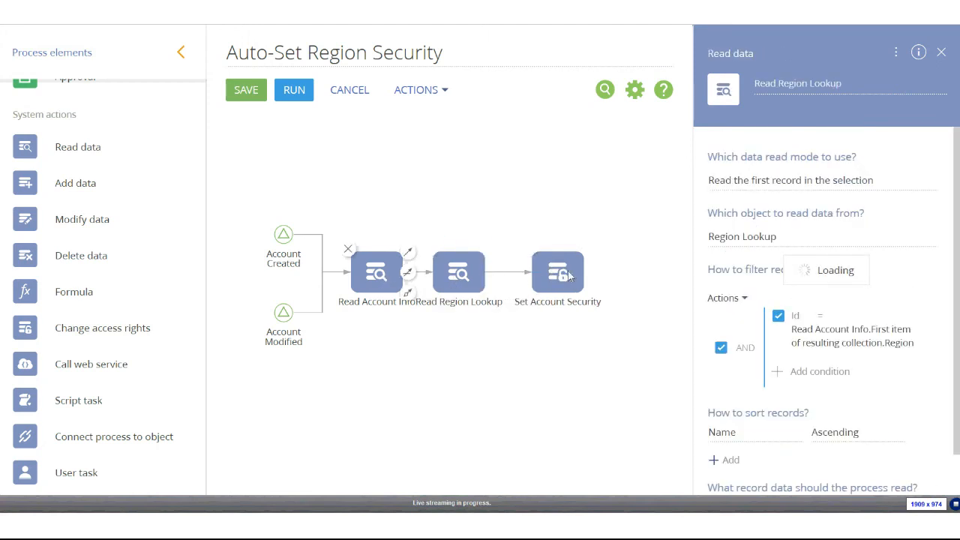
left_click(567, 279)
left_click_drag(568, 279, 541, 280)
scroll(75, 267, "down", 3)
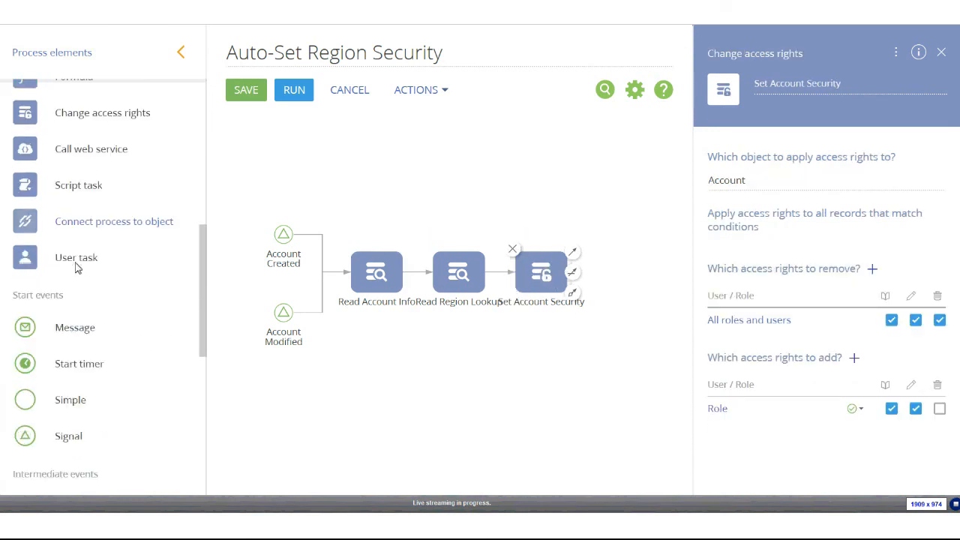
scroll(78, 274, "down", 3)
Add a Terminate end event connected after Set Account Security
left_click_drag(90, 471, 621, 291)
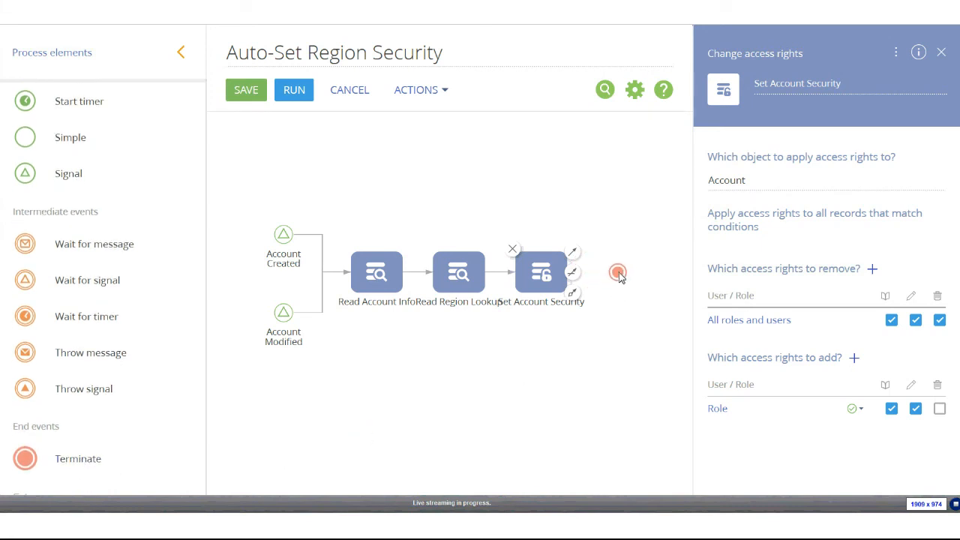
left_click(537, 286)
left_click_drag(571, 266, 618, 275)
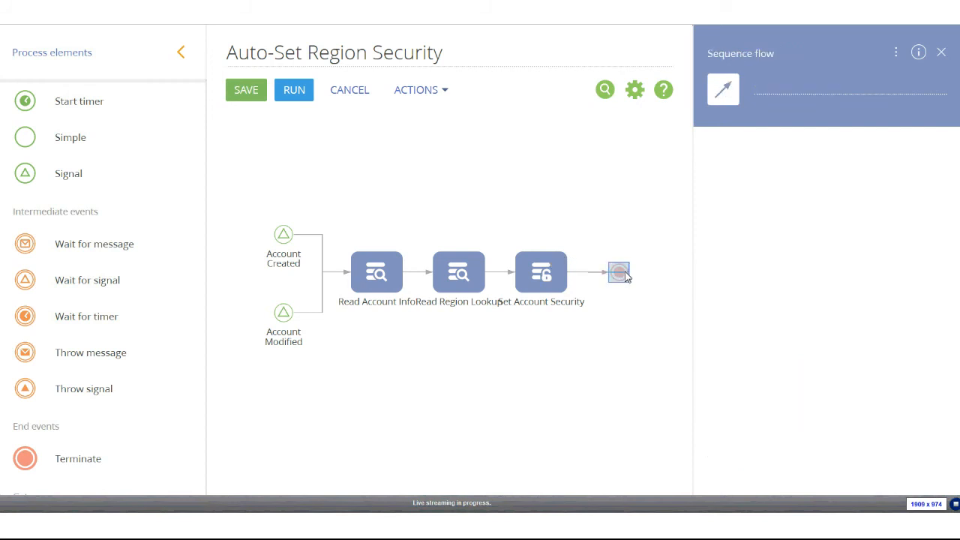
left_click(625, 275)
Save the Auto-Set Region Security process and close the designer
left_click(539, 143)
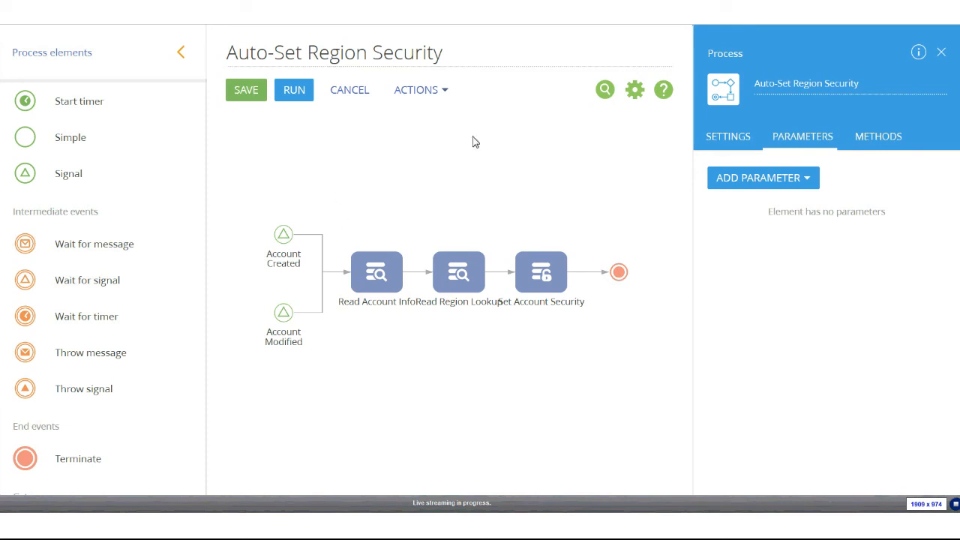
left_click(247, 91)
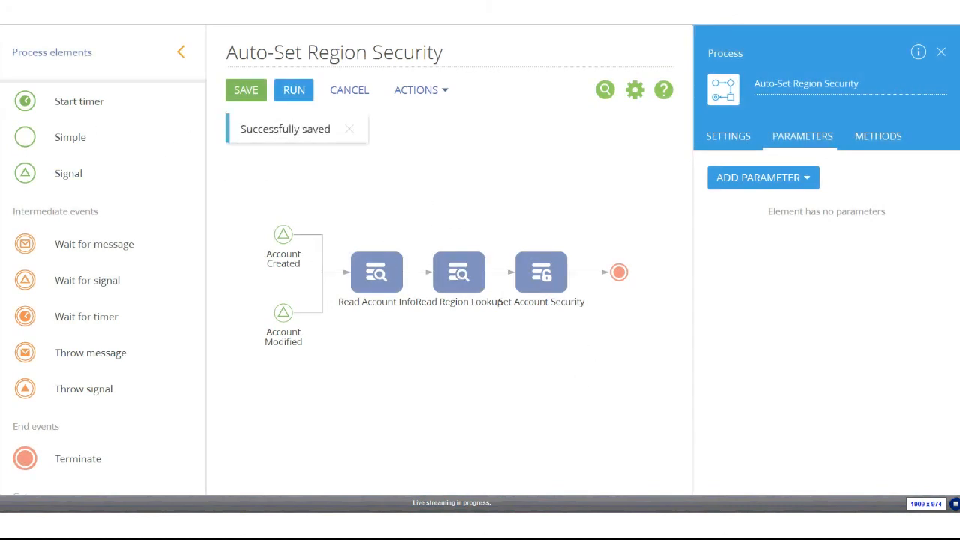
key("ctrl+w")
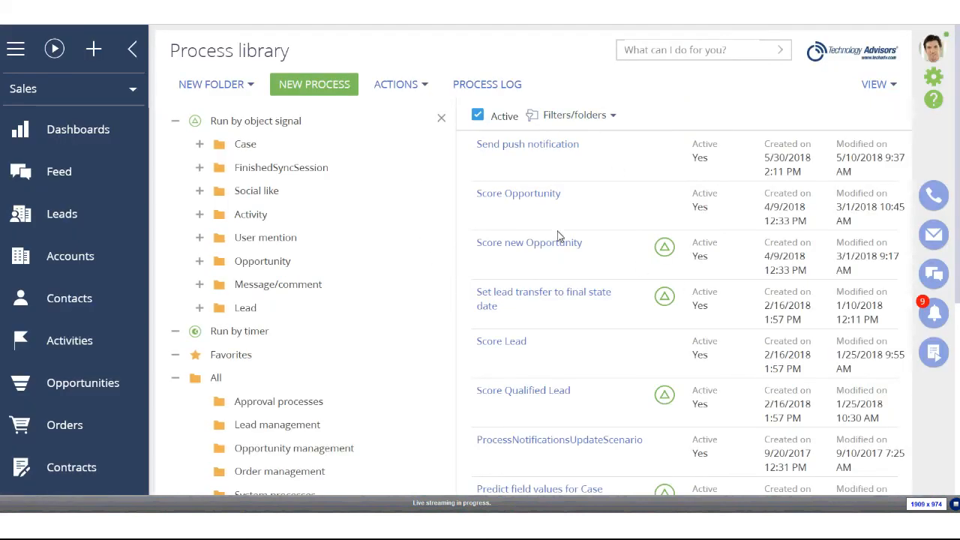
Filter Accounts by name containing 'tech' and open Technology Advisors
left_click(88, 265)
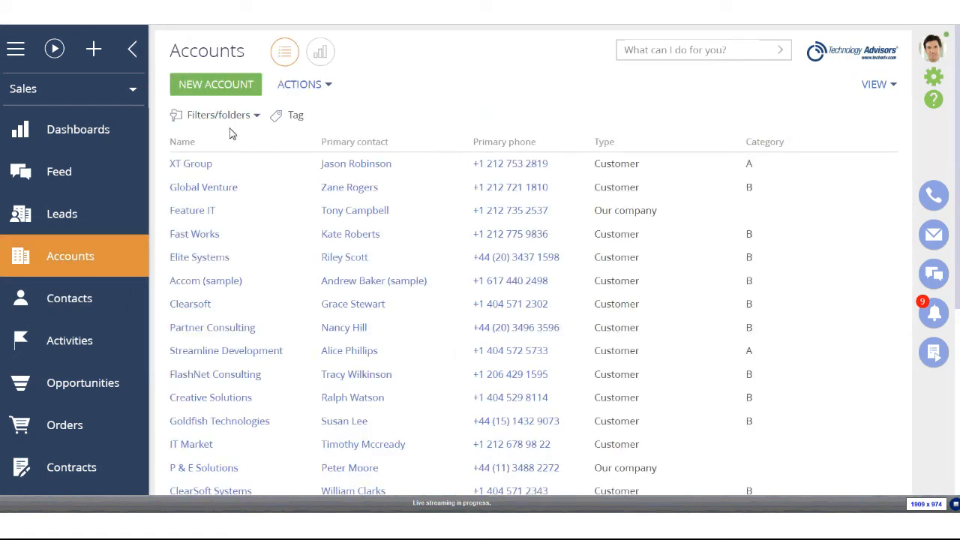
left_click(255, 116)
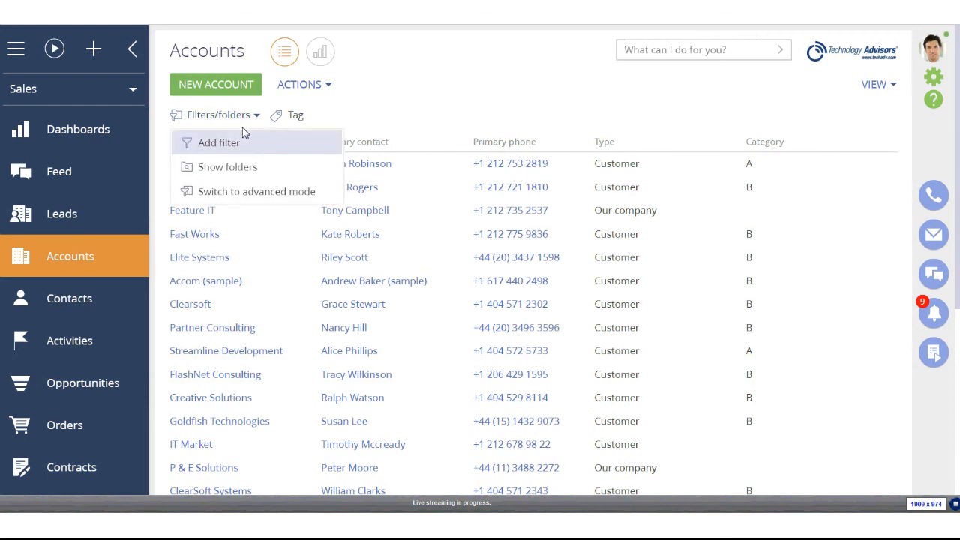
left_click(273, 143)
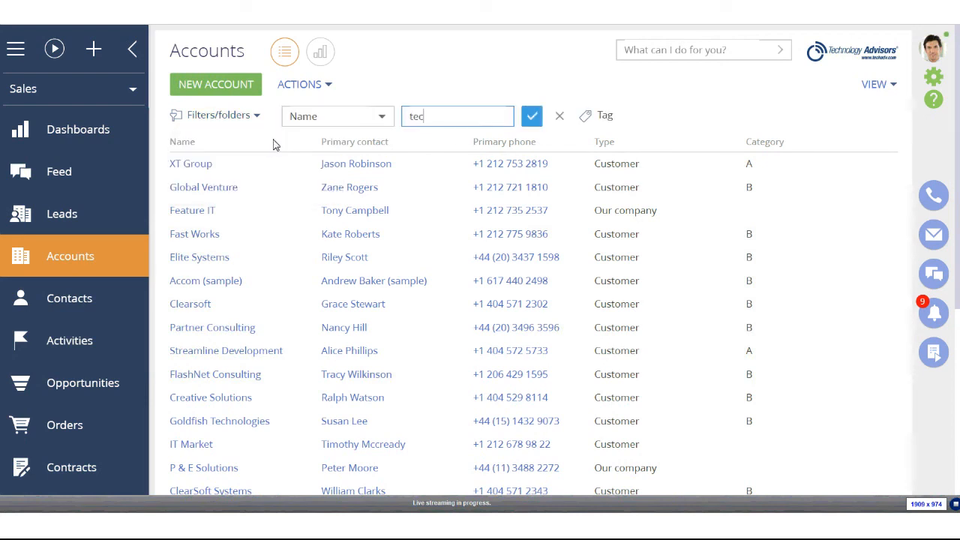
type("tech")
key("Return")
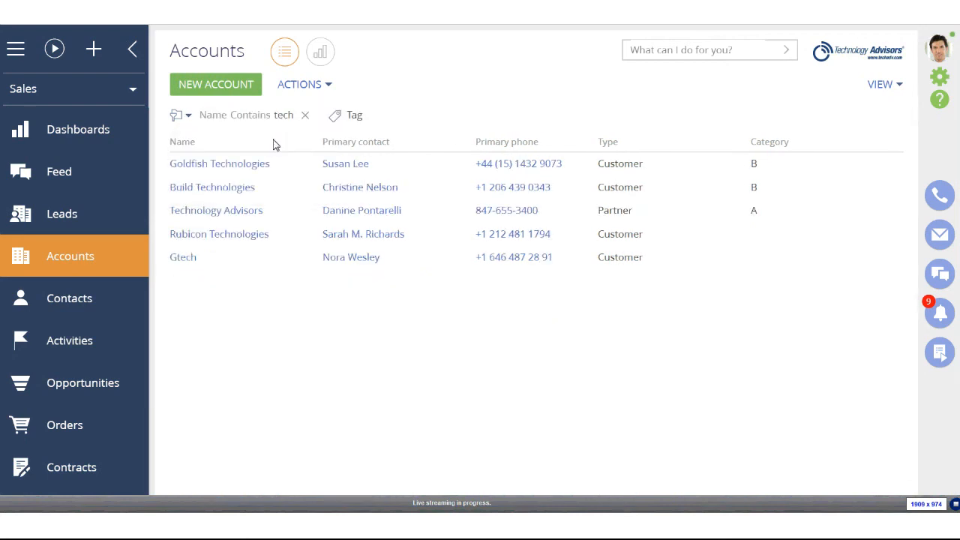
left_click(265, 212)
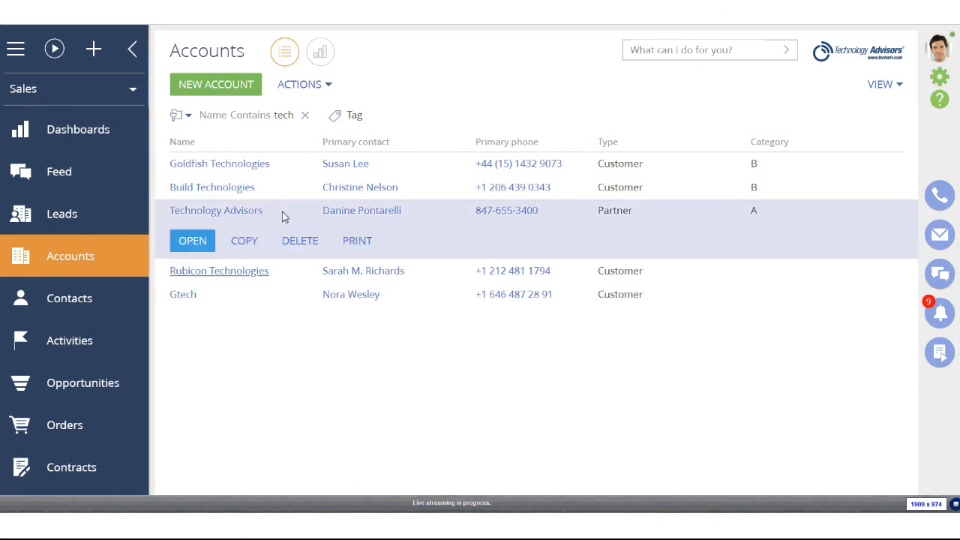
left_click(196, 240)
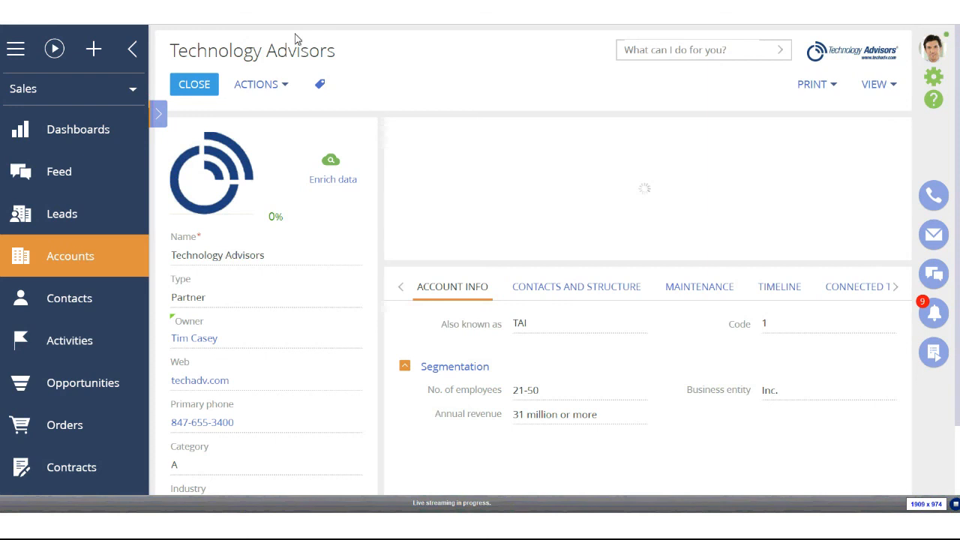
left_click(278, 84)
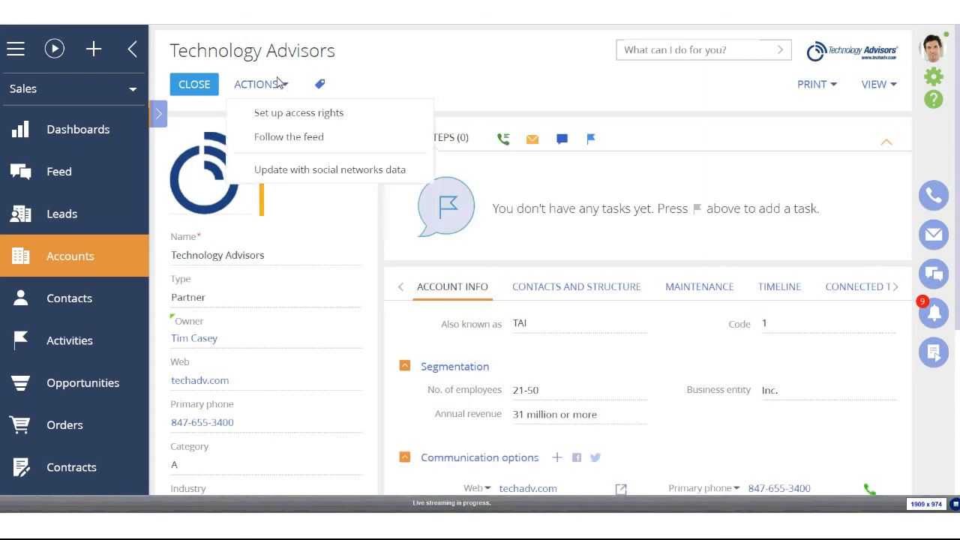
left_click(320, 113)
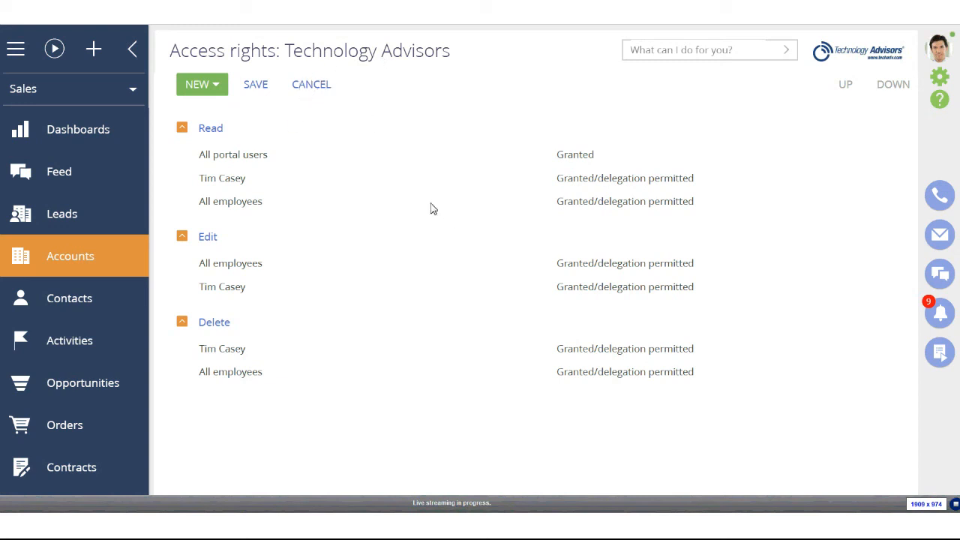
left_click(311, 84)
scroll(311, 240, "down", 3)
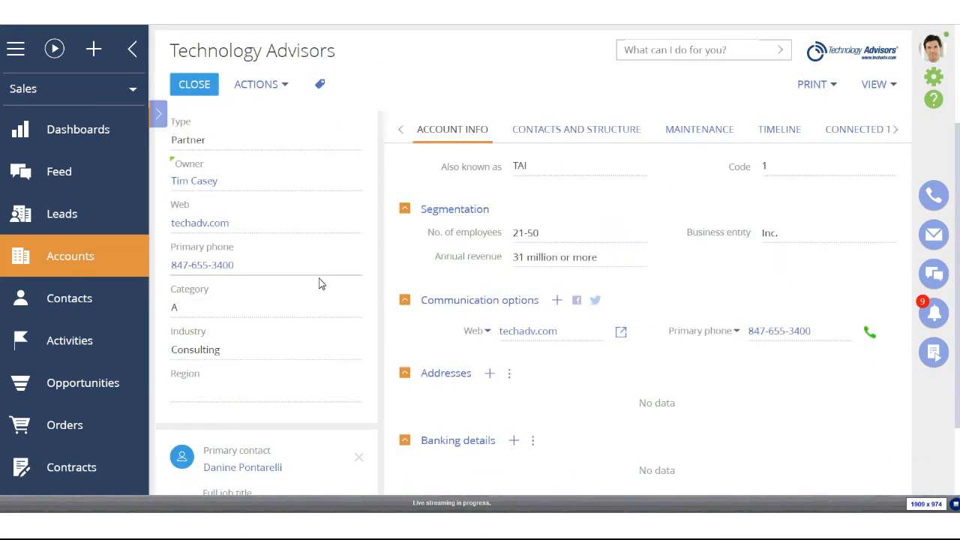
Set the region to Central Region, save, and view the account's resulting access rights
scroll(319, 283, "down", 1)
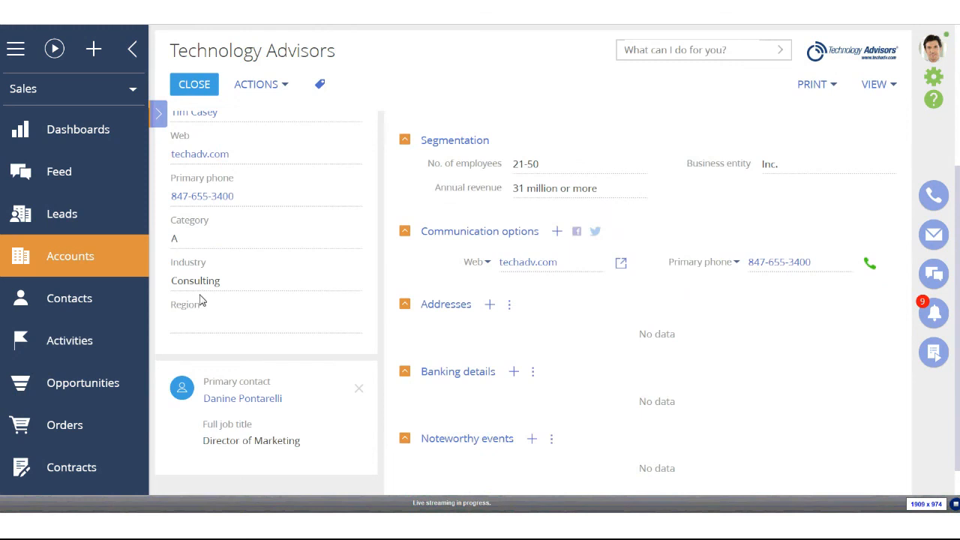
left_click(358, 325)
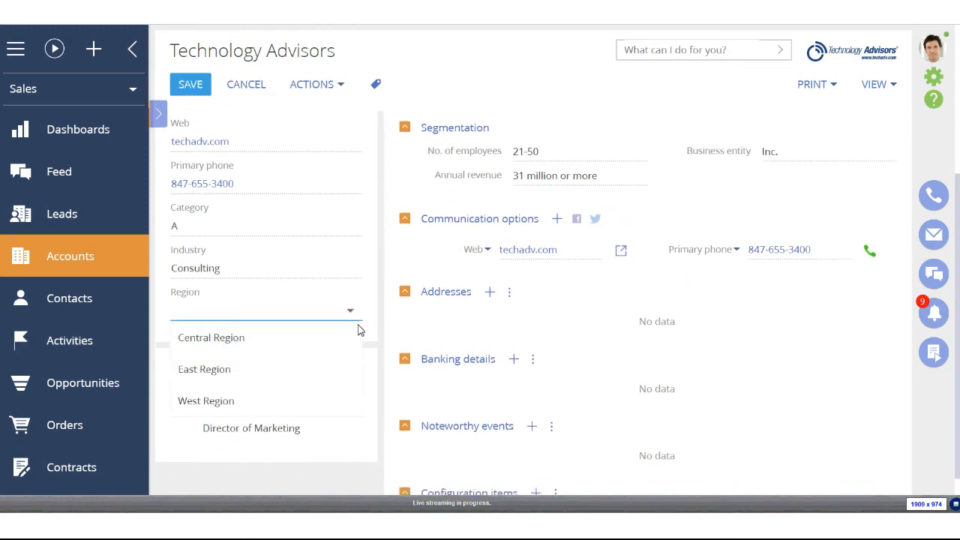
left_click(217, 346)
scroll(262, 343, "up", 3)
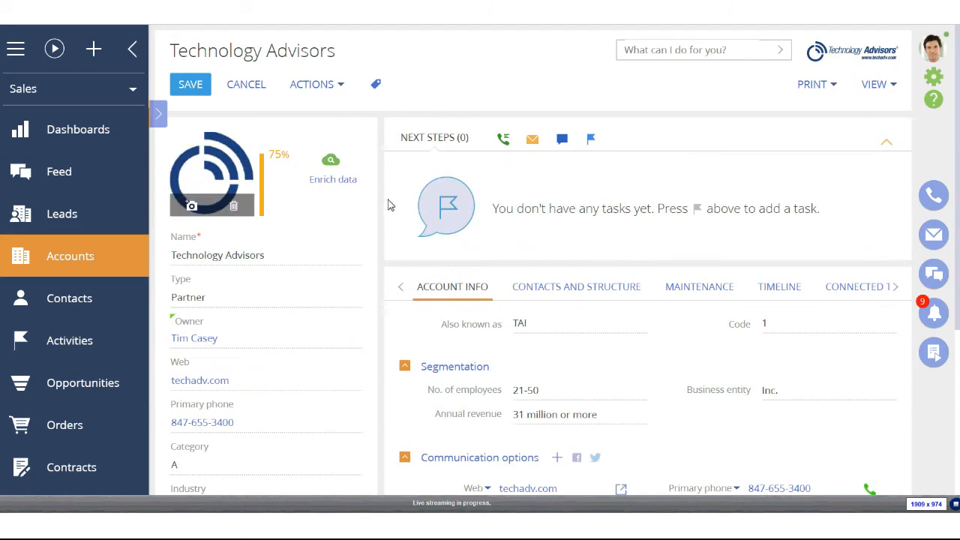
left_click(190, 85)
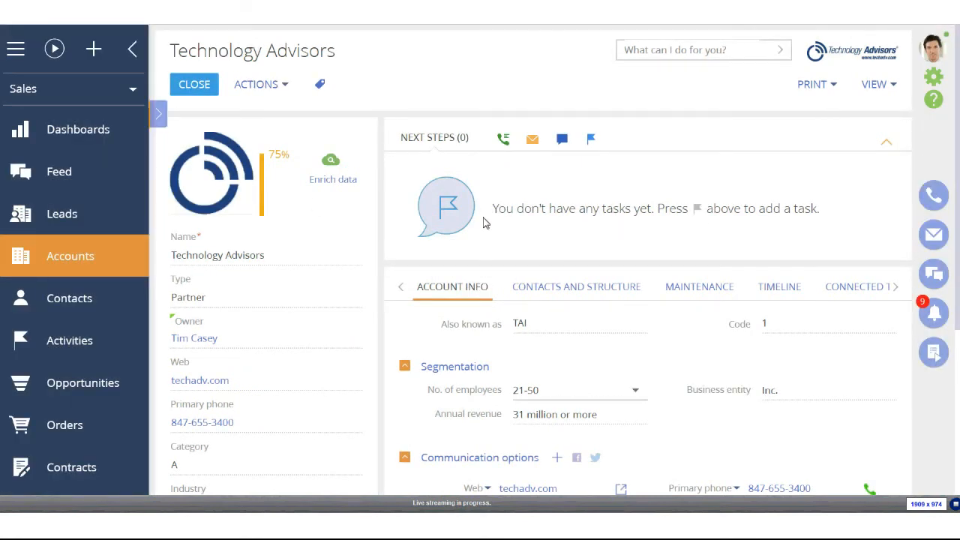
left_click(278, 84)
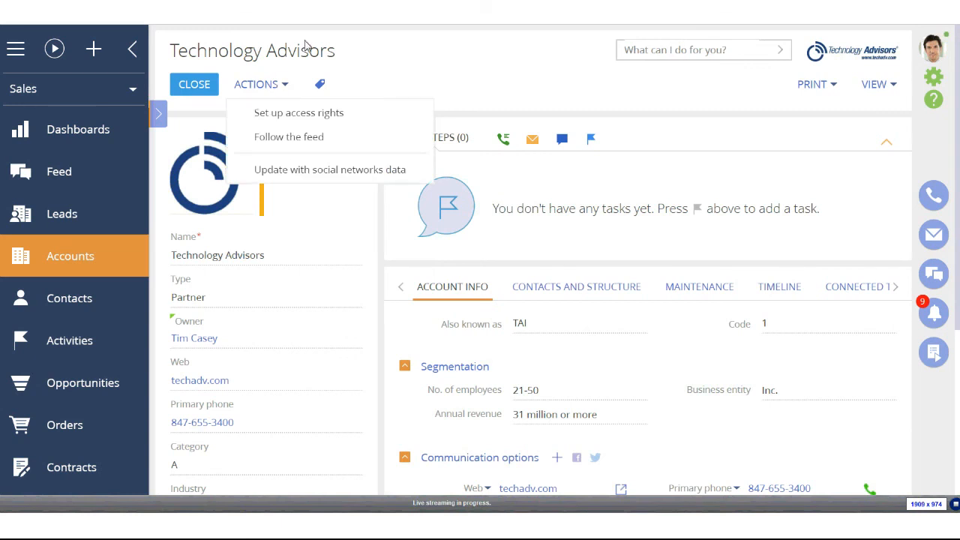
left_click(315, 115)
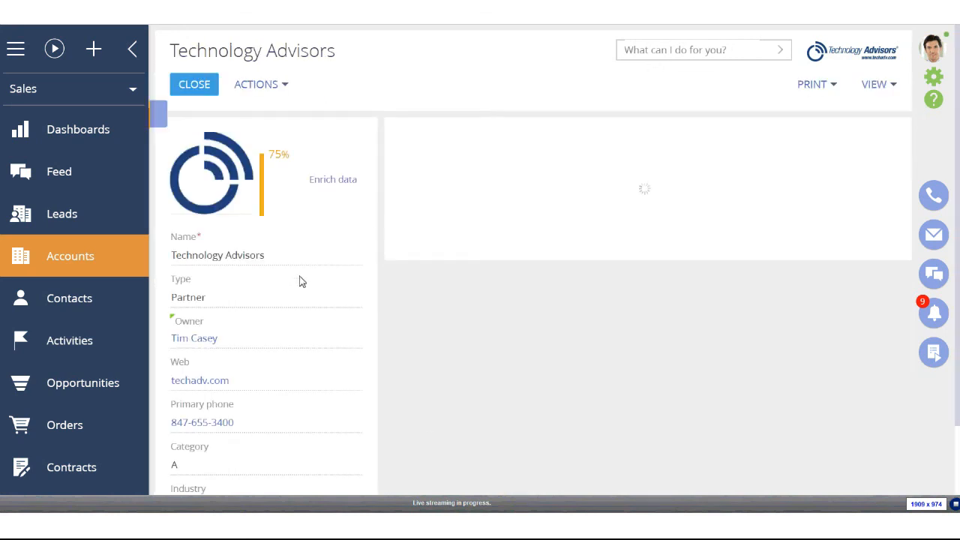
Switch the Technology Advisors account's region from the Region dropdown to West Region and save it
scroll(297, 281, "down", 4)
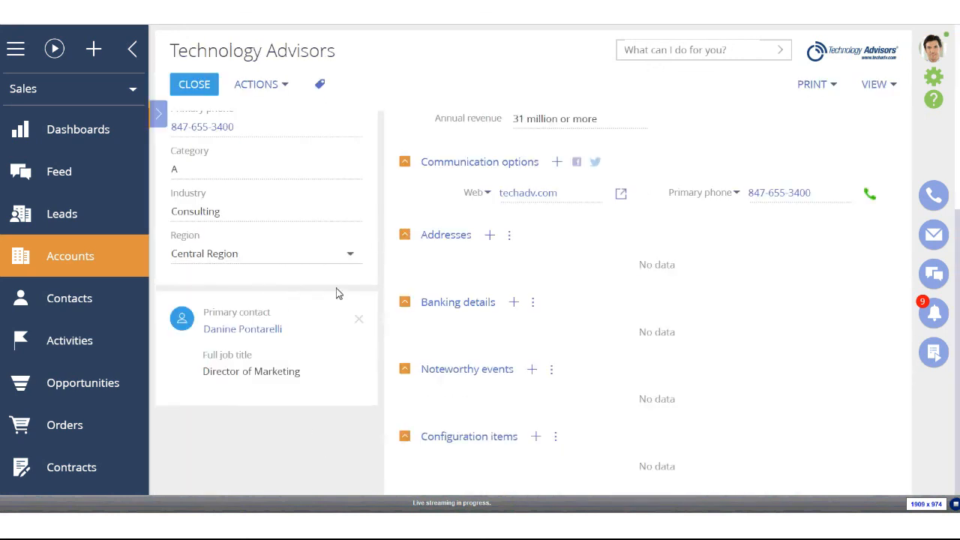
left_click(354, 260)
left_click(296, 348)
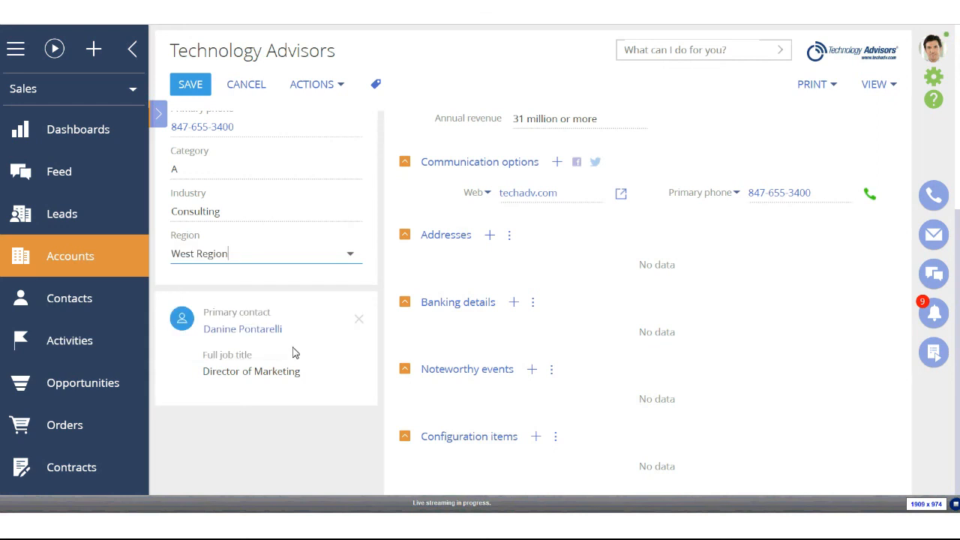
scroll(268, 402, "up", 5)
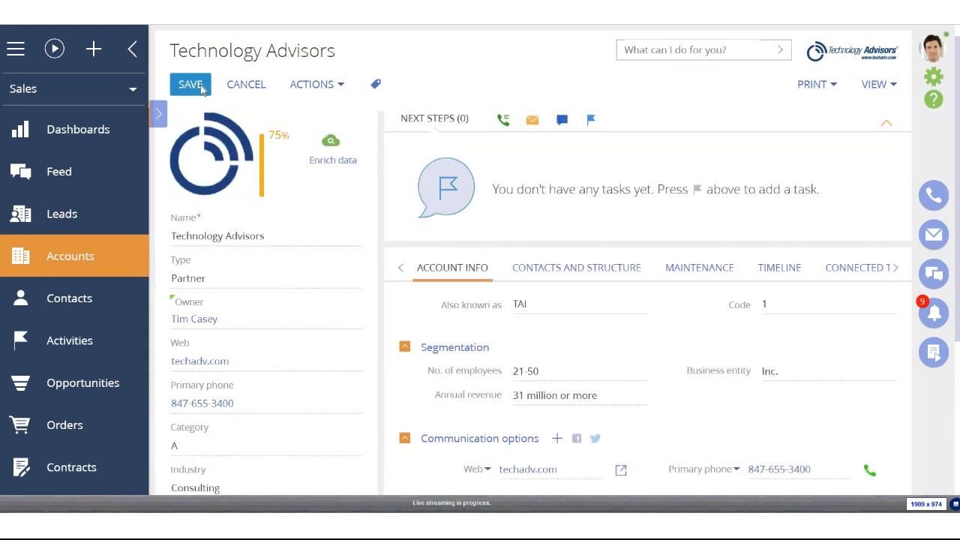
left_click(196, 87)
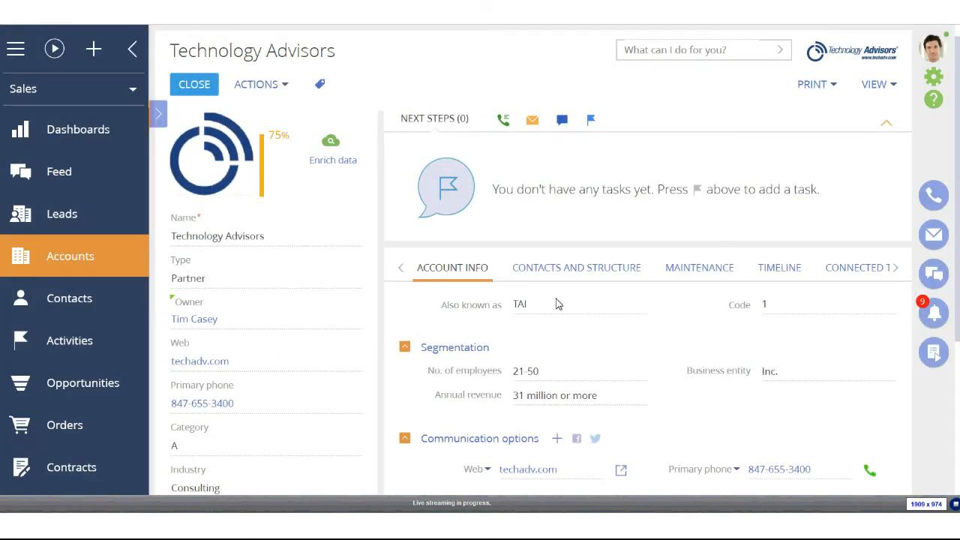
left_click(279, 89)
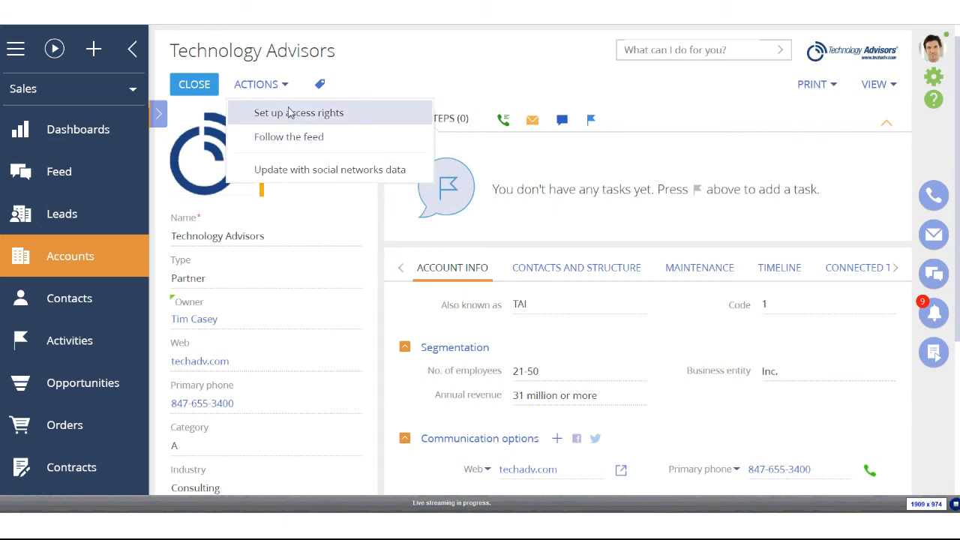
Confirm the account's access rights now reflect West Region, then go to the System designer for the Process log
left_click(290, 112)
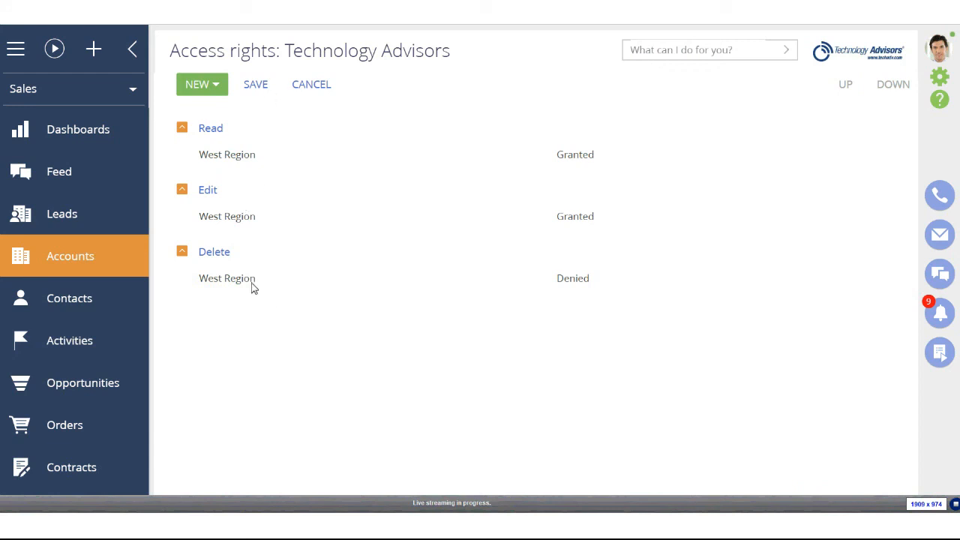
left_click(944, 80)
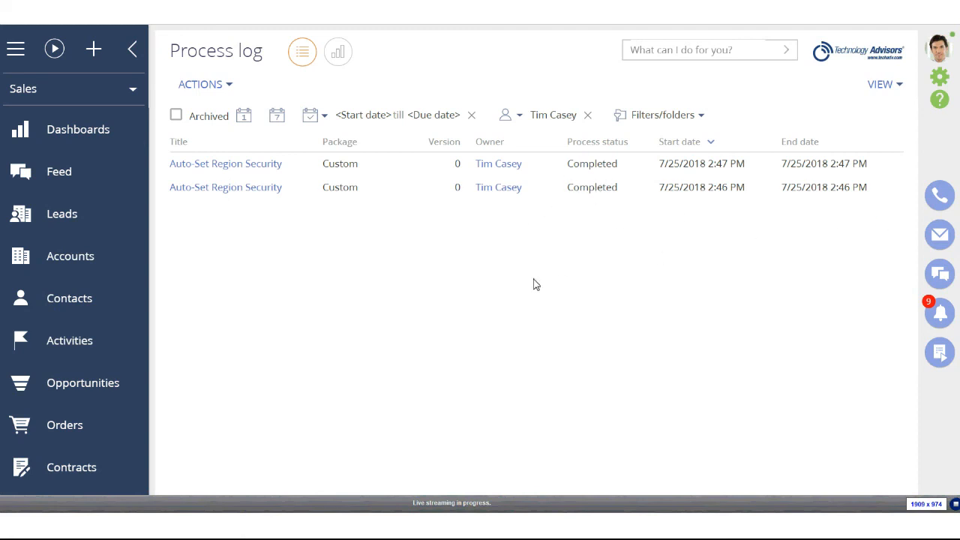
left_click(410, 194)
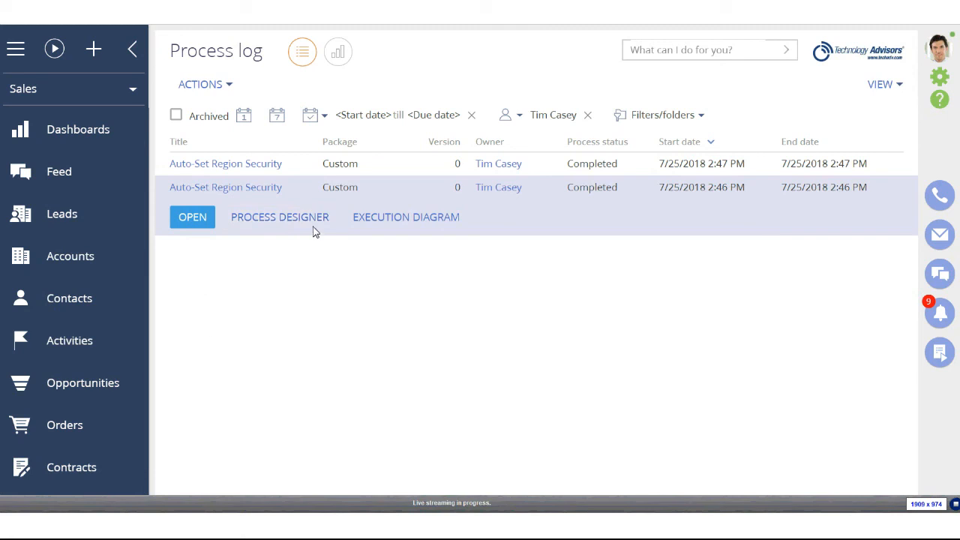
left_click(402, 225)
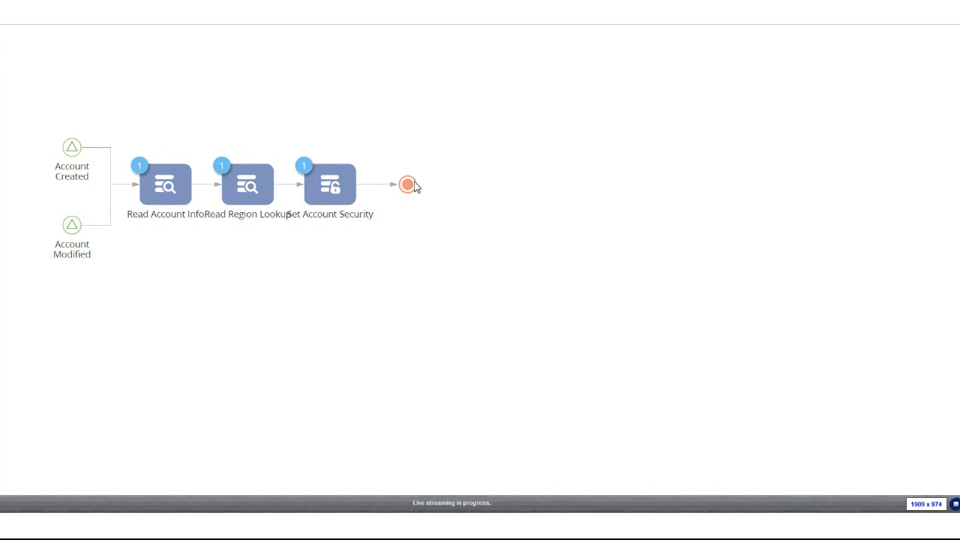
key("ctrl+w")
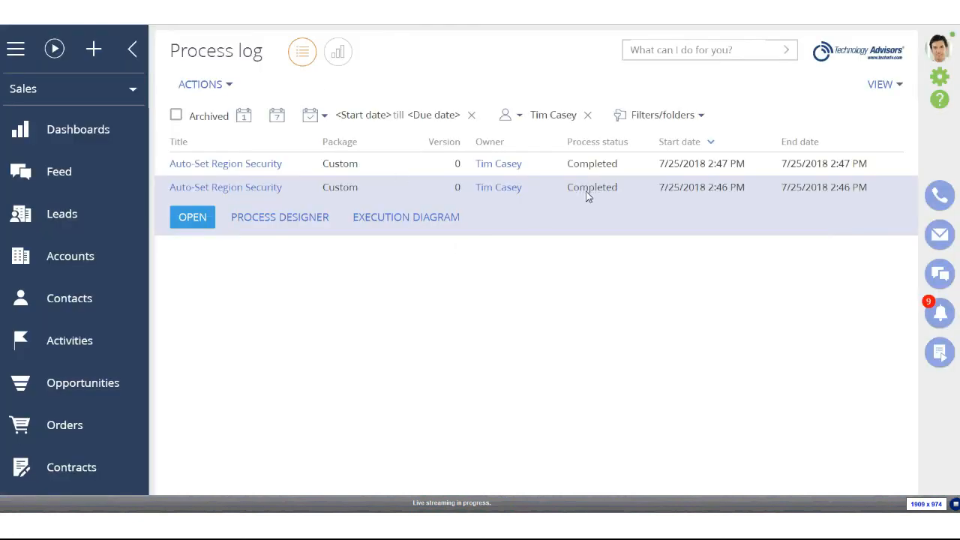